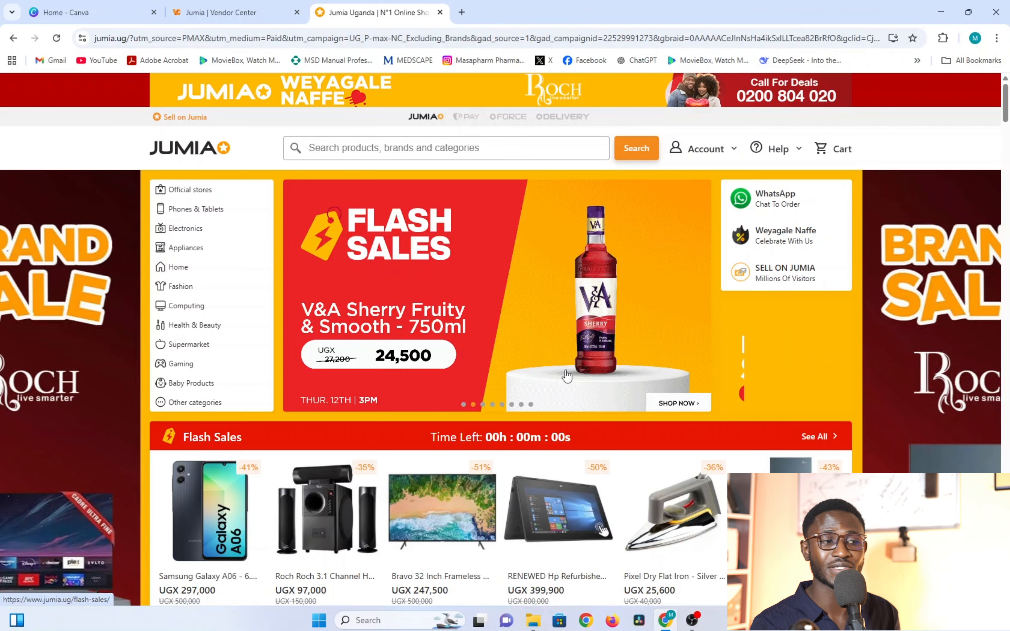
# Step: Browse the Jumia Uganda home page, examining the flash sales, product categories, top selling items and brand deals
pyautogui.scroll(-1, 566, 376)
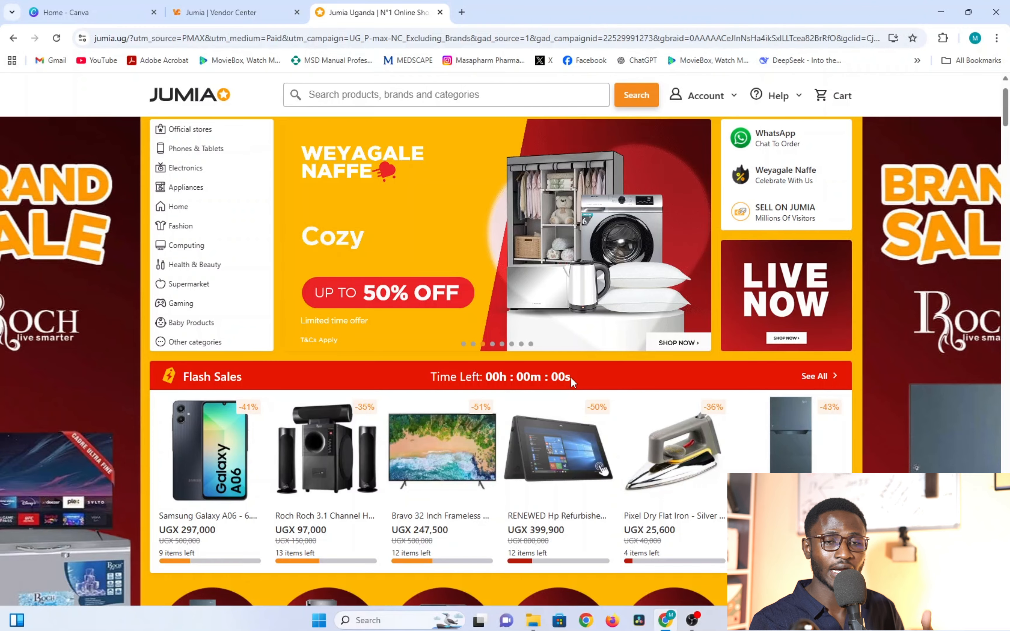
pyautogui.scroll(-3, 570, 380)
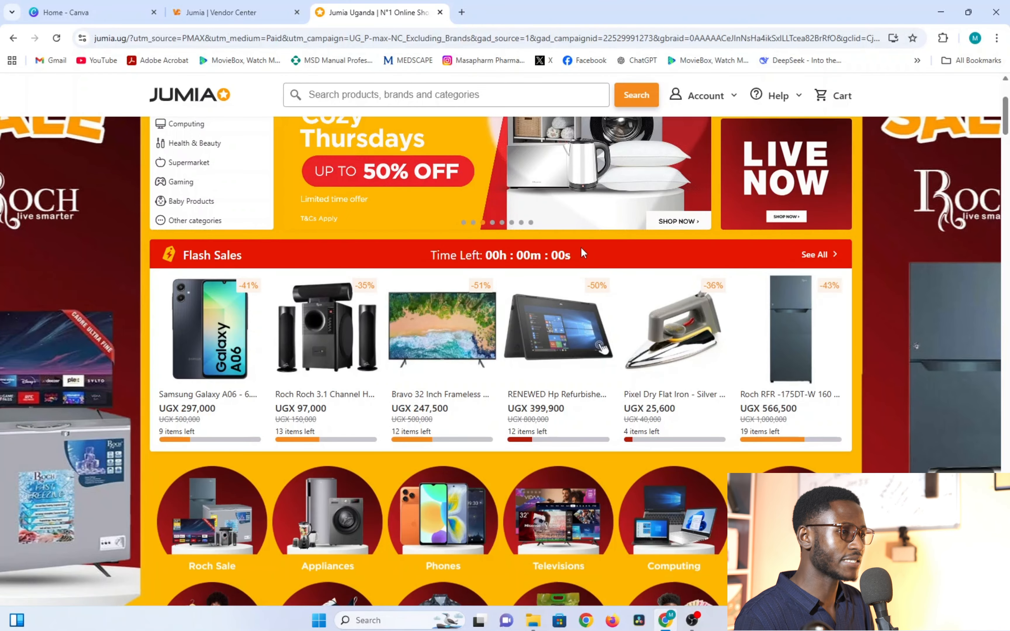
pyautogui.scroll(-8, 592, 237)
pyautogui.scroll(9, 285, 192)
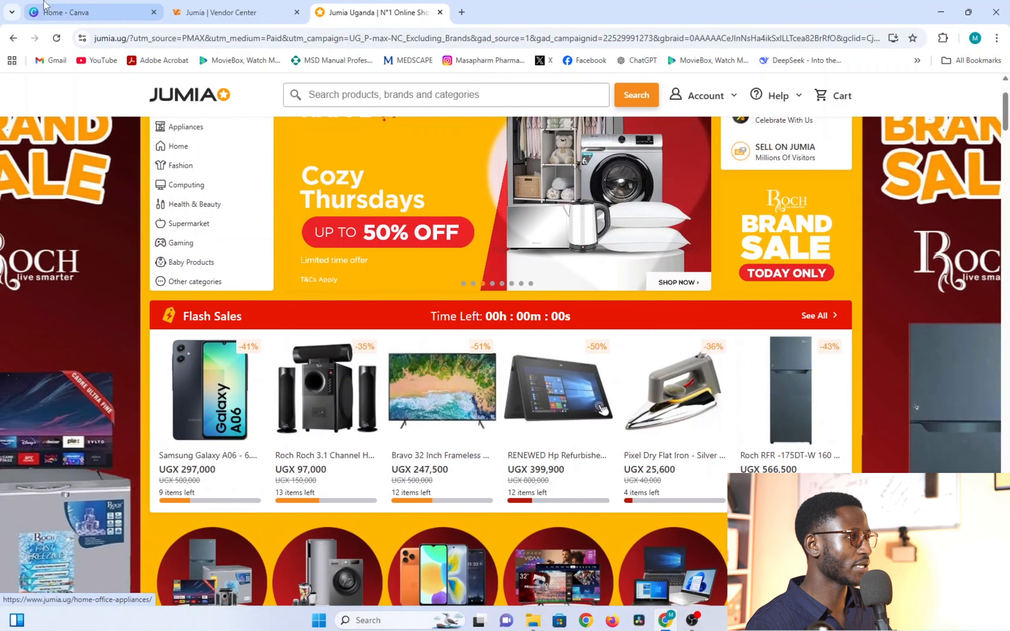
pyautogui.click(95, 13)
pyautogui.click(283, 16)
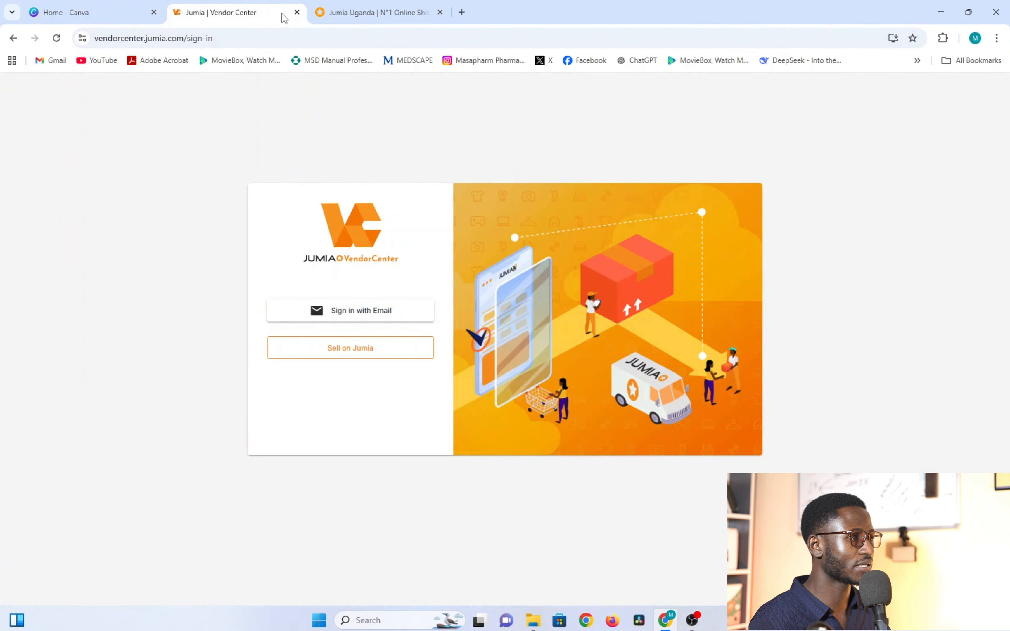
pyautogui.click(399, 15)
pyautogui.scroll(-5, 476, 238)
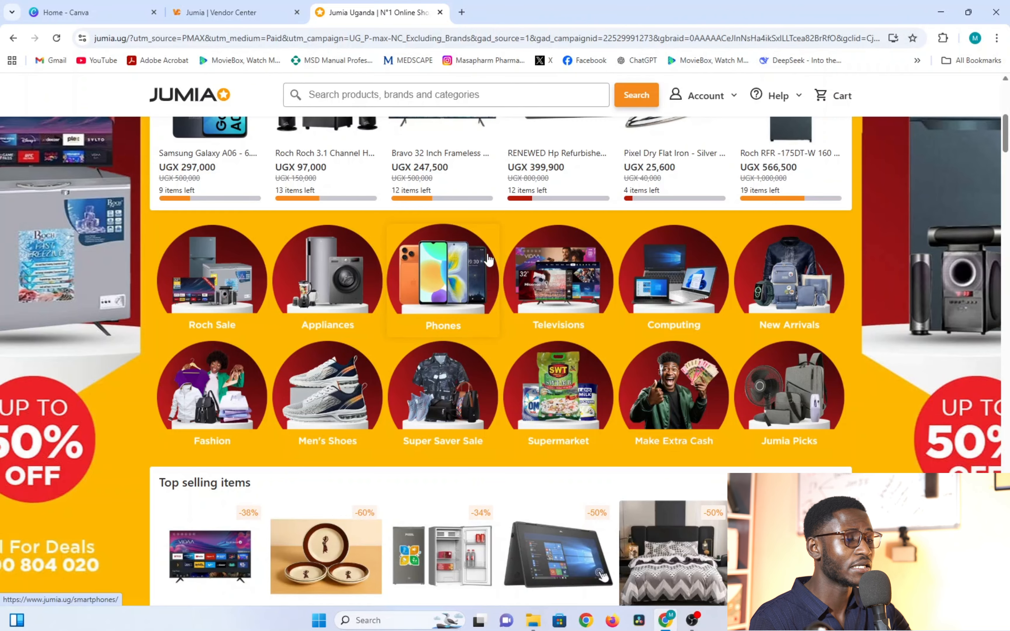
pyautogui.scroll(-12, 488, 259)
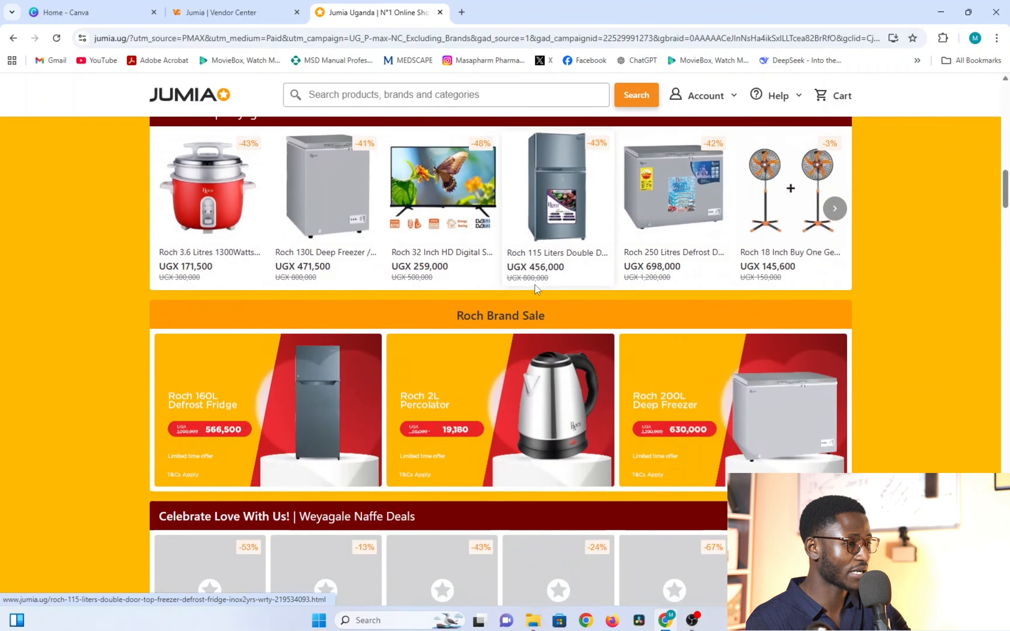
pyautogui.scroll(-8, 534, 289)
pyautogui.scroll(15, 522, 308)
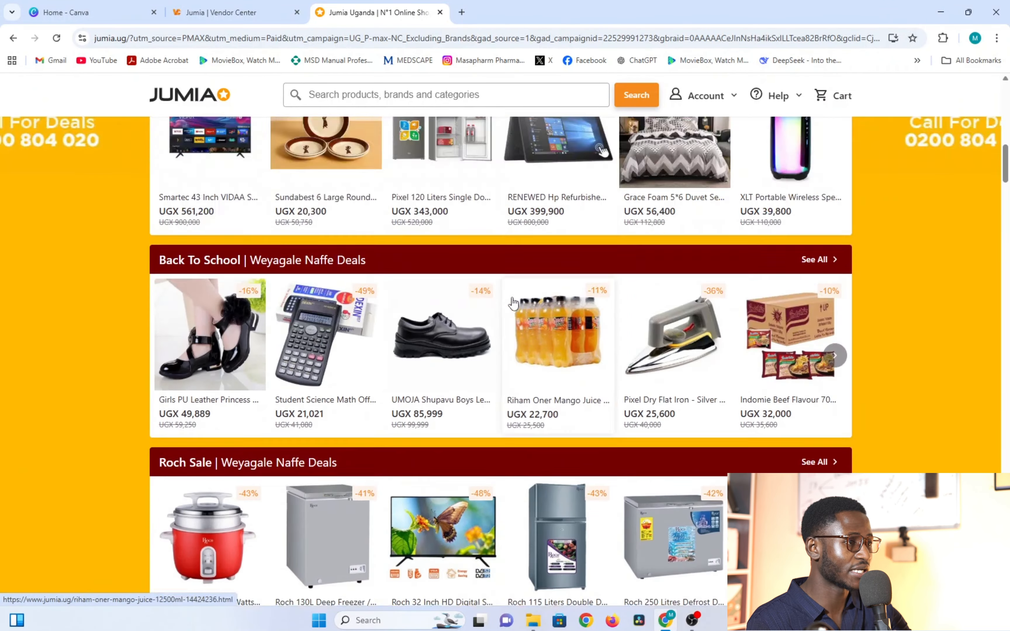
pyautogui.scroll(10, 513, 303)
# Step: Search the Jumia store for "ensure"
pyautogui.click(411, 95)
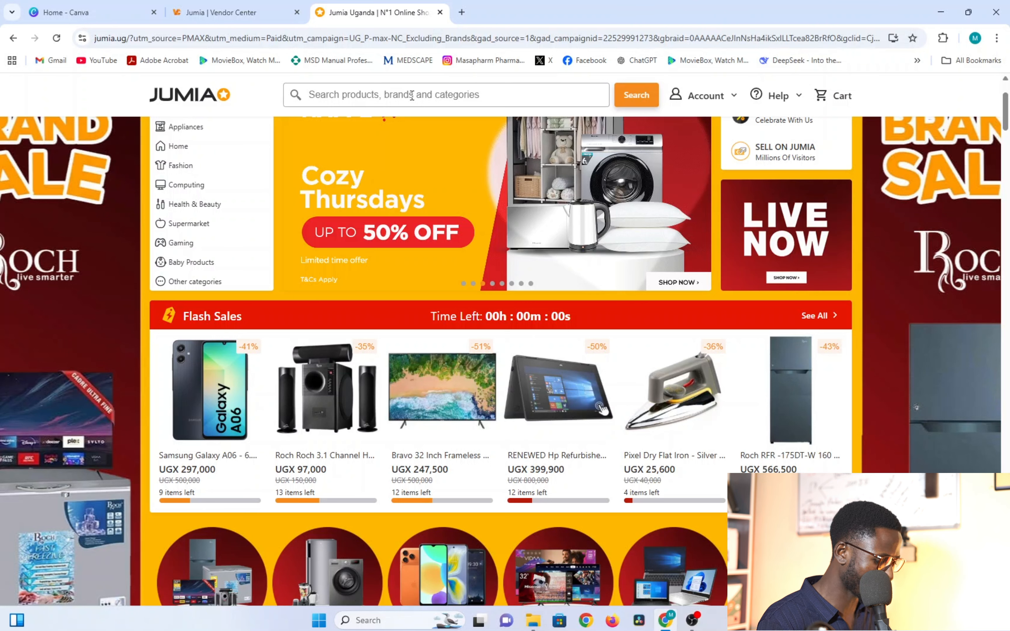
pyautogui.write('ensure')
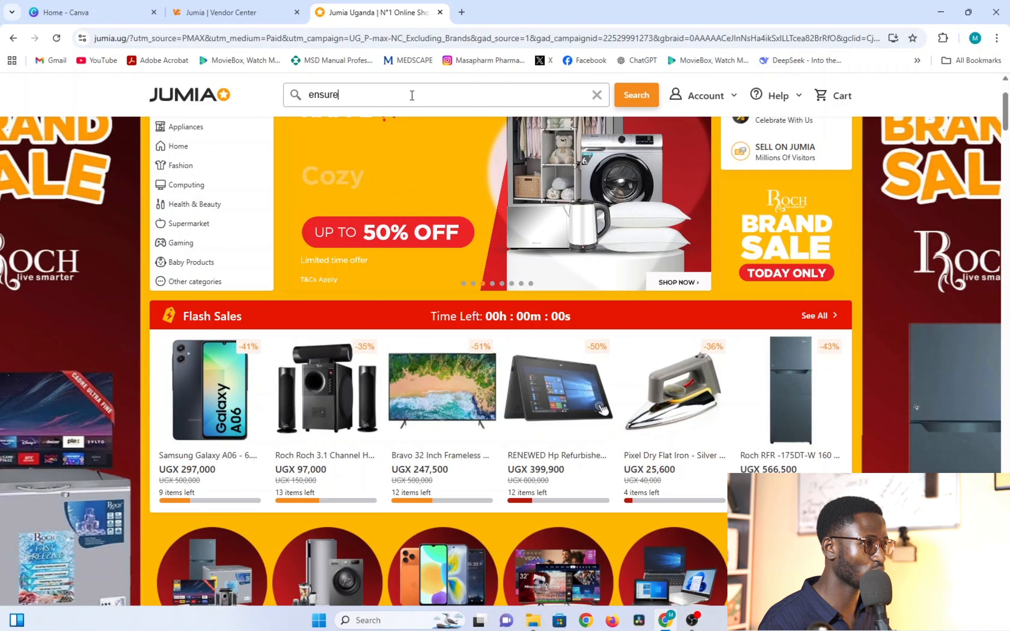
pyautogui.press('BackSpace')
pyautogui.press('Return')
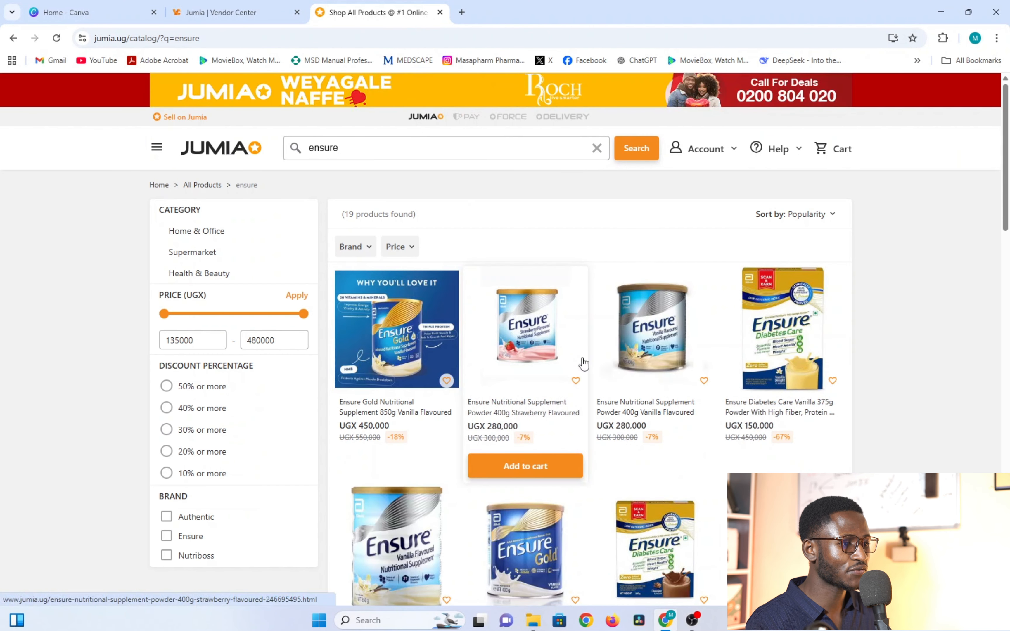
# Step: Open the Ensure Nutritional Supplement Powder 400g Vanilla Flavoured listing and review the products on its seller page, Masapharm Beauty Hub
pyautogui.scroll(-5, 568, 417)
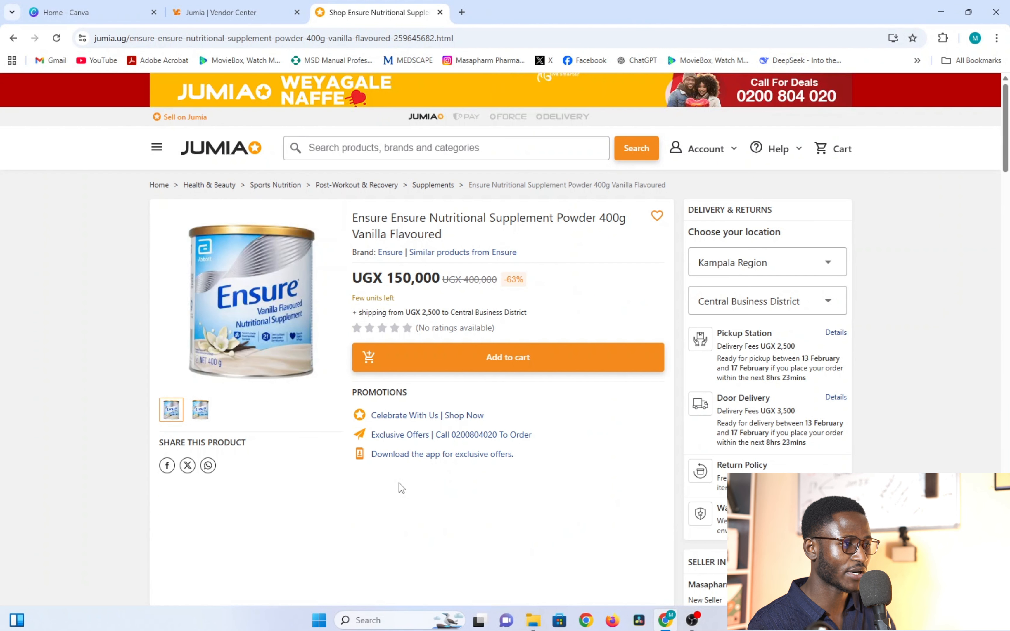
pyautogui.scroll(-4, 629, 371)
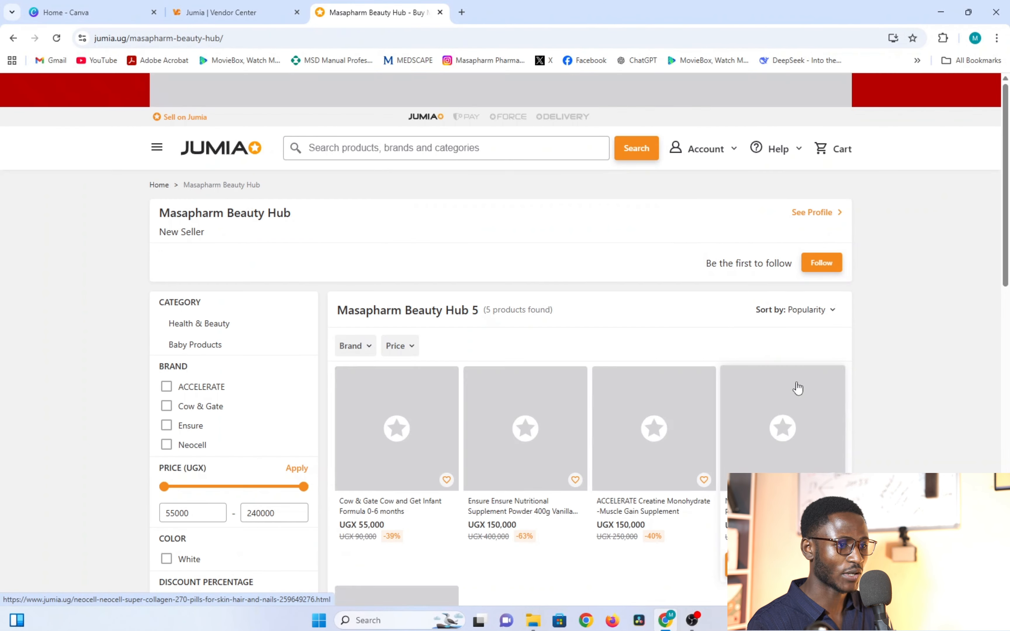
pyautogui.scroll(-8, 499, 418)
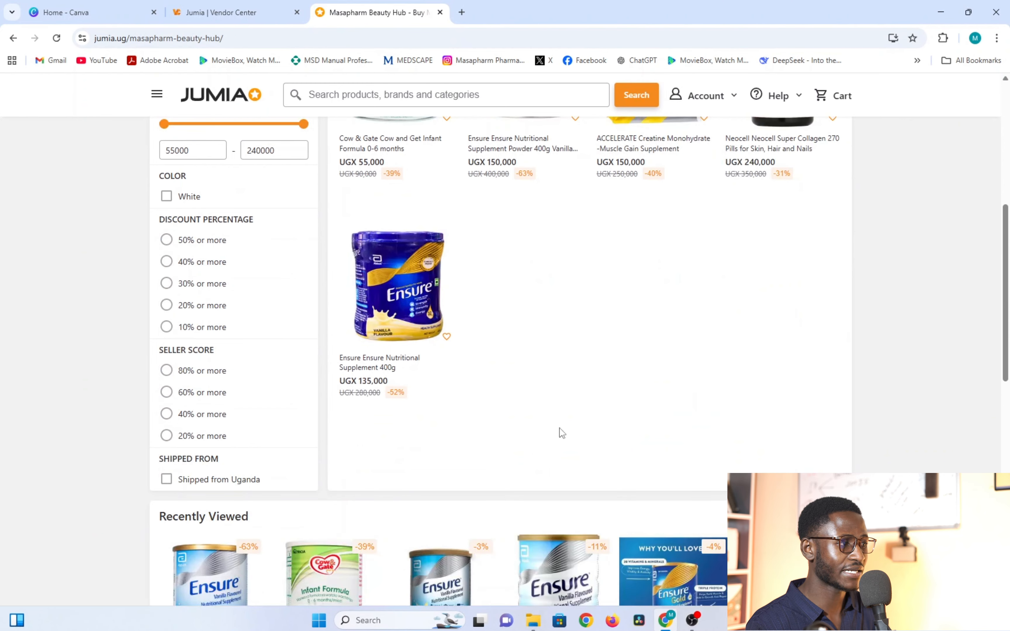
pyautogui.scroll(7, 570, 282)
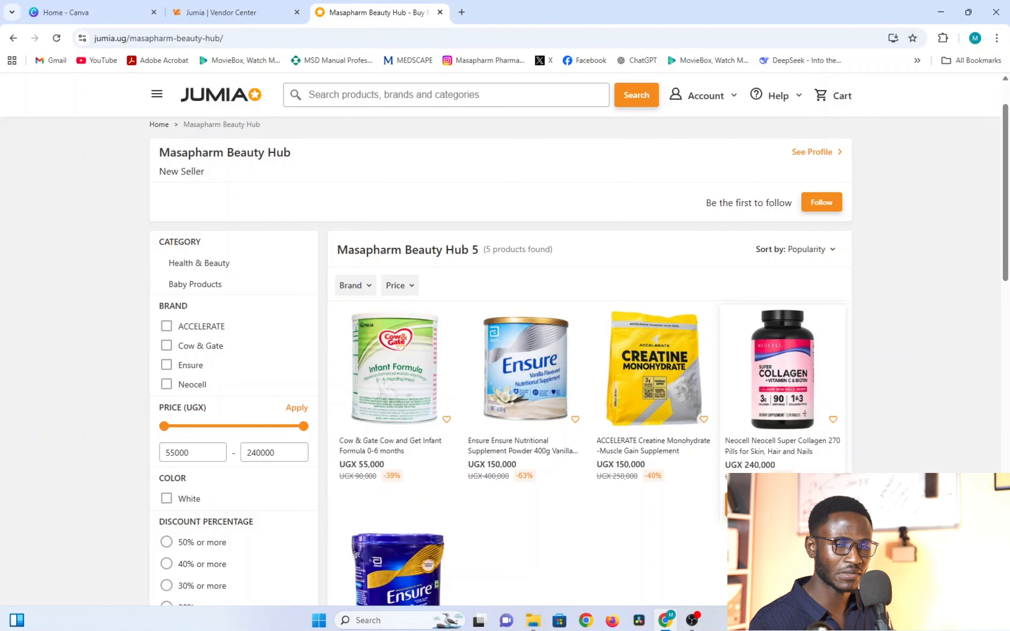
pyautogui.scroll(-3, 715, 509)
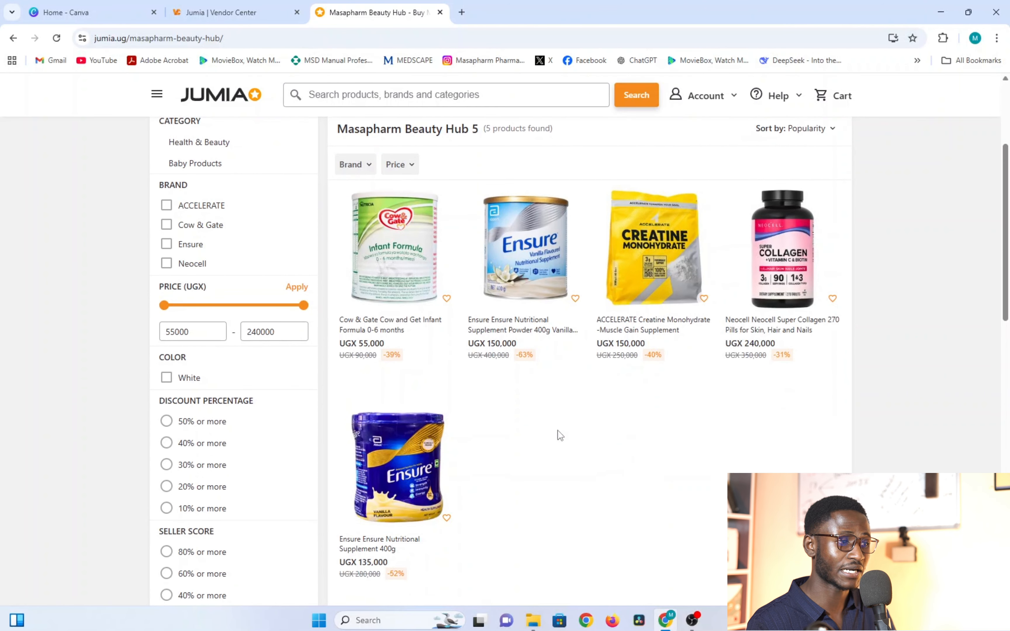
pyautogui.scroll(4, 545, 429)
pyautogui.scroll(-7, 576, 411)
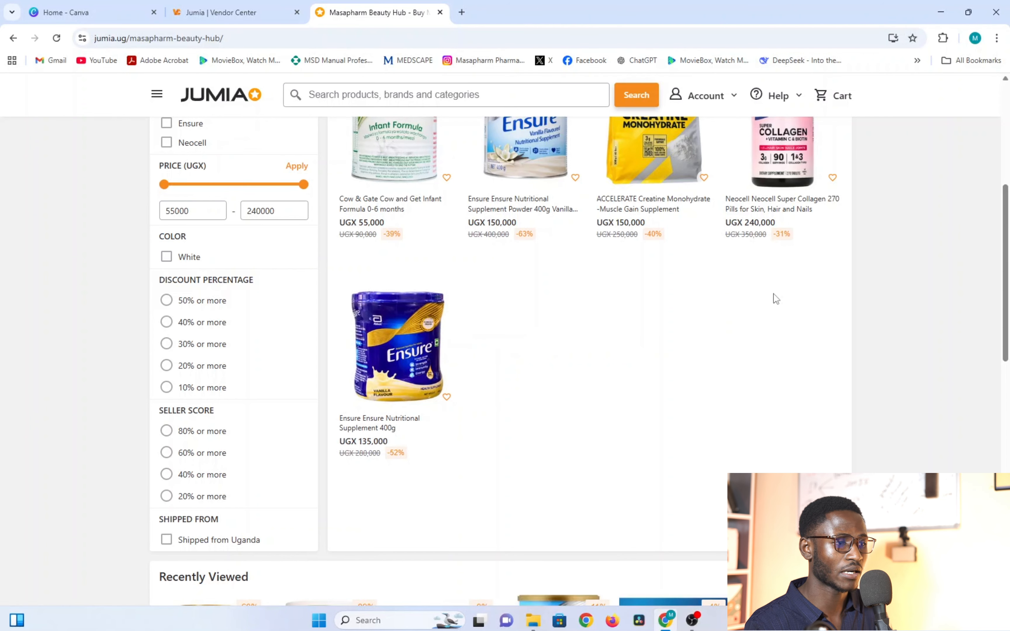
pyautogui.scroll(7, 683, 348)
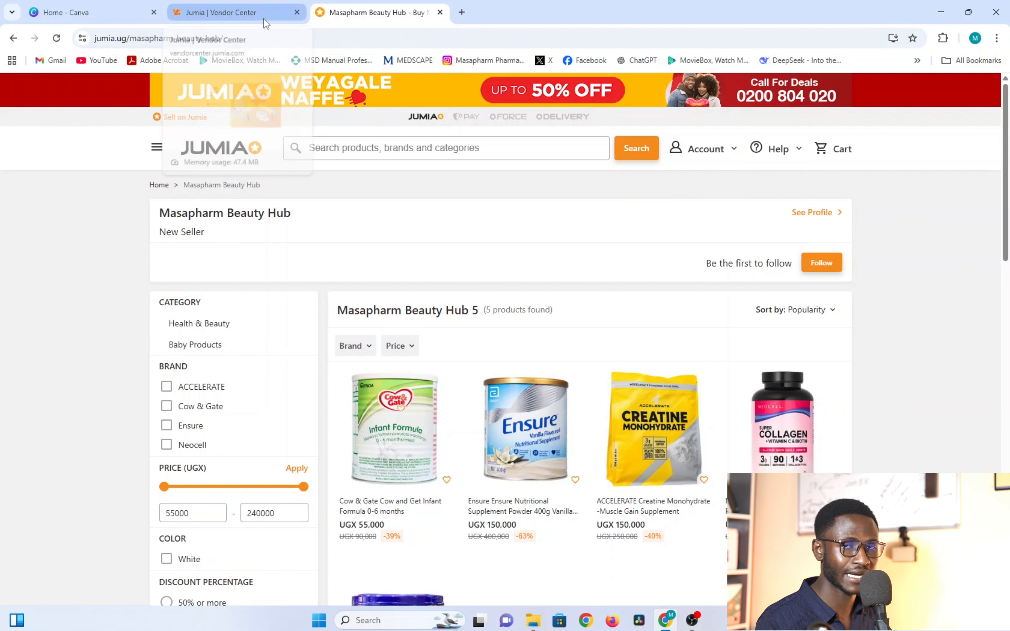
# Step: Switch to the Jumia Vendor Center and sign in by email with the saved credentials and Remember me enabled
pyautogui.moveTo(264, 24)
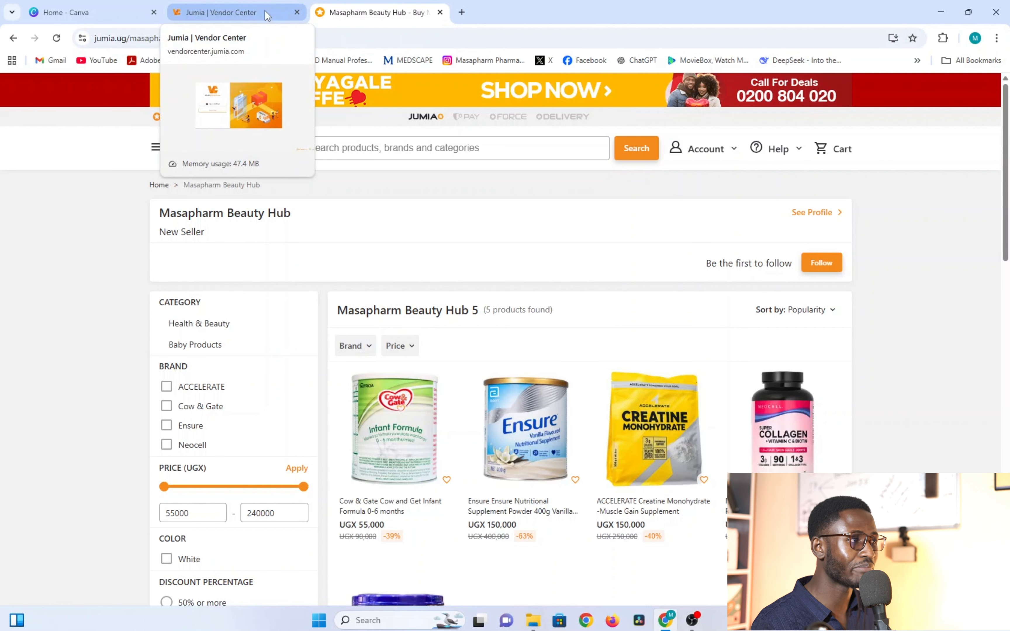
pyautogui.click(268, 16)
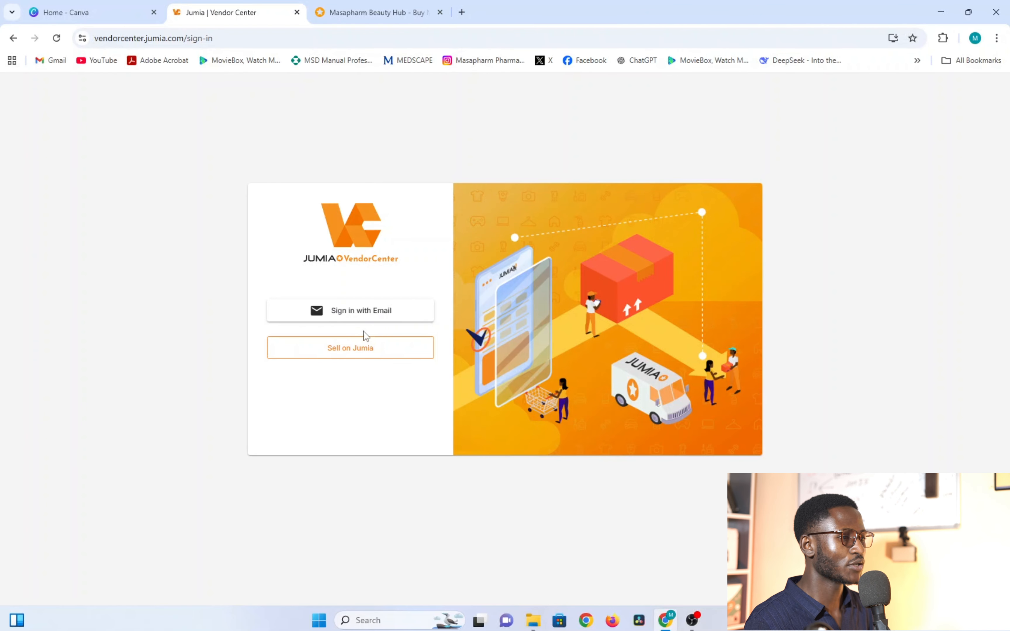
pyautogui.click(370, 313)
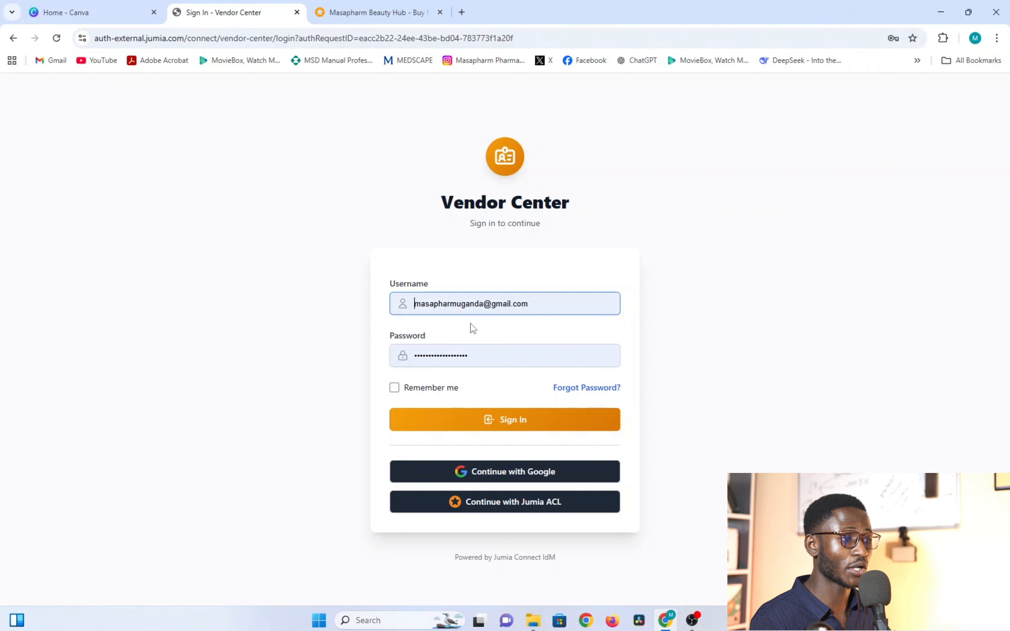
pyautogui.click(394, 388)
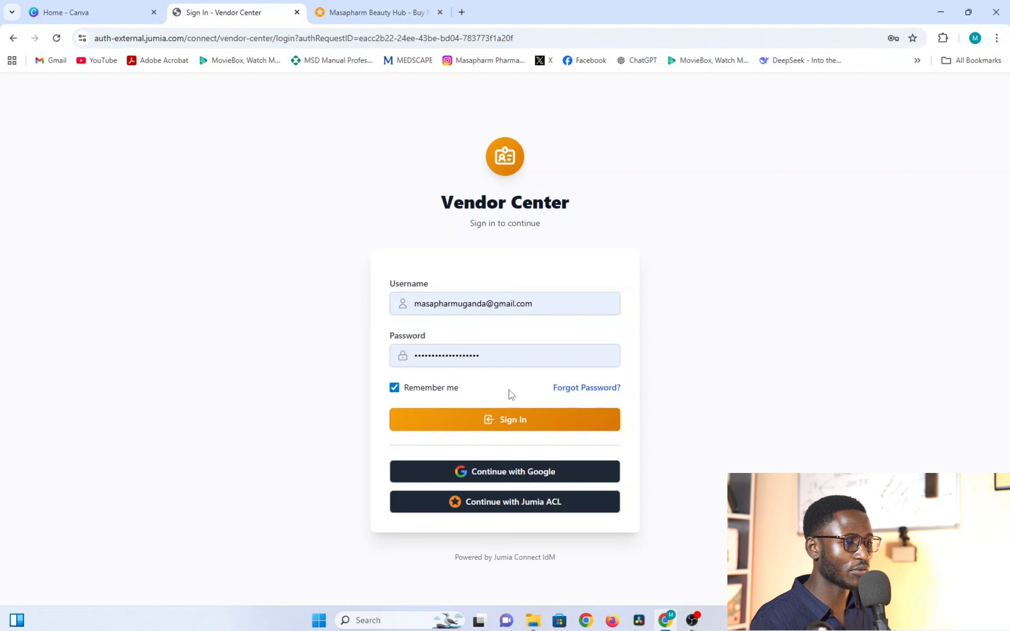
pyautogui.click(506, 424)
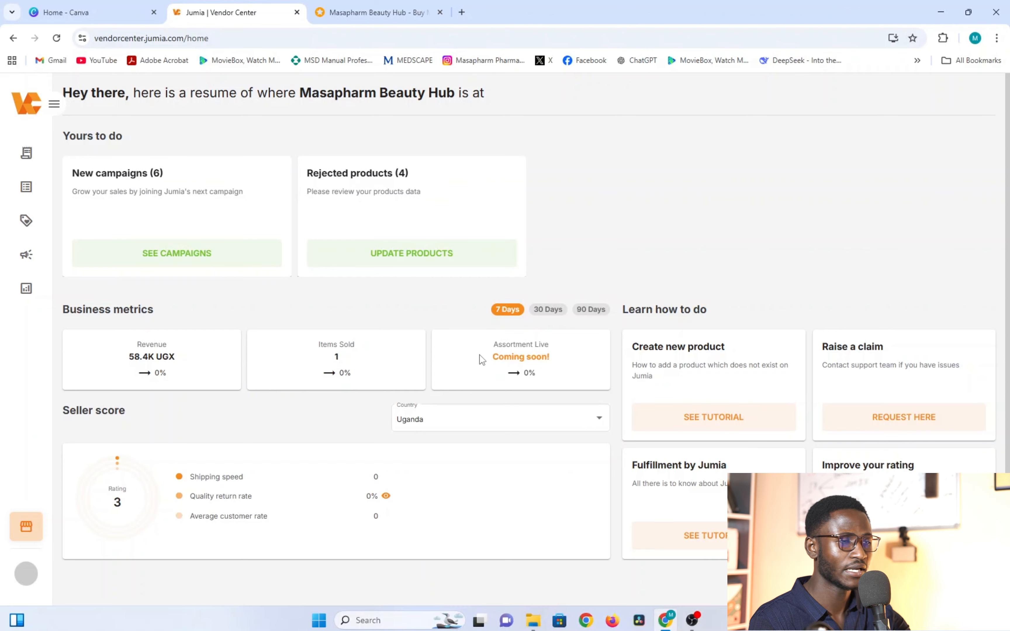
# Step: Look over the shop's home dashboard, and open the details of the order with Shipped status
pyautogui.moveTo(74, 94); pyautogui.dragTo(505, 142)
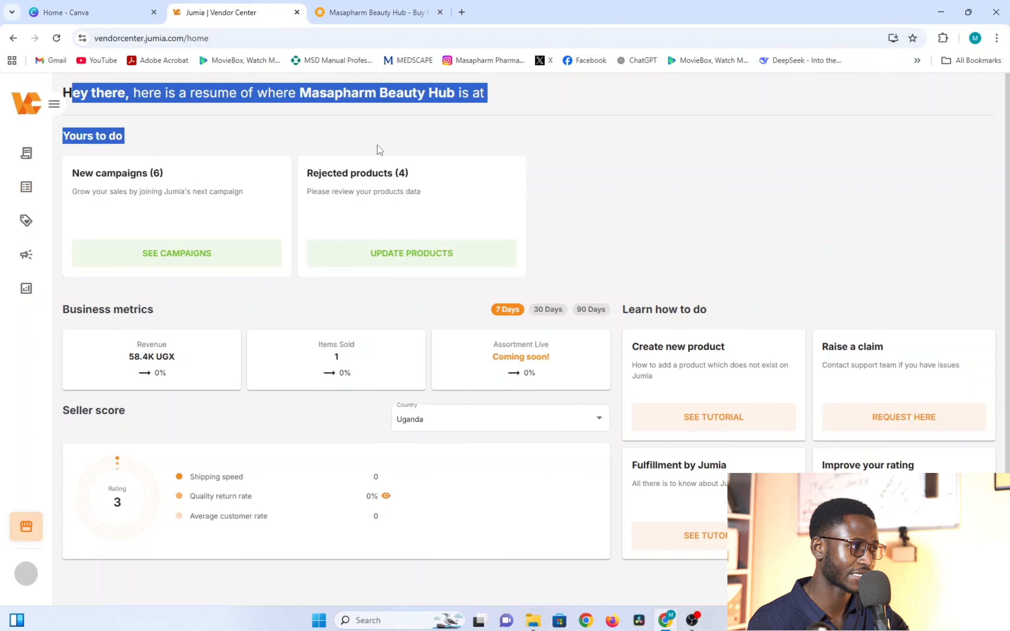
pyautogui.click(665, 155)
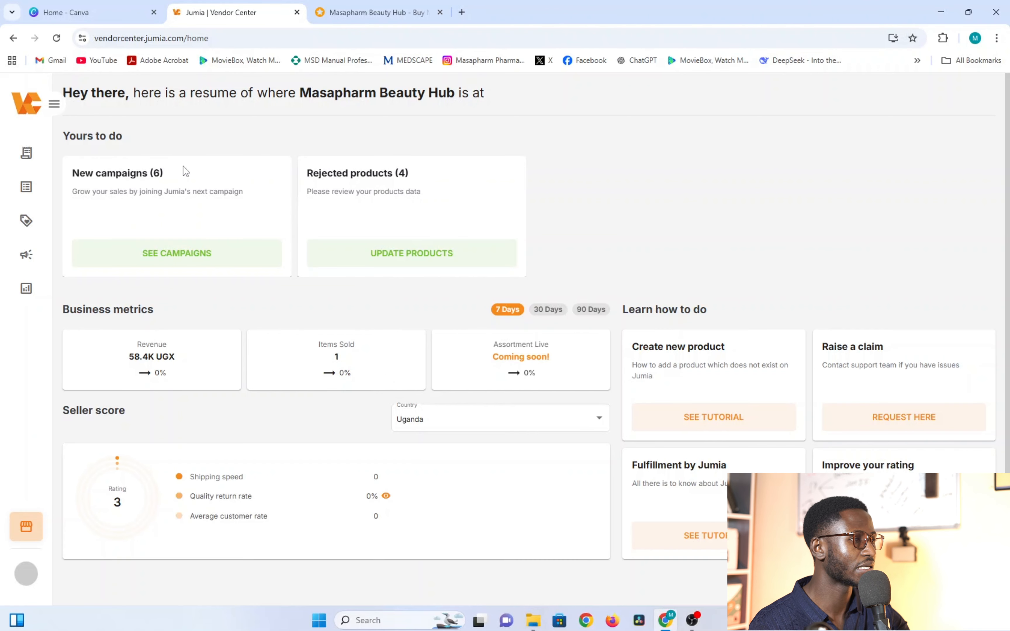
pyautogui.click(28, 154)
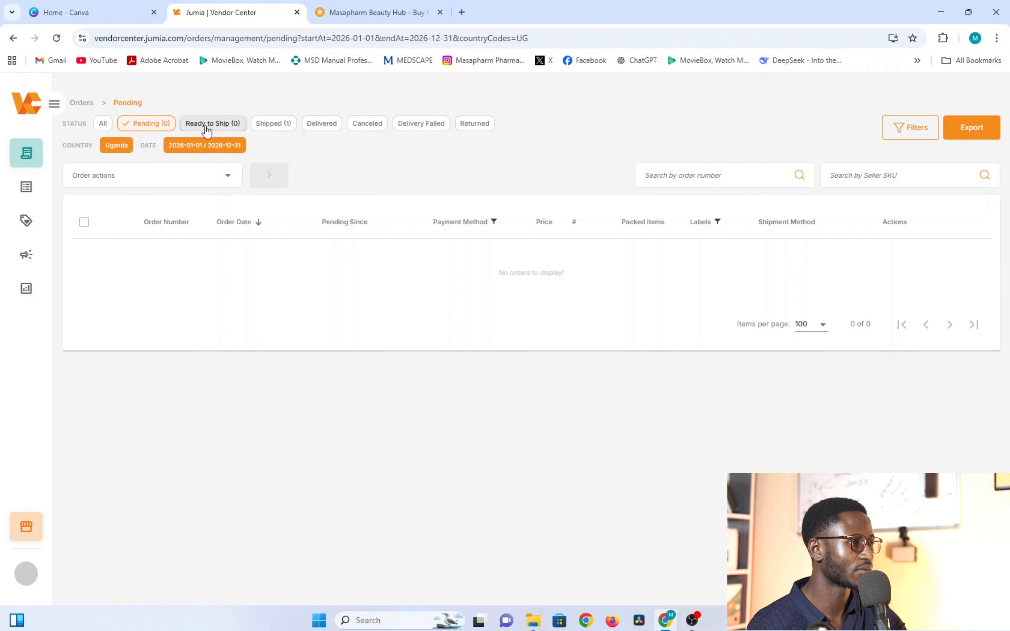
pyautogui.moveTo(203, 130); pyautogui.dragTo(309, 129)
pyautogui.click(278, 127)
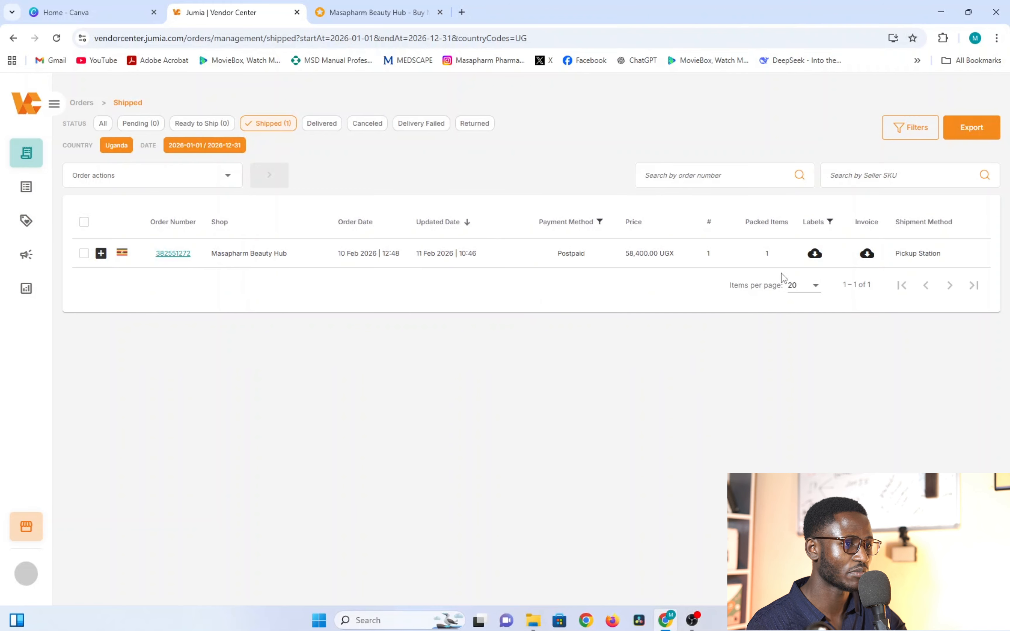
pyautogui.click(176, 254)
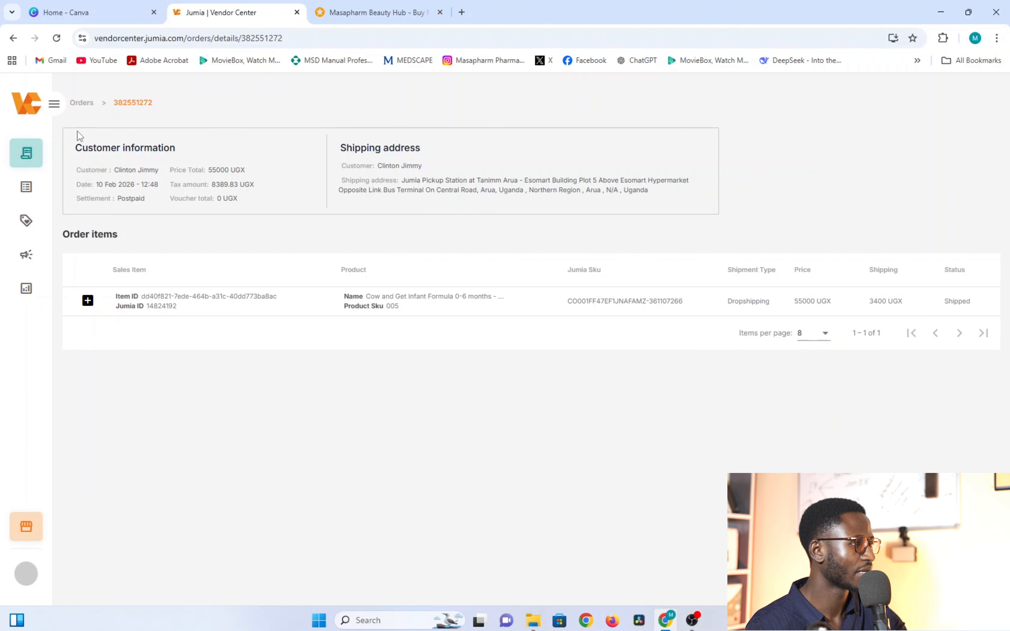
# Step: Return to the shipped orders list, reopen the same order's details and highlight the name of the ordered product
pyautogui.click(13, 38)
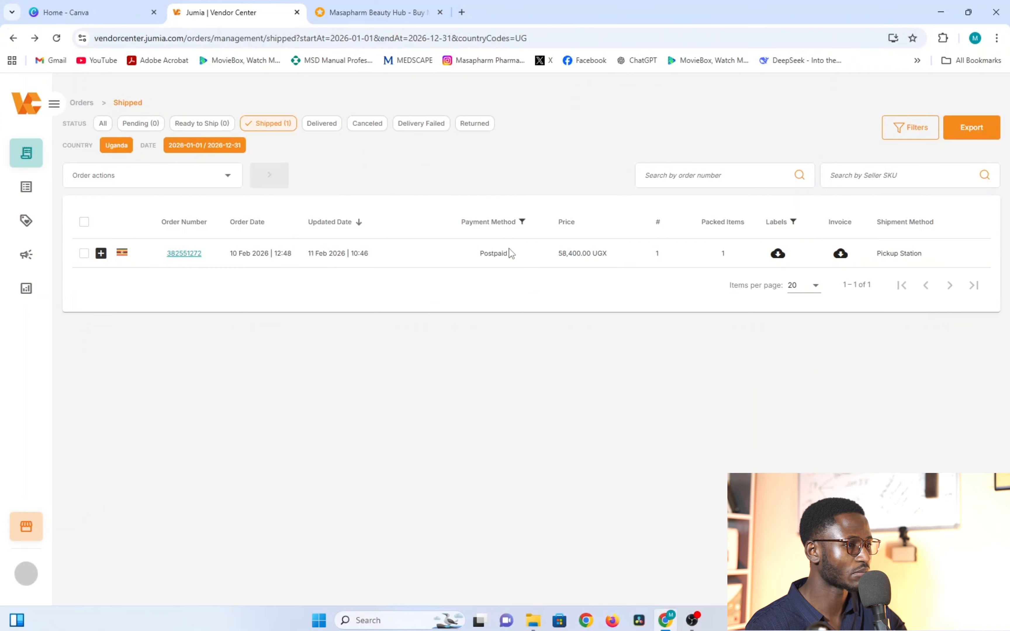
pyautogui.click(180, 254)
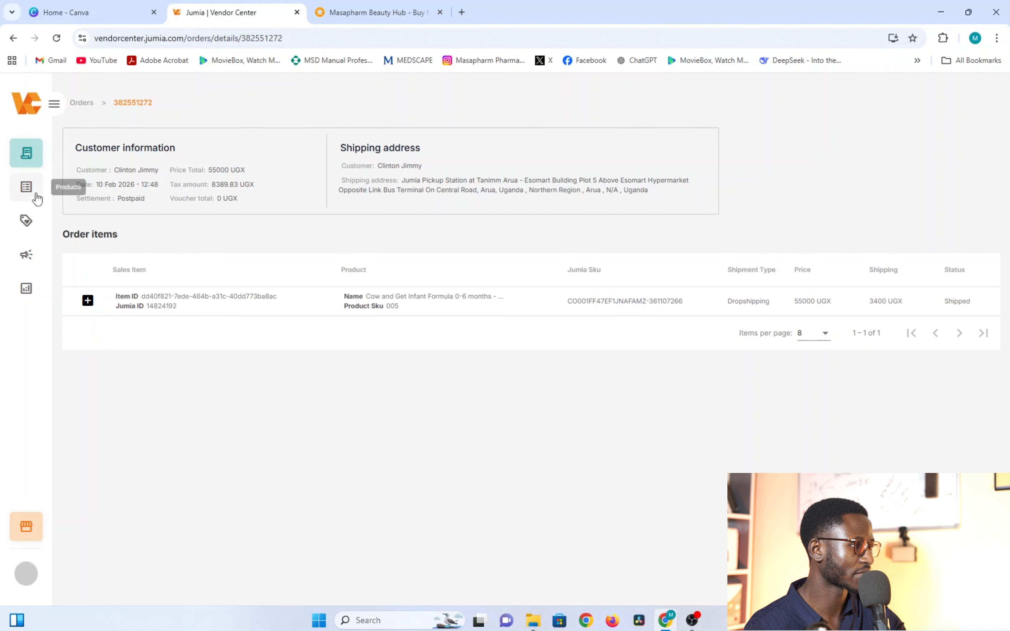
pyautogui.click(29, 150)
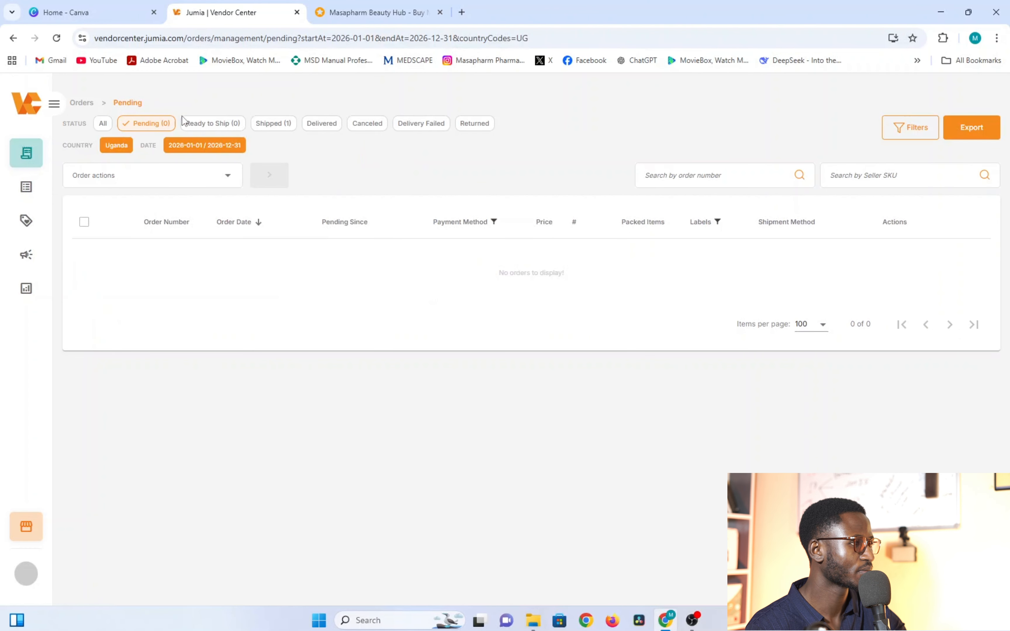
pyautogui.click(272, 124)
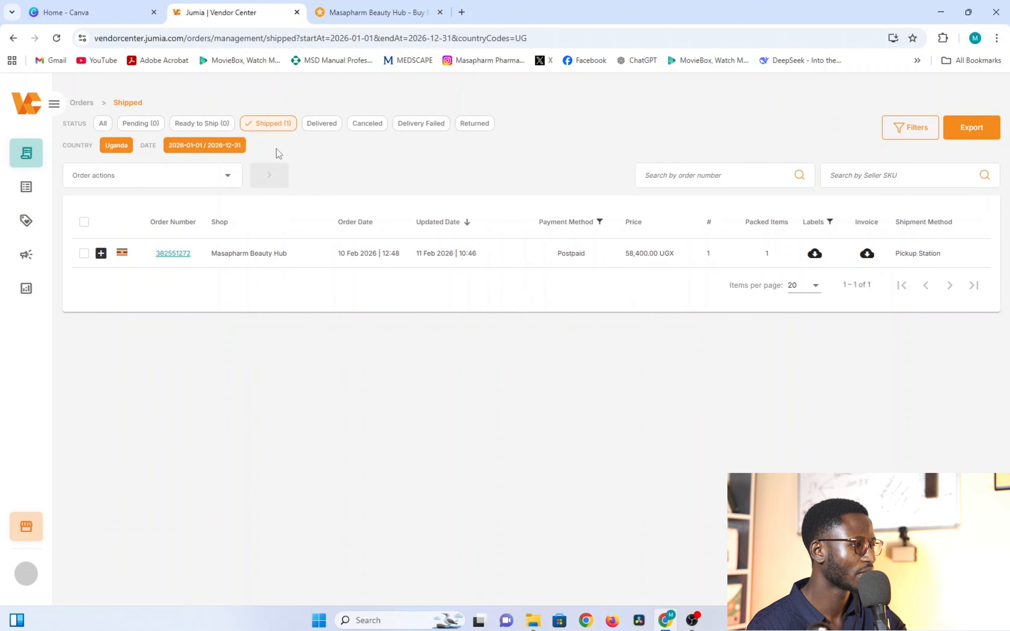
pyautogui.click(182, 253)
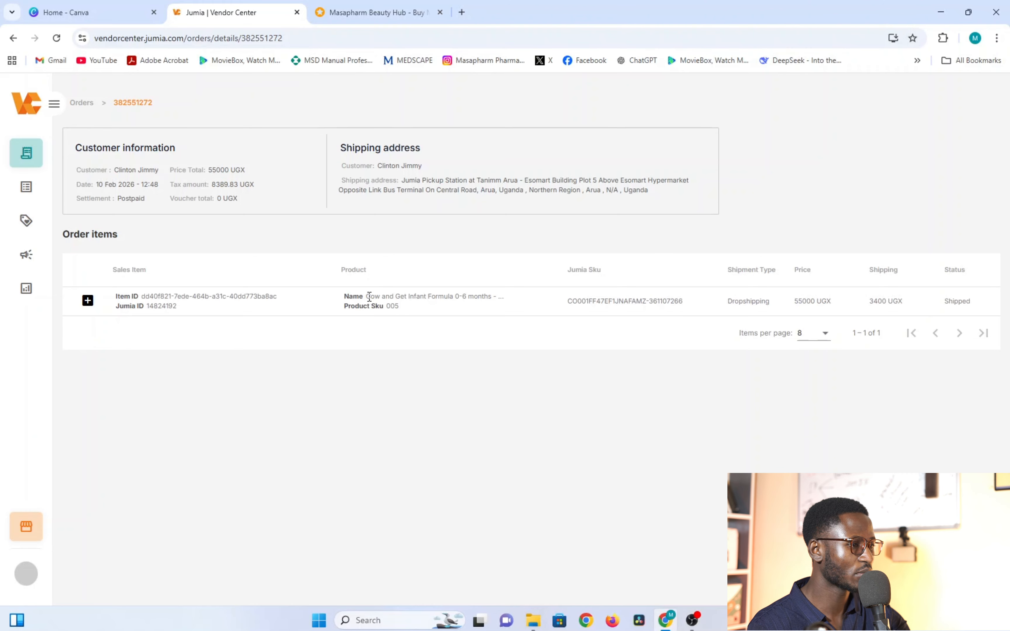
pyautogui.moveTo(364, 297); pyautogui.dragTo(489, 292)
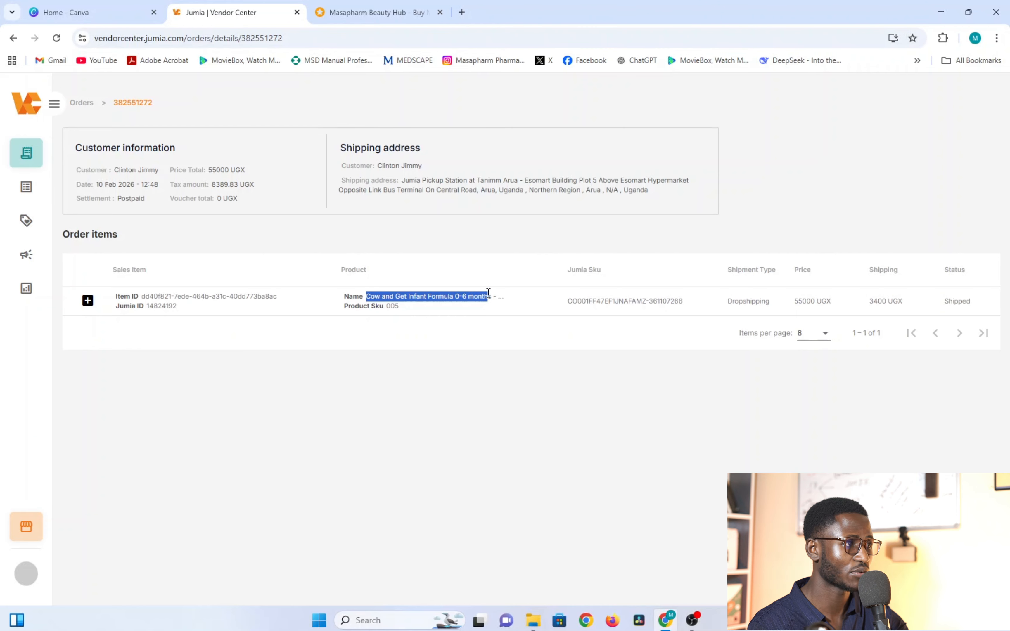
# Step: Switch to the Masapharm Beauty Hub storefront and locate the Cow & Gate infant formula 0-6 months listing
pyautogui.click(372, 12)
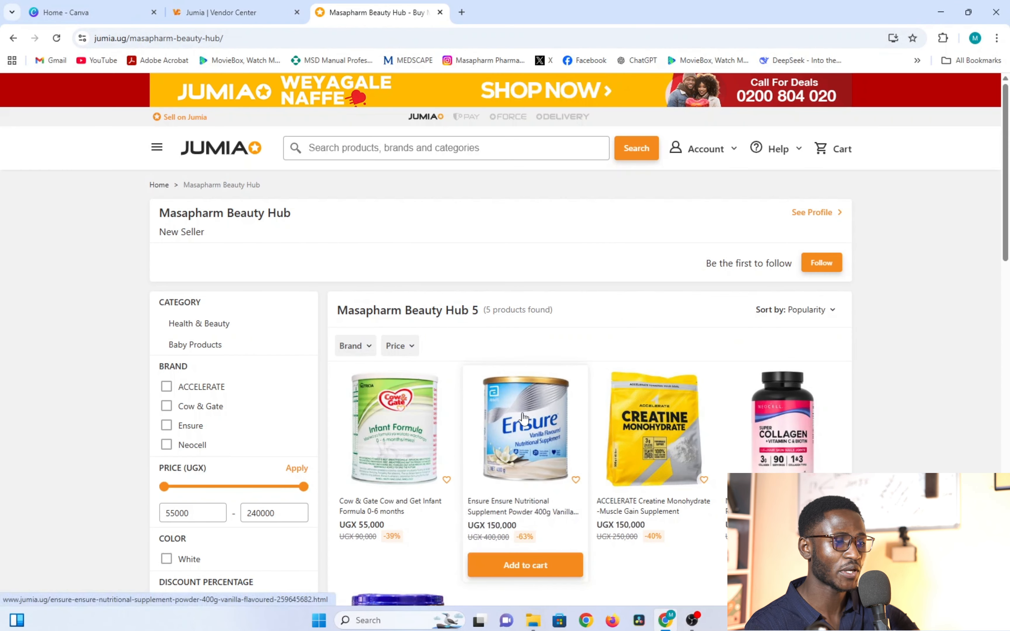
pyautogui.scroll(-3, 683, 424)
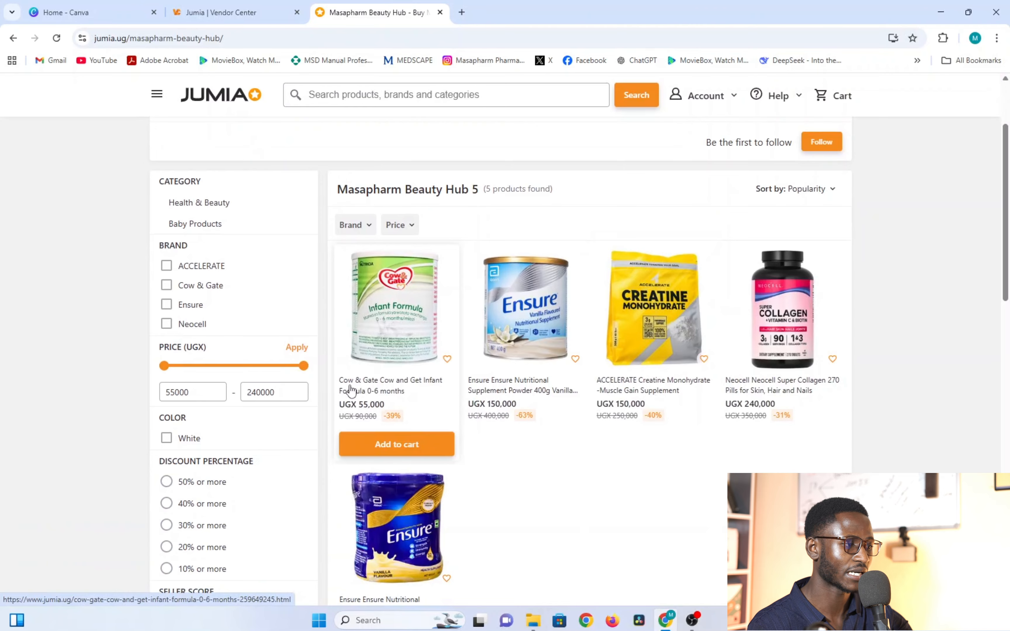
# Step: Compare the Cow & Gate infant formula listing's name and price on the storefront with the product in the shipped order's details
pyautogui.moveTo(341, 388); pyautogui.dragTo(390, 412)
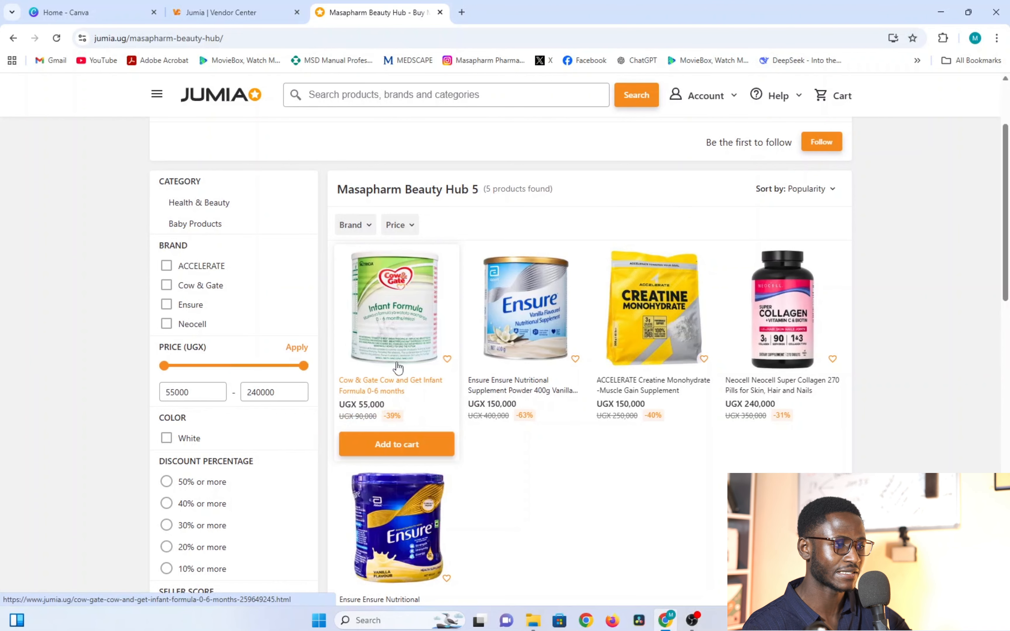
pyautogui.click(221, 12)
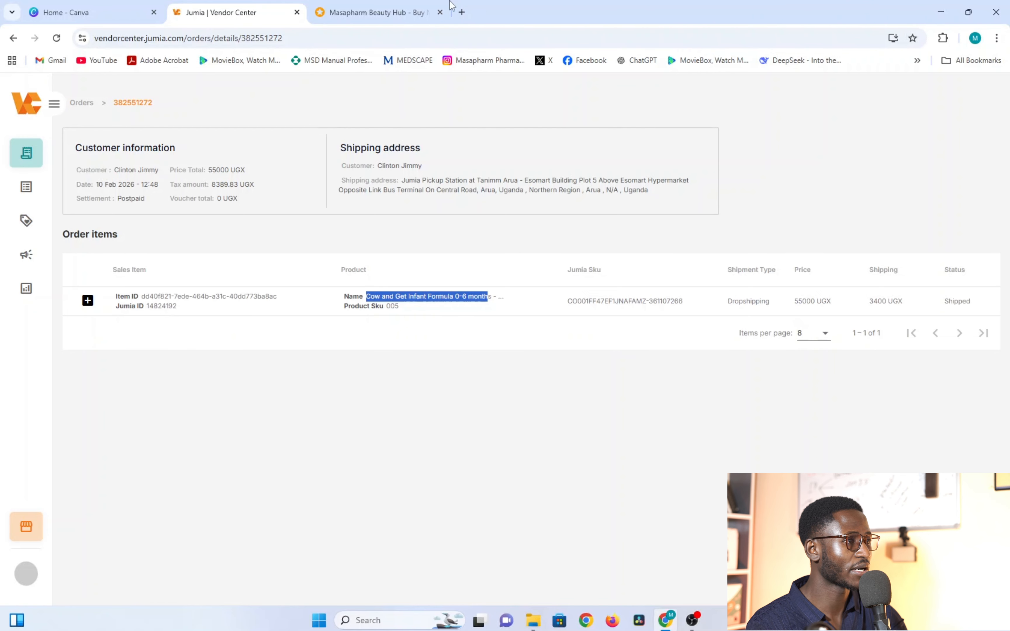
pyautogui.click(384, 12)
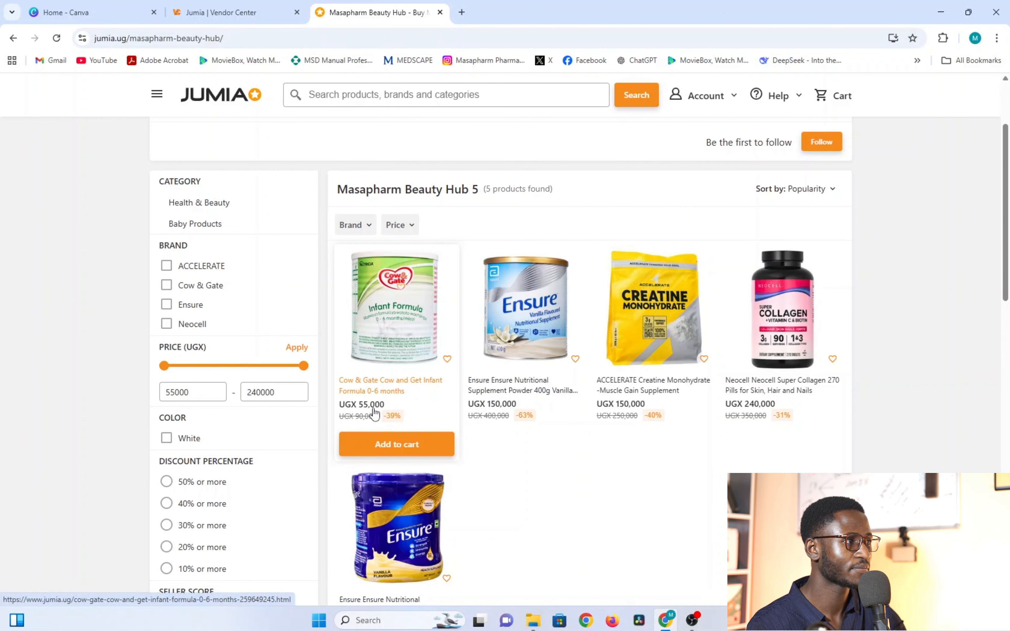
pyautogui.click(236, 12)
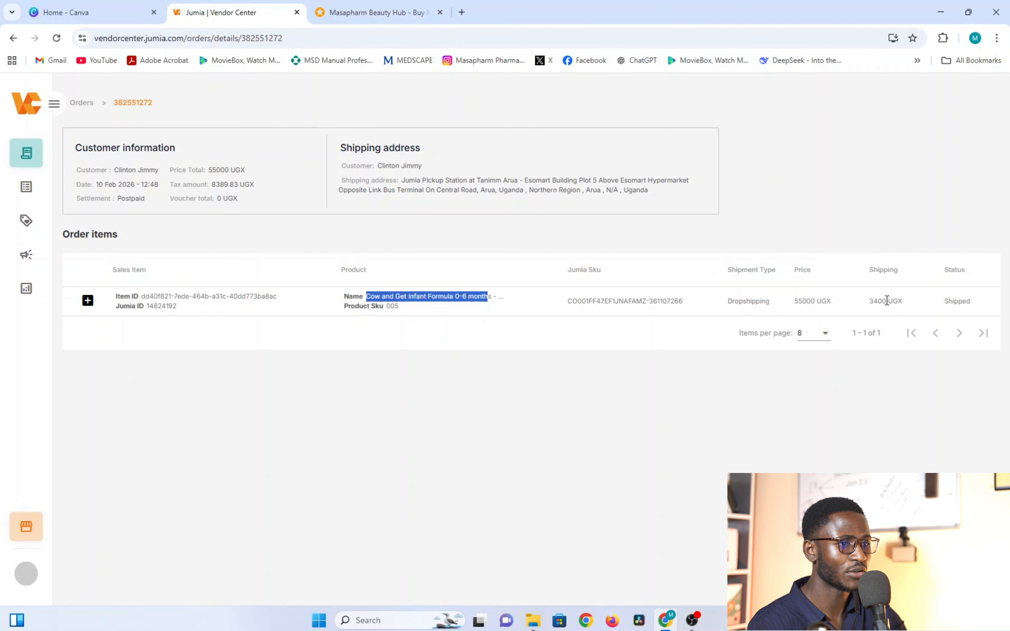
# Step: Highlight the item's shipping fee and the order's tax, voucher and shipping address details, and check the storefront once more
pyautogui.moveTo(868, 301); pyautogui.dragTo(882, 300)
pyautogui.moveTo(885, 302); pyautogui.dragTo(881, 306)
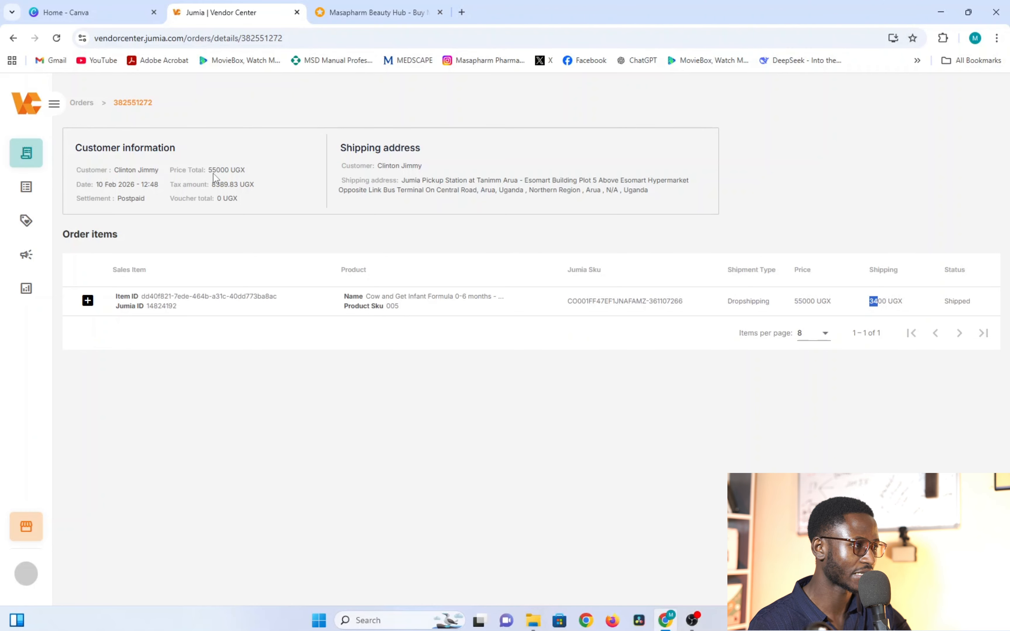
pyautogui.moveTo(208, 169); pyautogui.dragTo(367, 207)
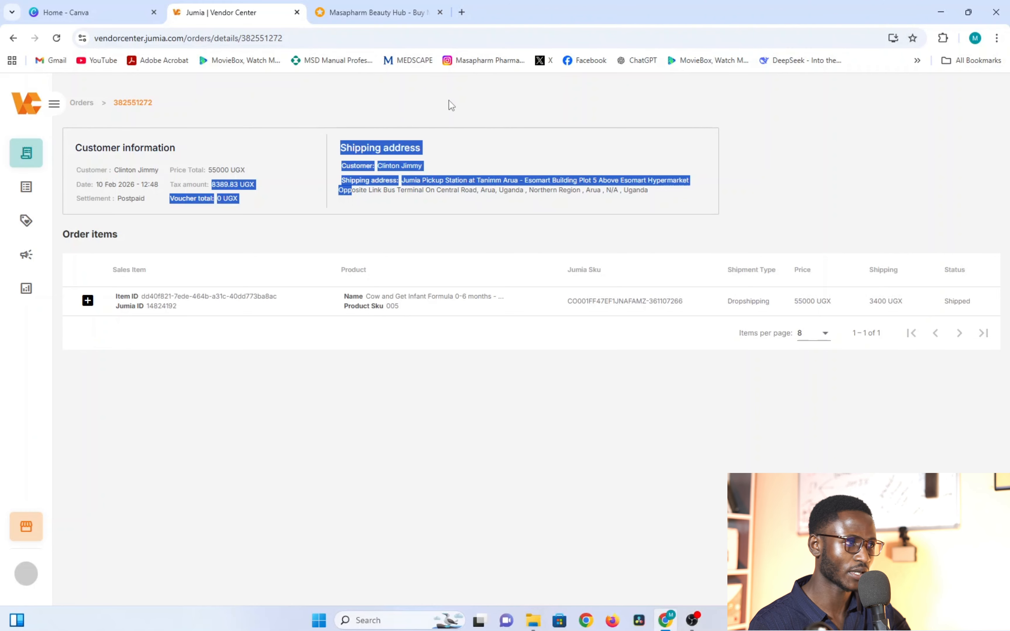
pyautogui.click(371, 13)
pyautogui.click(234, 12)
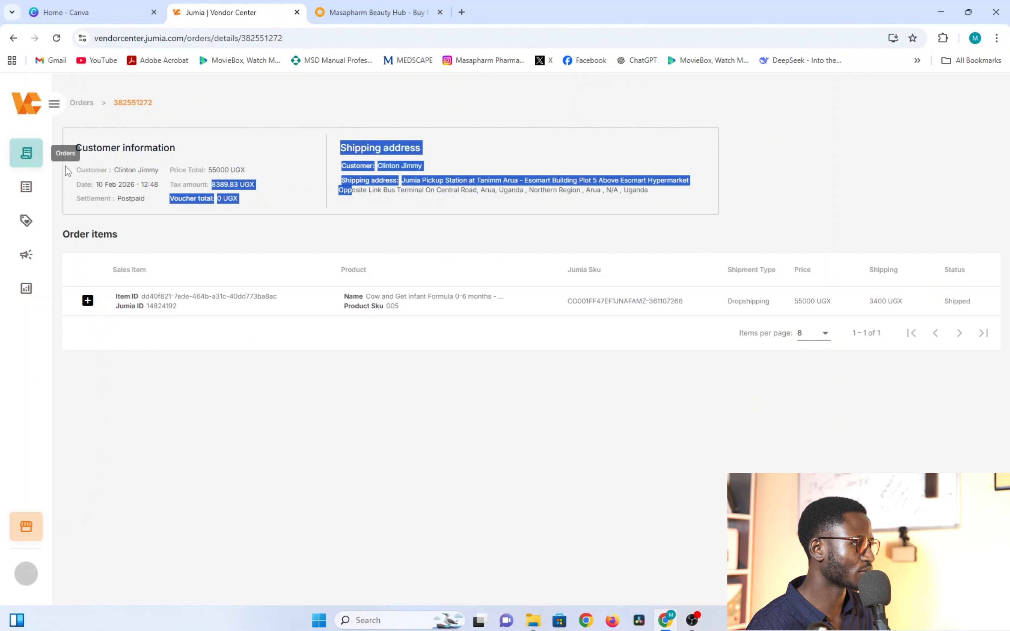
# Step: Expand the product management options, revisit the pending orders list, and return to the shop's home dashboard
pyautogui.click(26, 187)
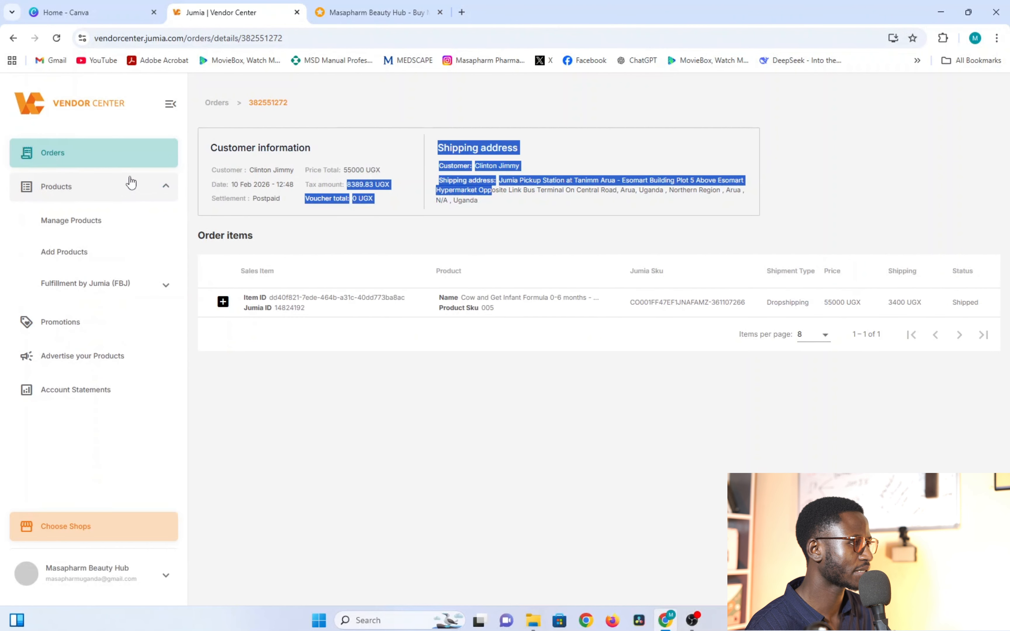
pyautogui.click(75, 153)
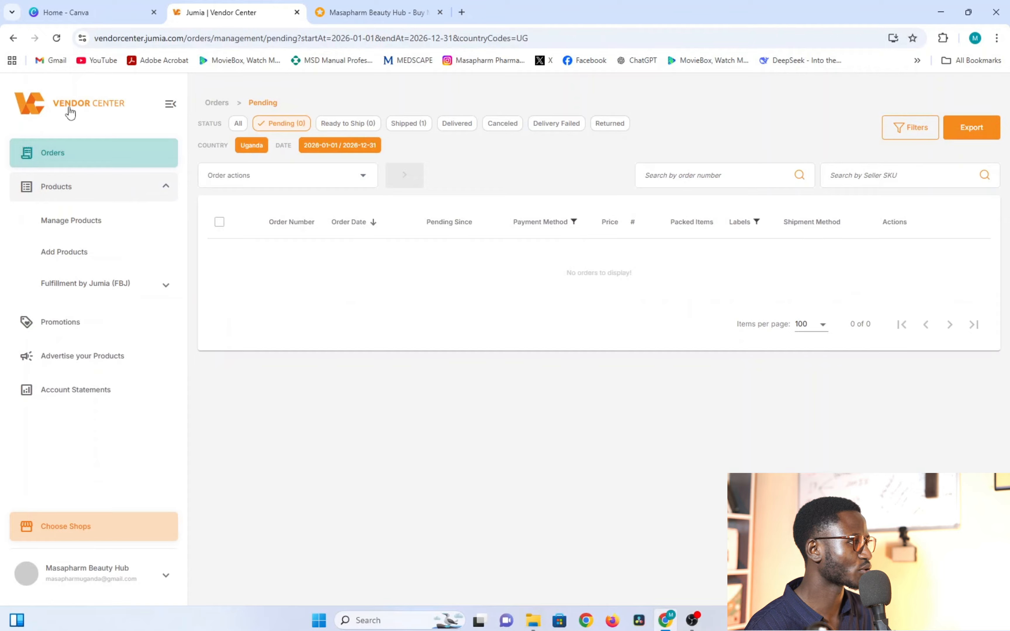
pyautogui.click(13, 38)
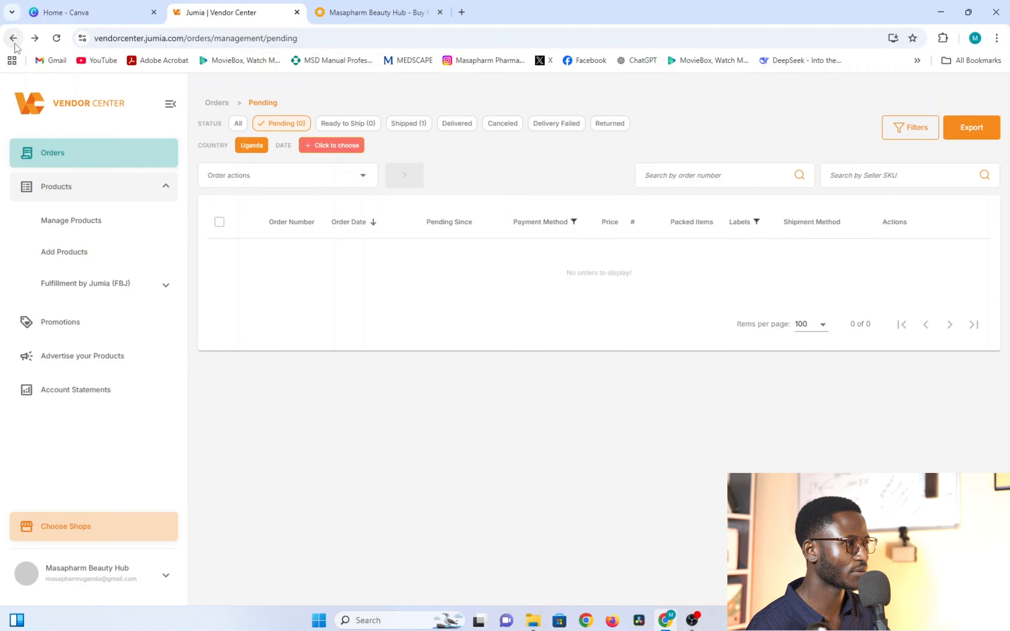
pyautogui.click(14, 44)
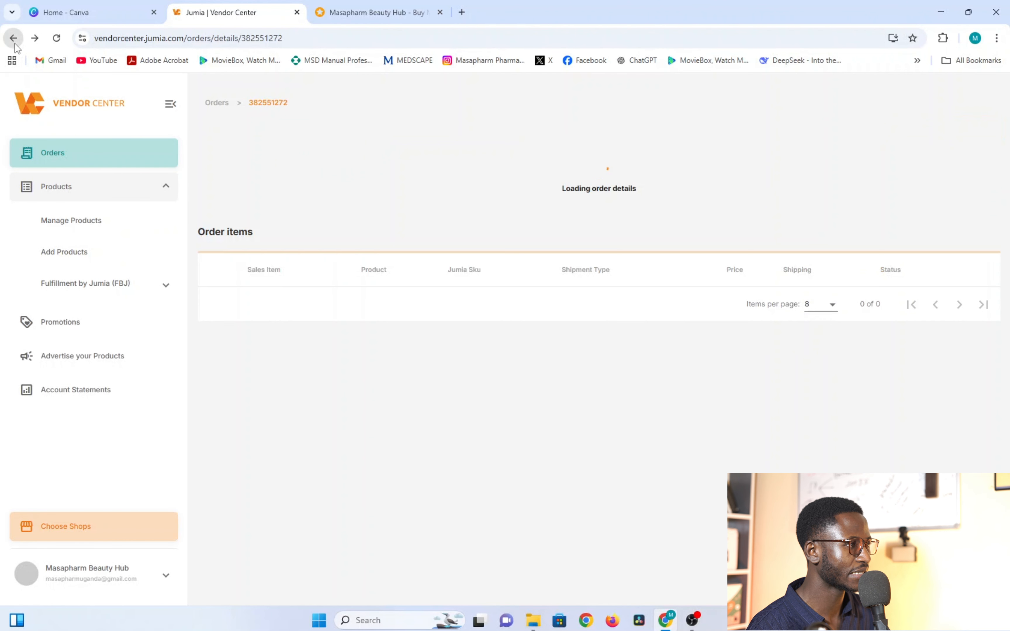
pyautogui.click(15, 44)
pyautogui.click(15, 44)
pyautogui.click(15, 44)
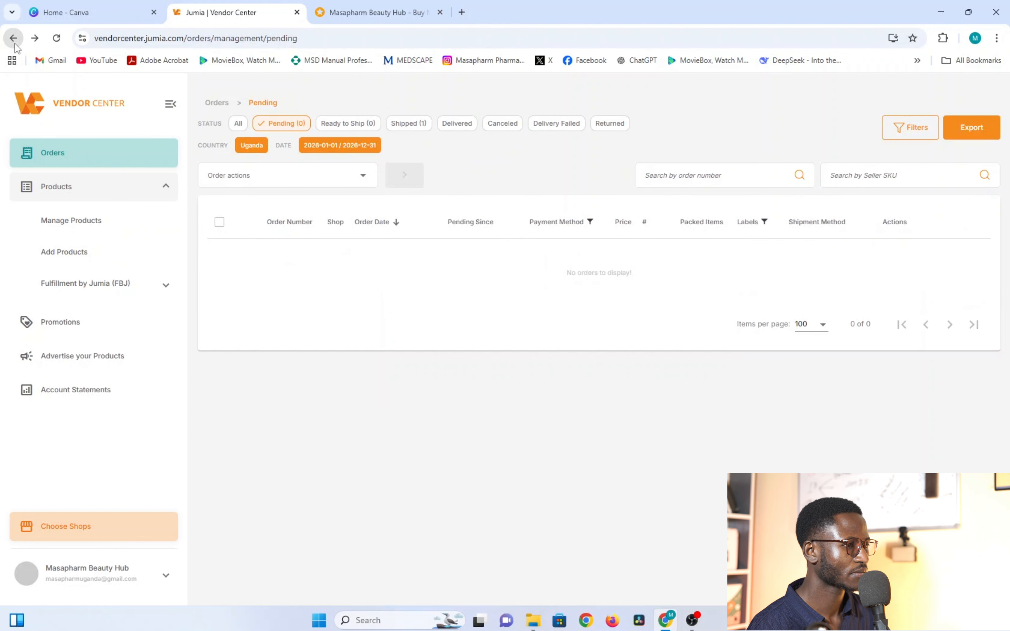
pyautogui.click(14, 44)
pyautogui.click(15, 44)
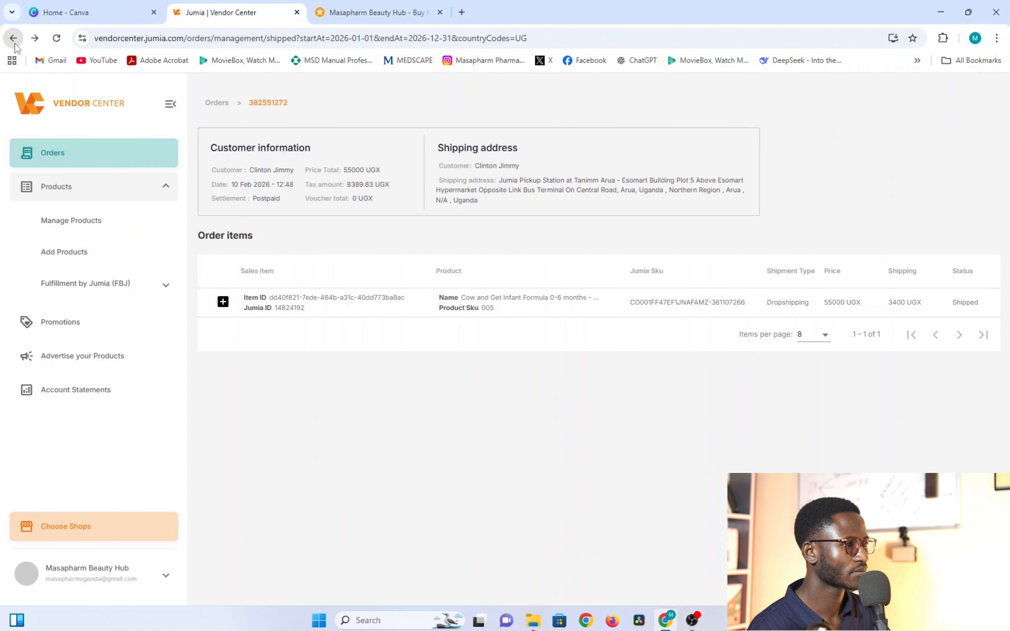
pyautogui.click(14, 44)
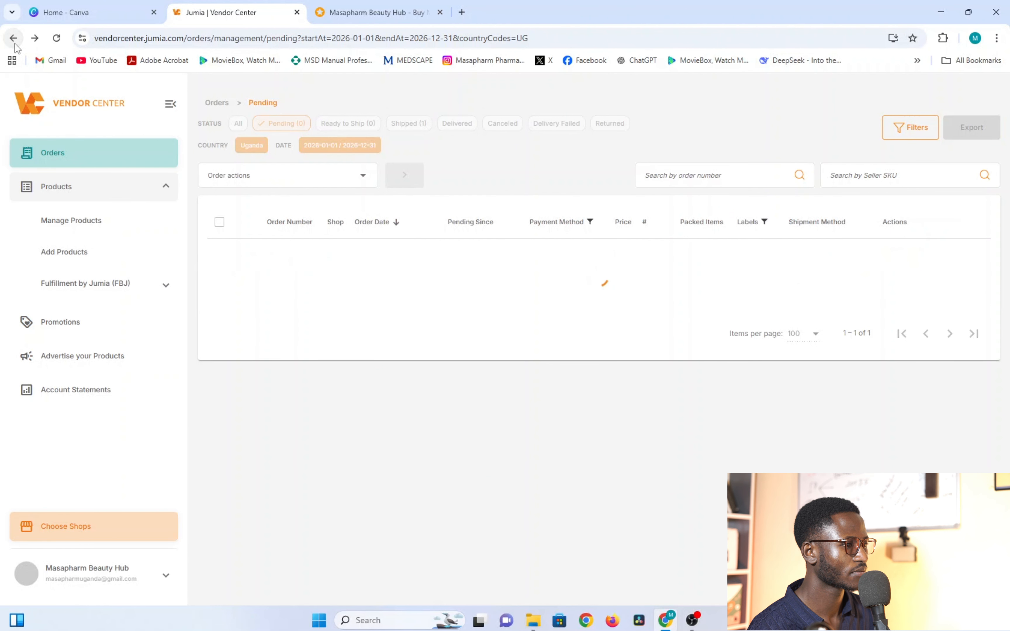
pyautogui.click(15, 43)
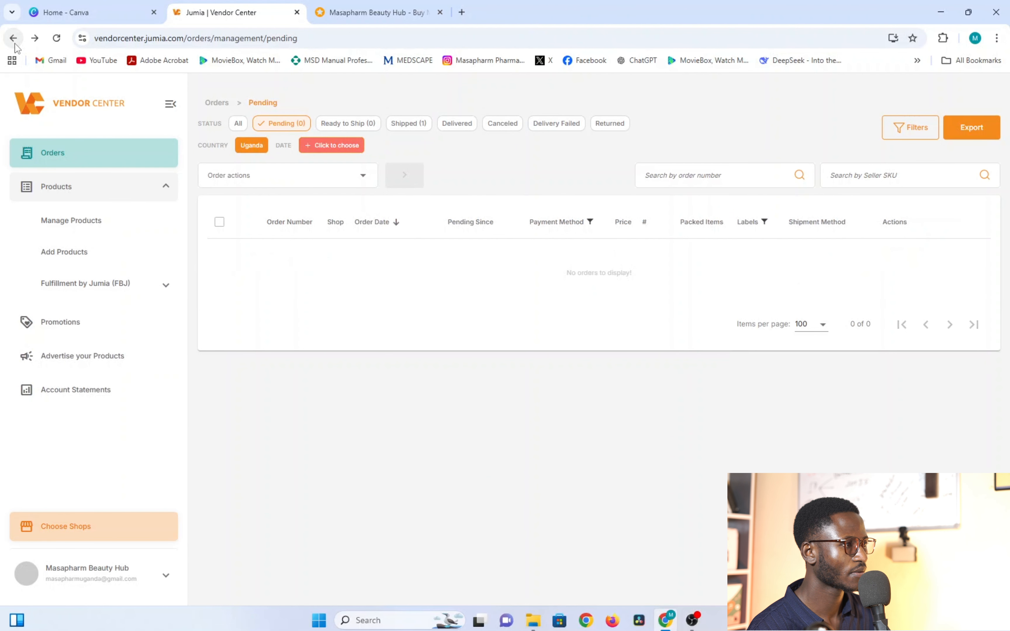
pyautogui.click(14, 43)
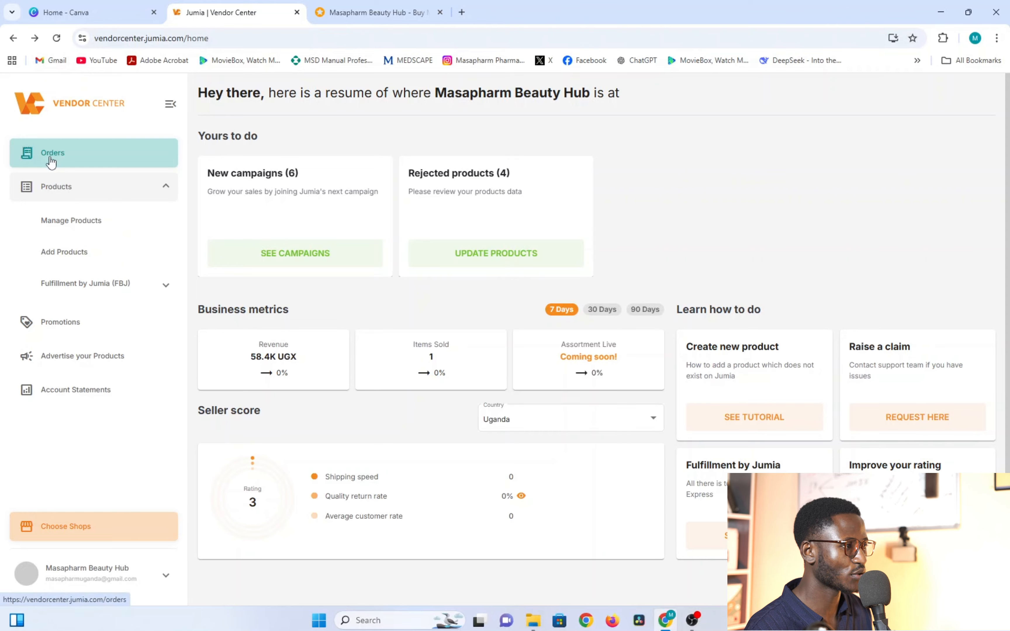
# Step: Open the Add Products page from the product management options
pyautogui.click(78, 193)
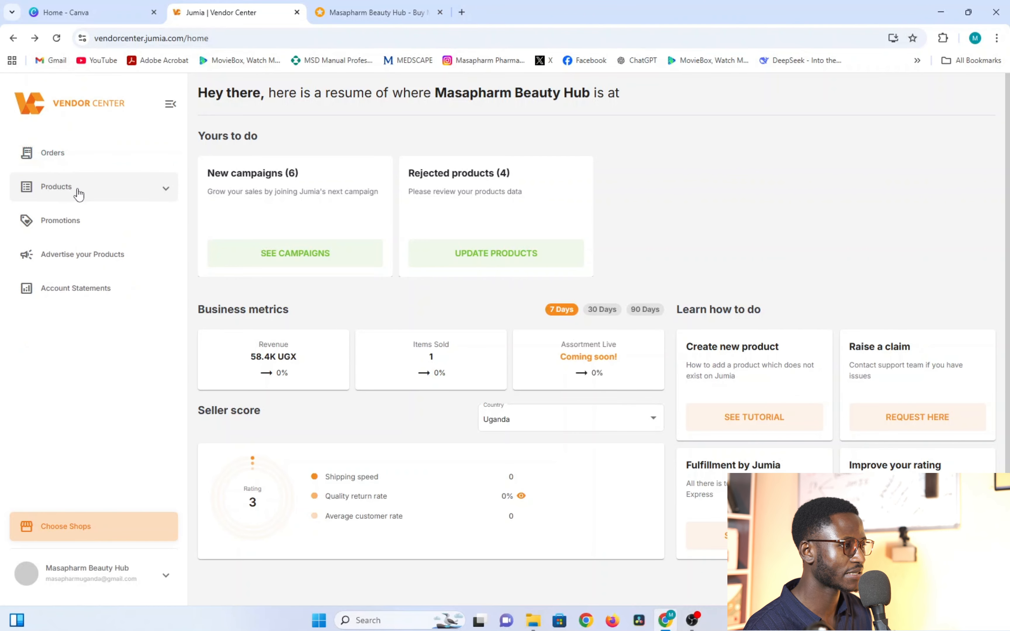
pyautogui.click(78, 193)
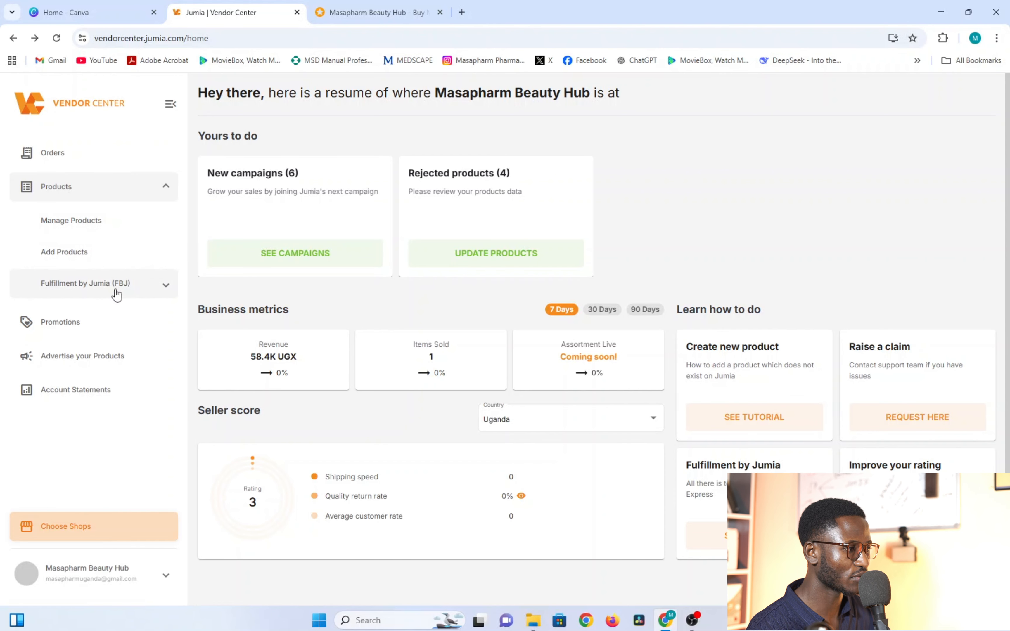
pyautogui.click(71, 257)
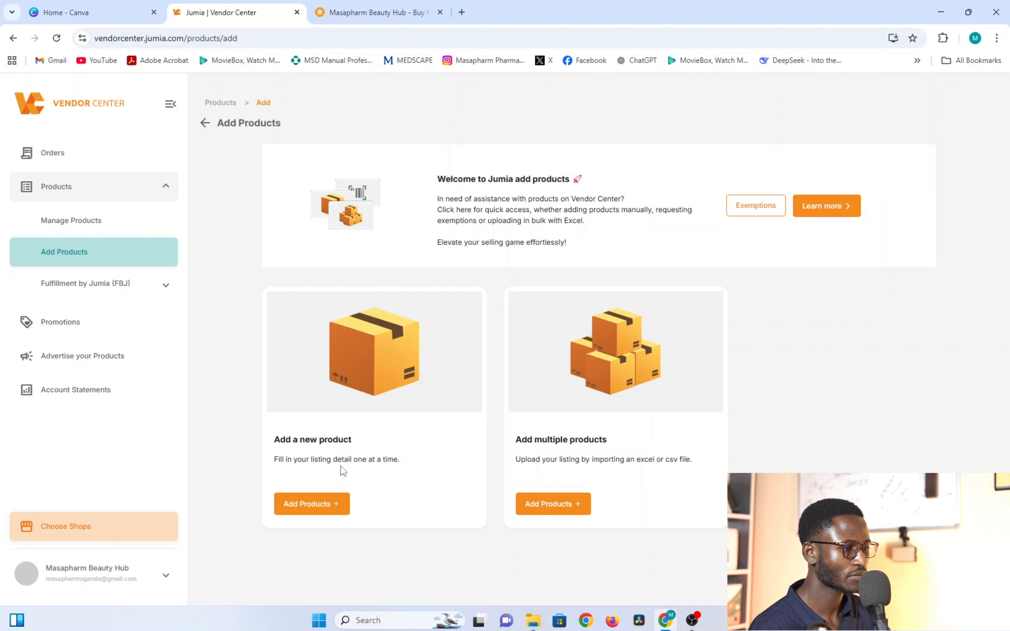
# Step: Review the options for adding one or multiple products, and open the form for adding a single new product
pyautogui.moveTo(605, 441); pyautogui.dragTo(518, 443)
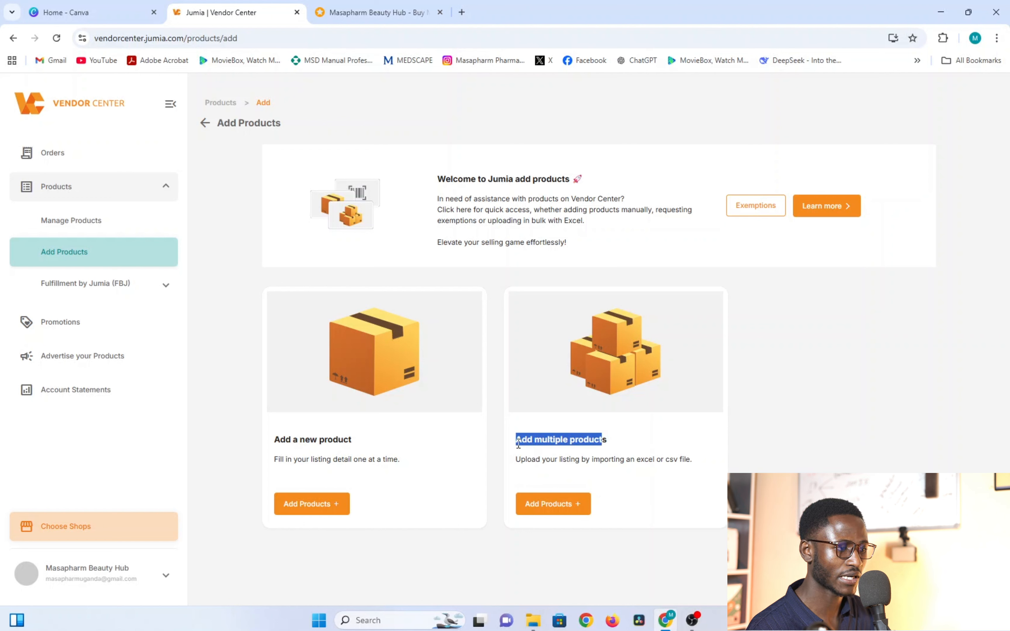
pyautogui.click(493, 445)
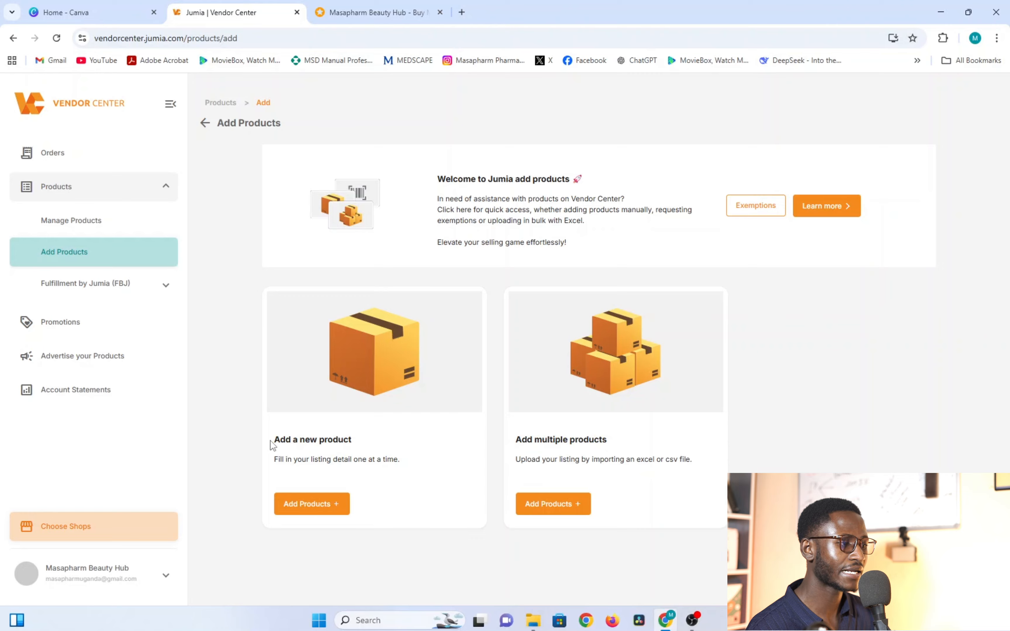
pyautogui.moveTo(270, 442); pyautogui.dragTo(360, 449)
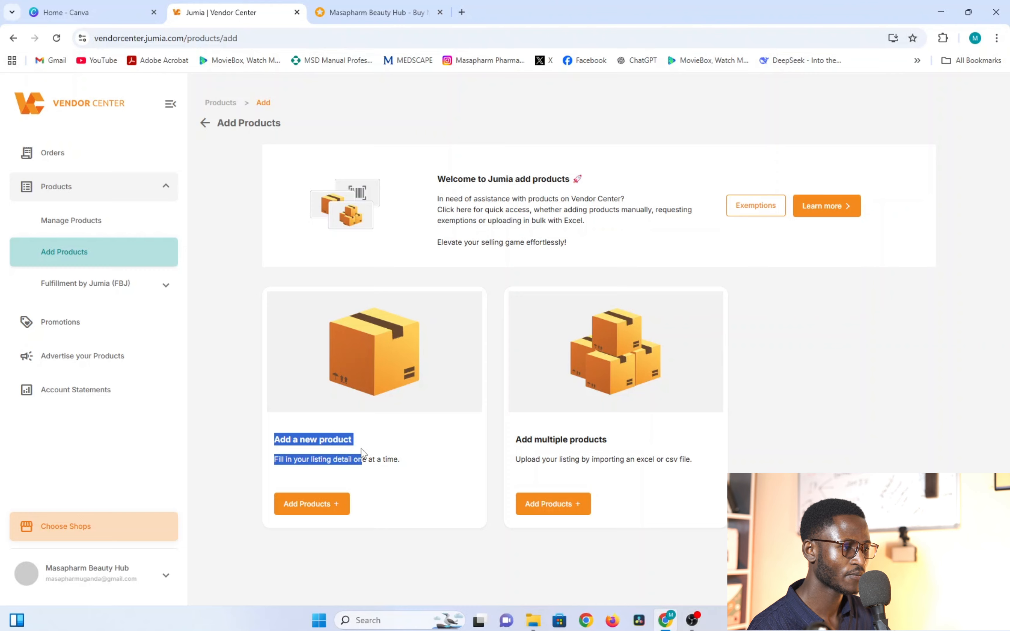
pyautogui.moveTo(522, 439); pyautogui.dragTo(619, 437)
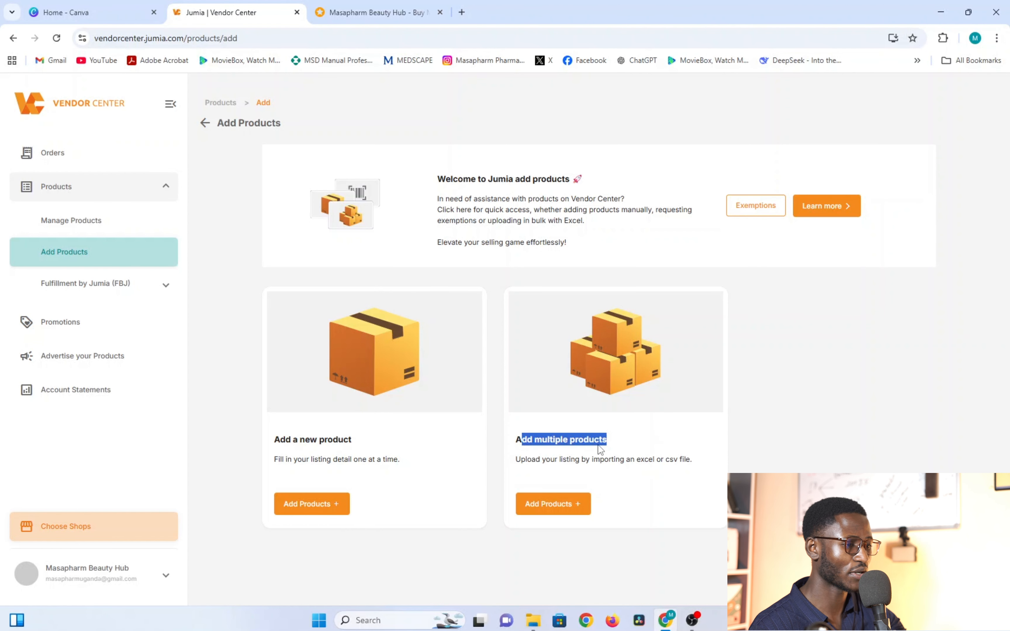
pyautogui.click(617, 439)
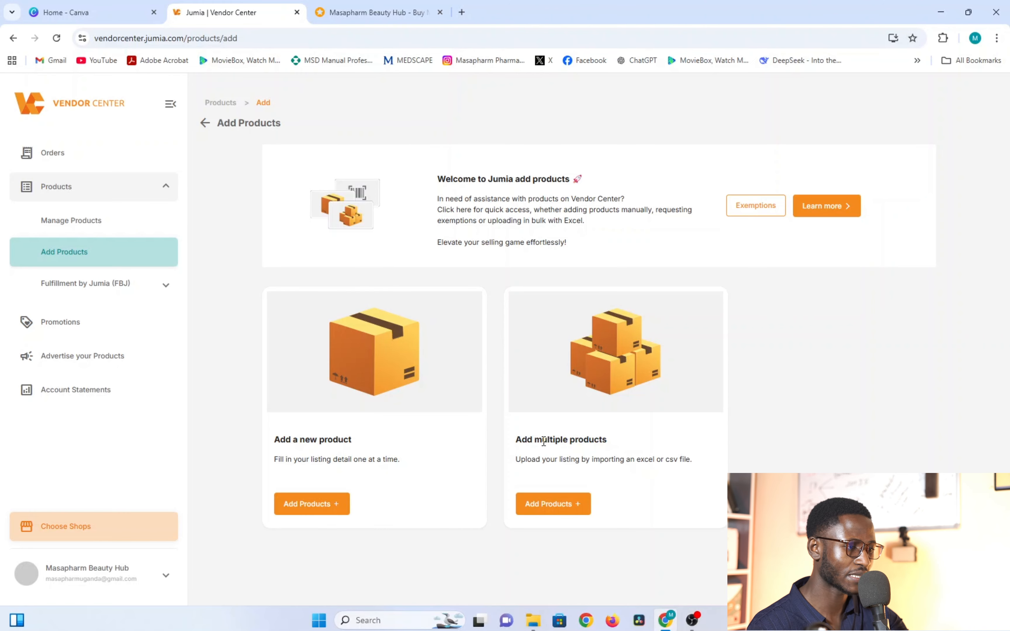
pyautogui.moveTo(515, 440); pyautogui.dragTo(613, 439)
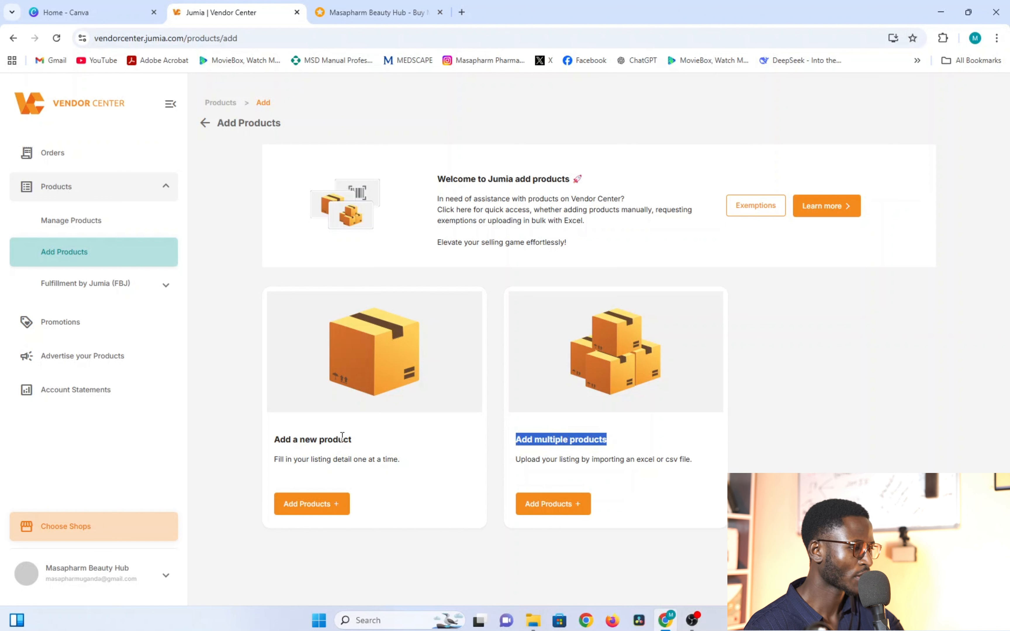
pyautogui.moveTo(271, 443); pyautogui.dragTo(344, 443)
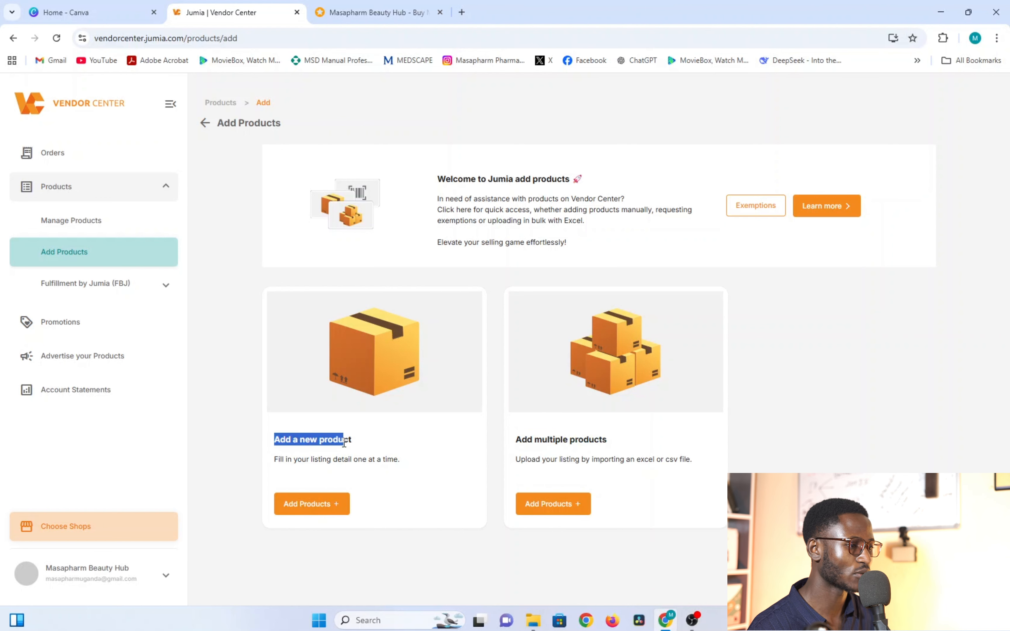
pyautogui.click(317, 503)
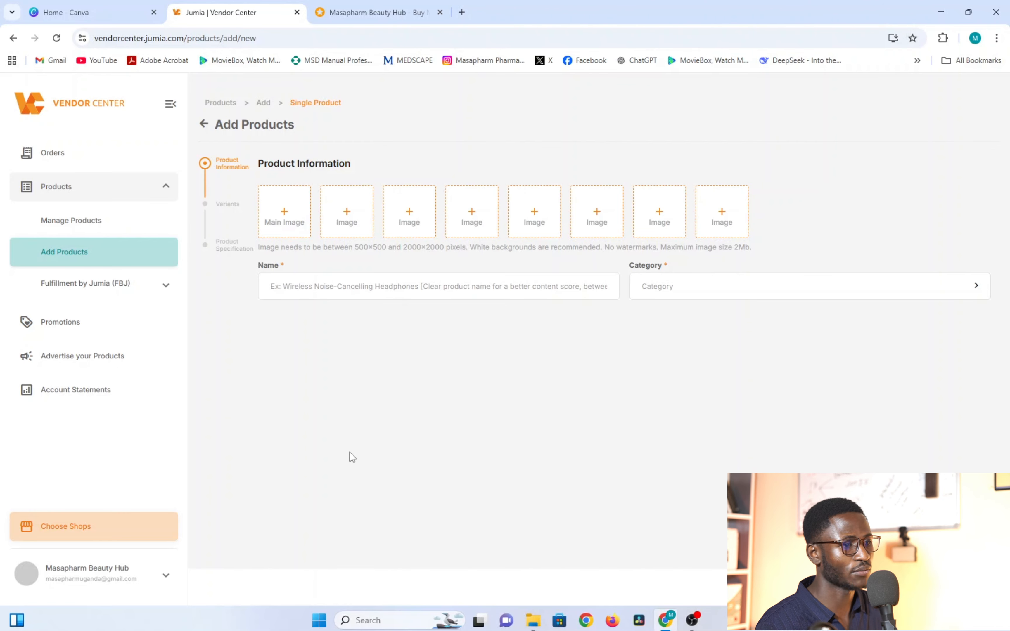
# Step: Browse for a main image in MASAPHARM PROFILE's jumia photos folder on the E: drive, and look over the product photos without choosing one
pyautogui.click(290, 227)
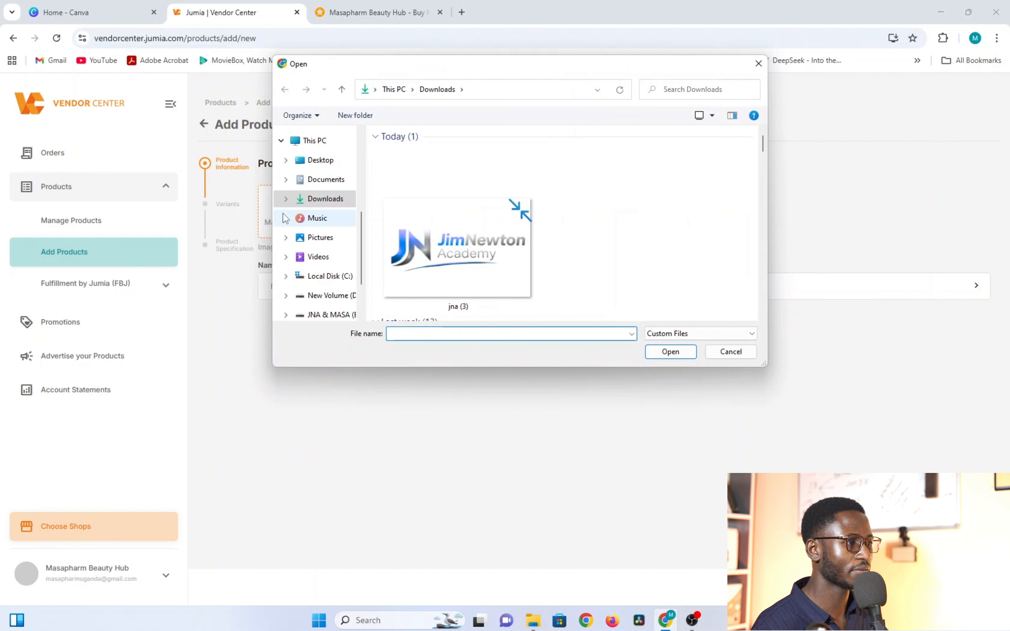
pyautogui.scroll(-2, 333, 200)
pyautogui.scroll(3, 327, 259)
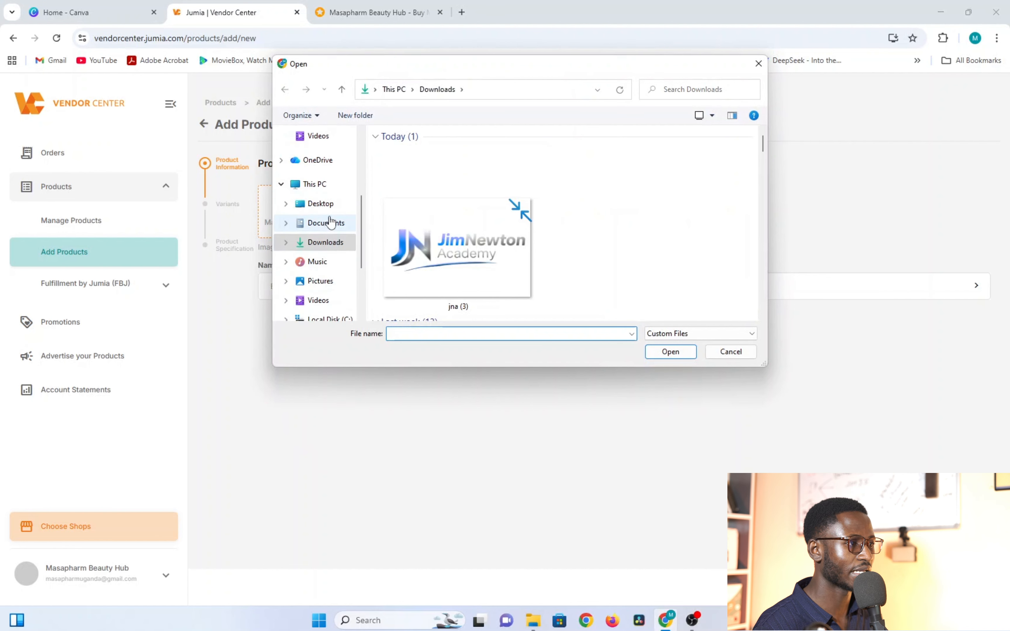
pyautogui.scroll(2, 330, 222)
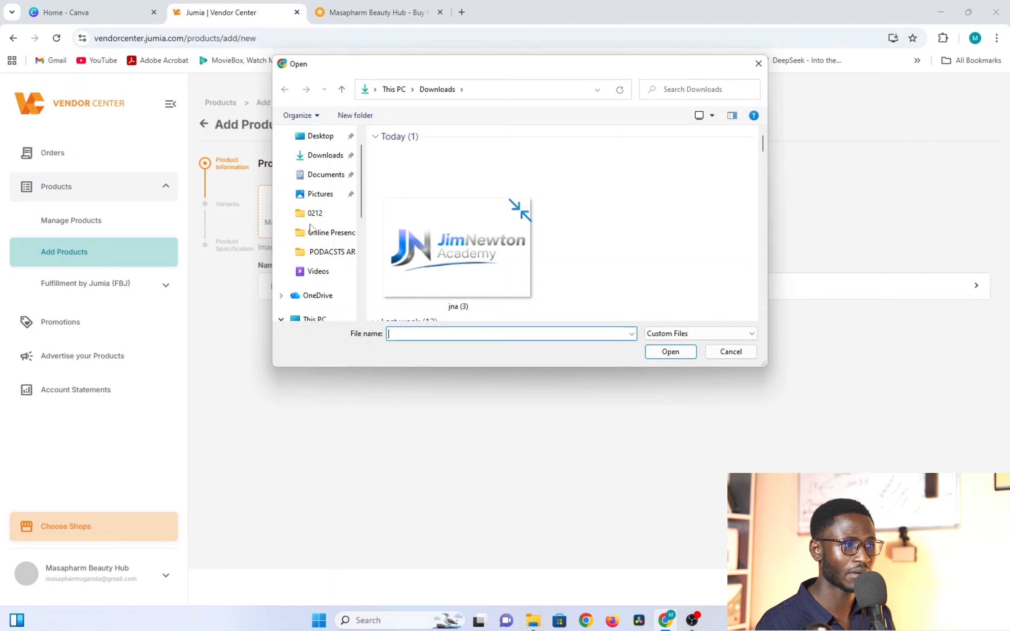
pyautogui.scroll(-4, 320, 259)
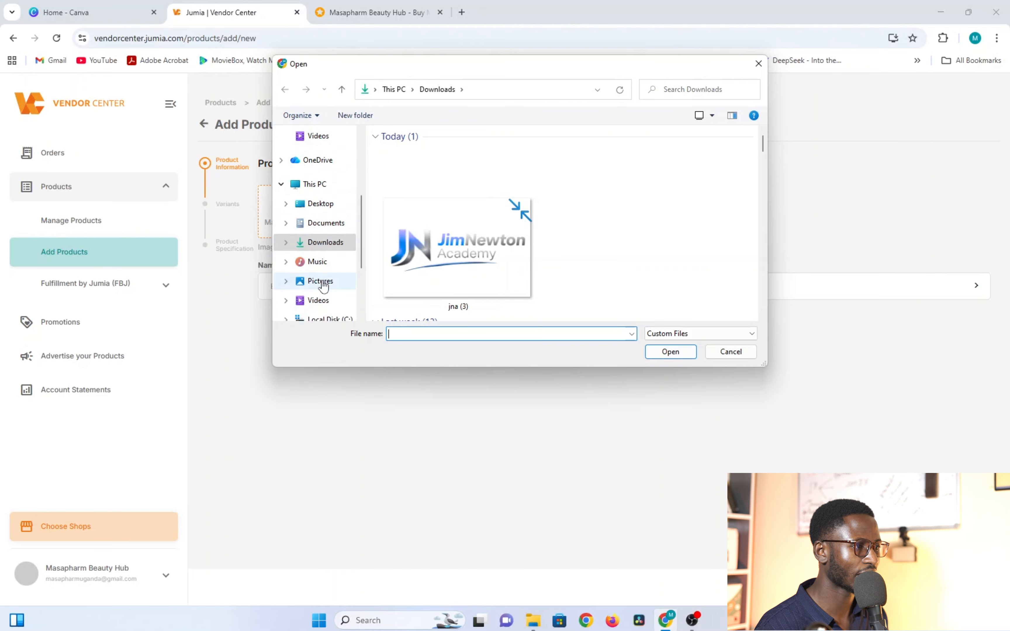
pyautogui.click(327, 271)
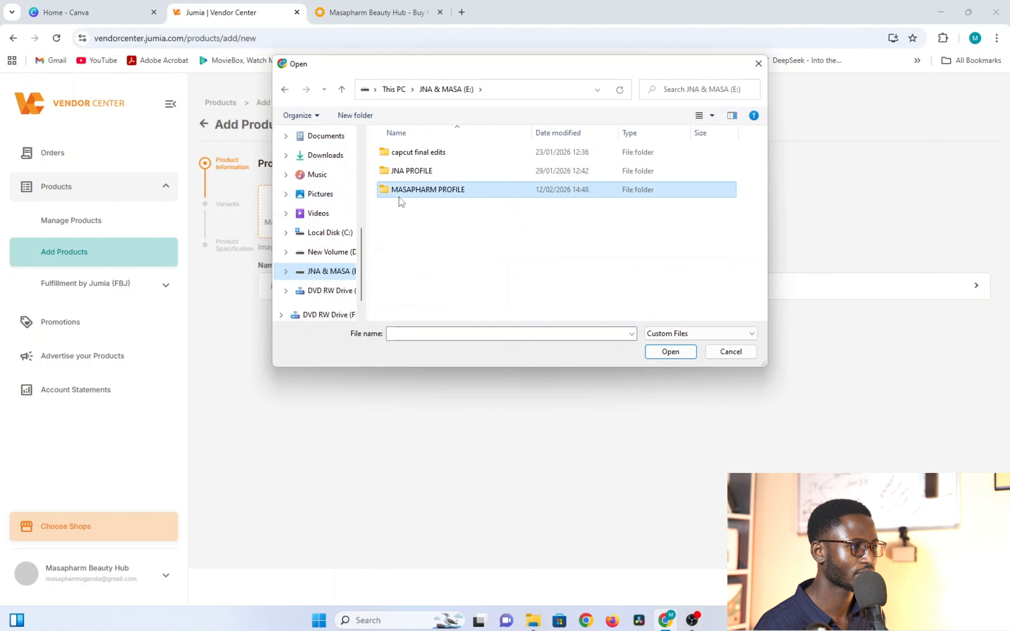
pyautogui.doubleClick(399, 197)
pyautogui.doubleClick(415, 153)
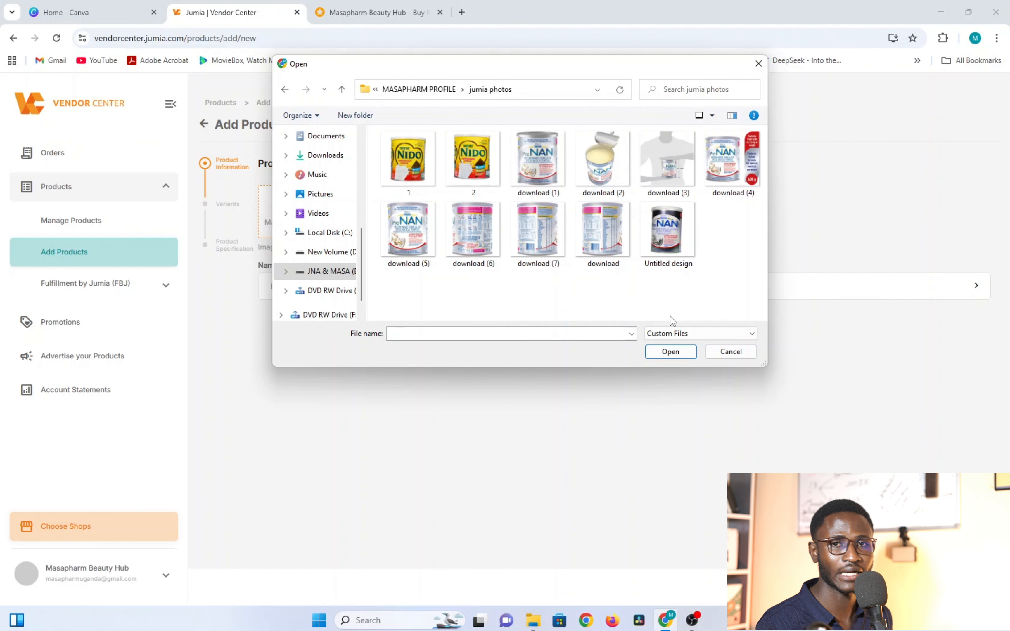
pyautogui.click(729, 351)
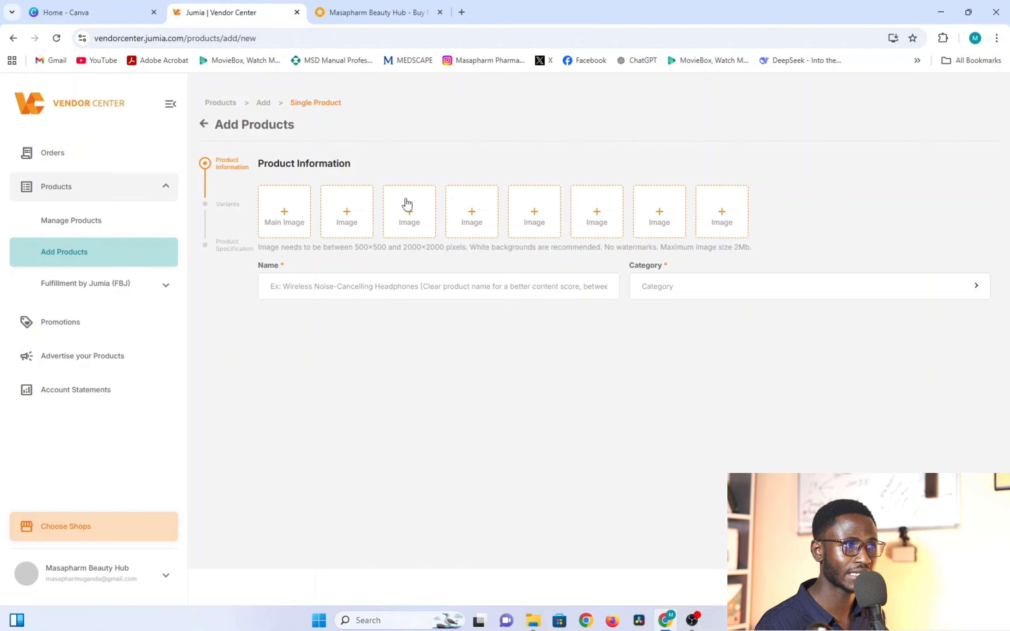
# Step: Switch to the open Canva home page and look over the recent designs
pyautogui.click(461, 12)
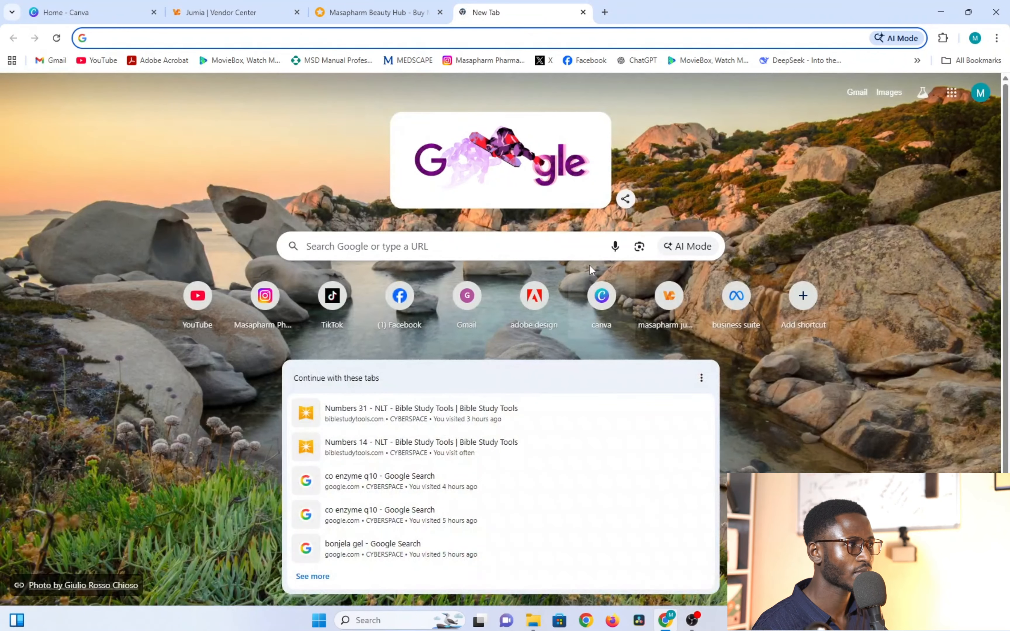
pyautogui.click(73, 5)
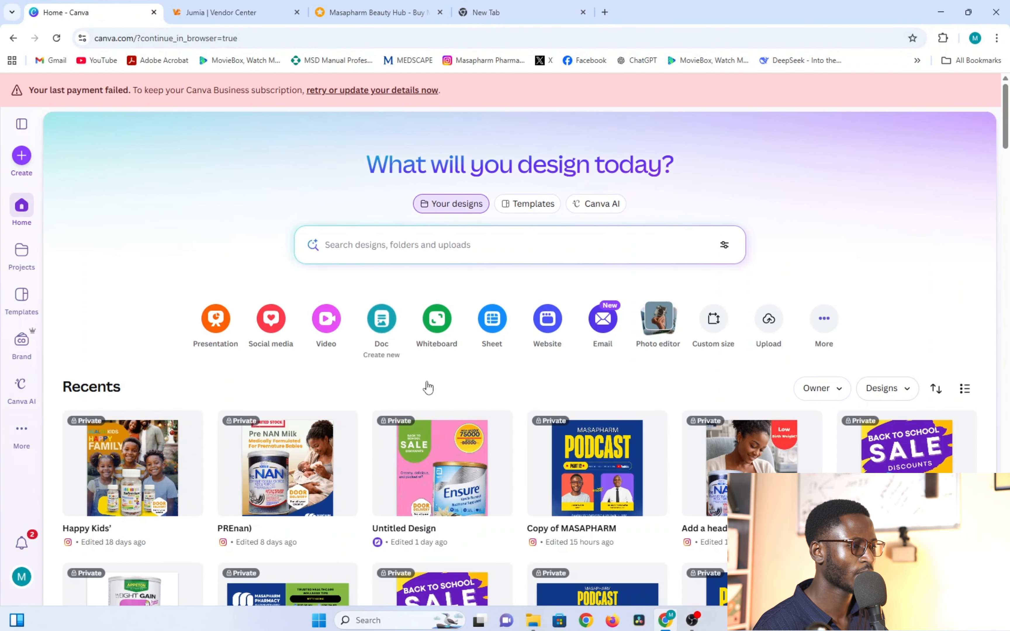
pyautogui.scroll(-1, 432, 453)
pyautogui.scroll(-10, 432, 453)
pyautogui.scroll(8, 432, 453)
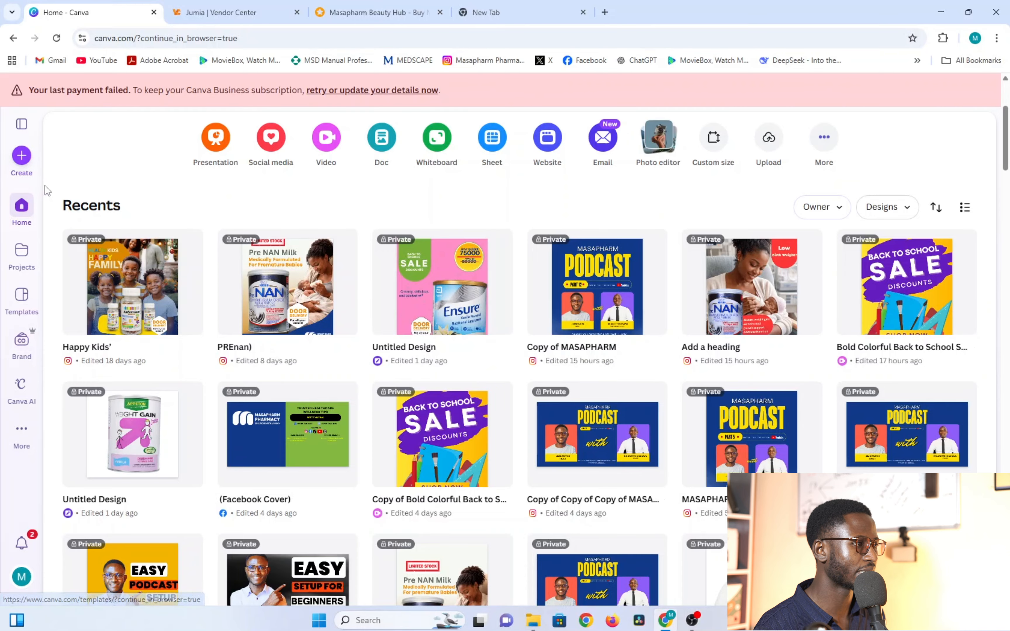
# Step: Create a blank custom-size Logo design measuring 2000 × 2000 px
pyautogui.click(23, 157)
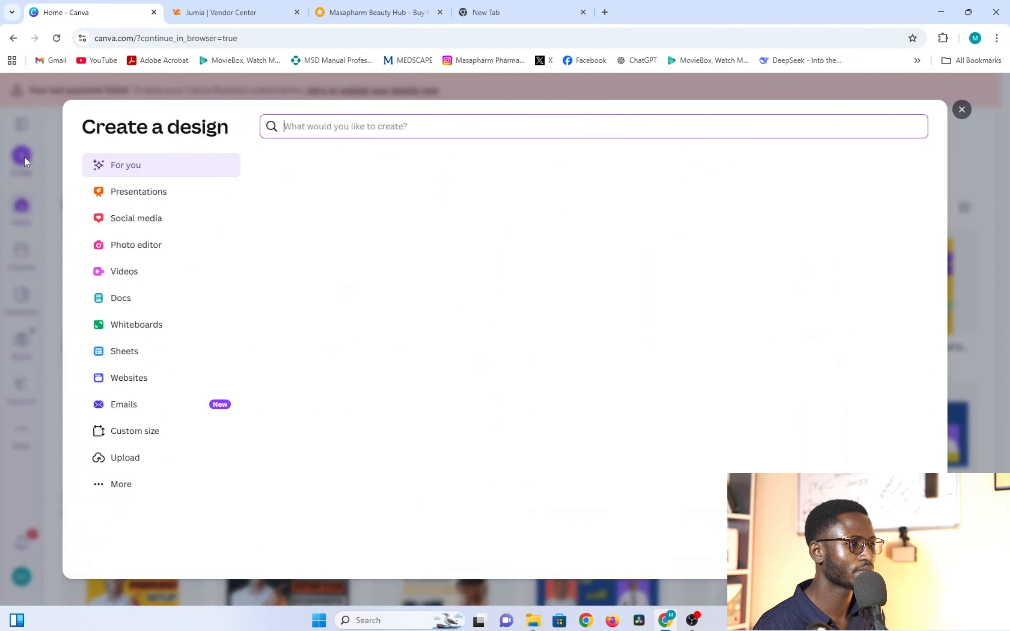
pyautogui.click(135, 439)
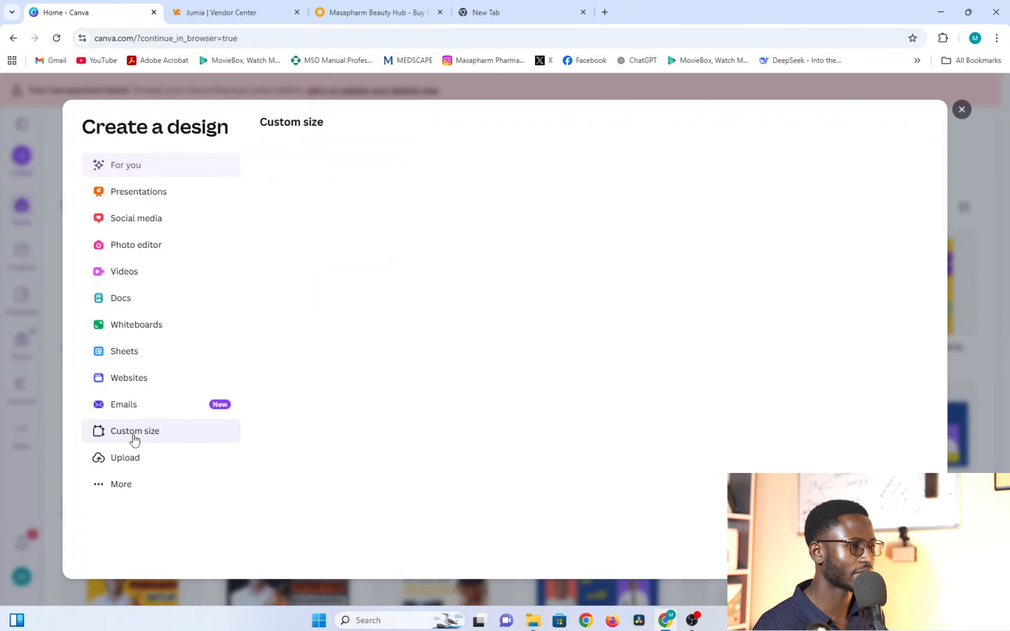
pyautogui.write('200')
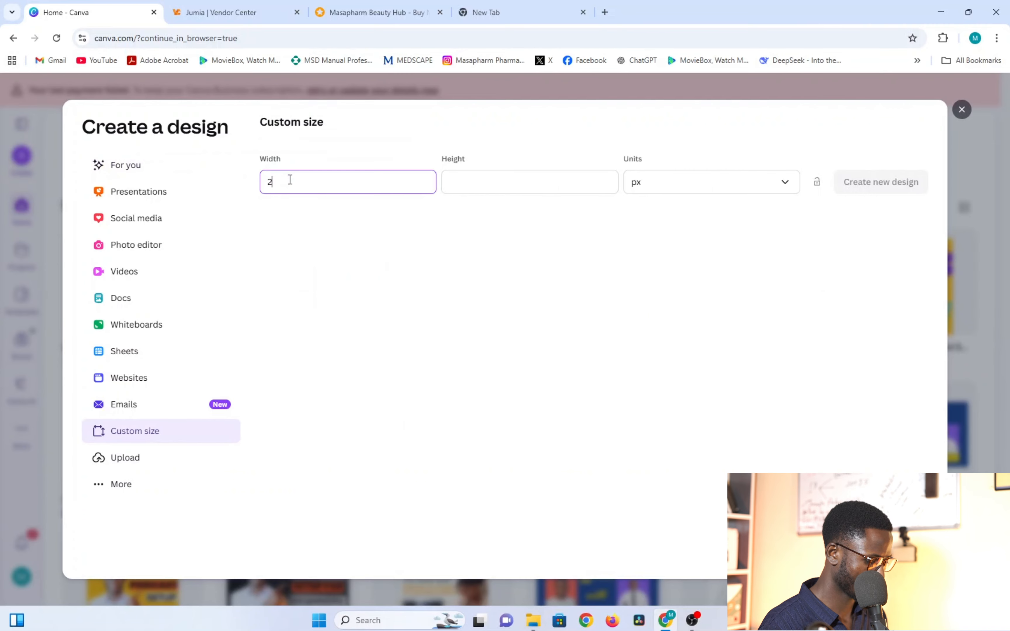
pyautogui.write('0')
pyautogui.click(454, 192)
pyautogui.click(363, 246)
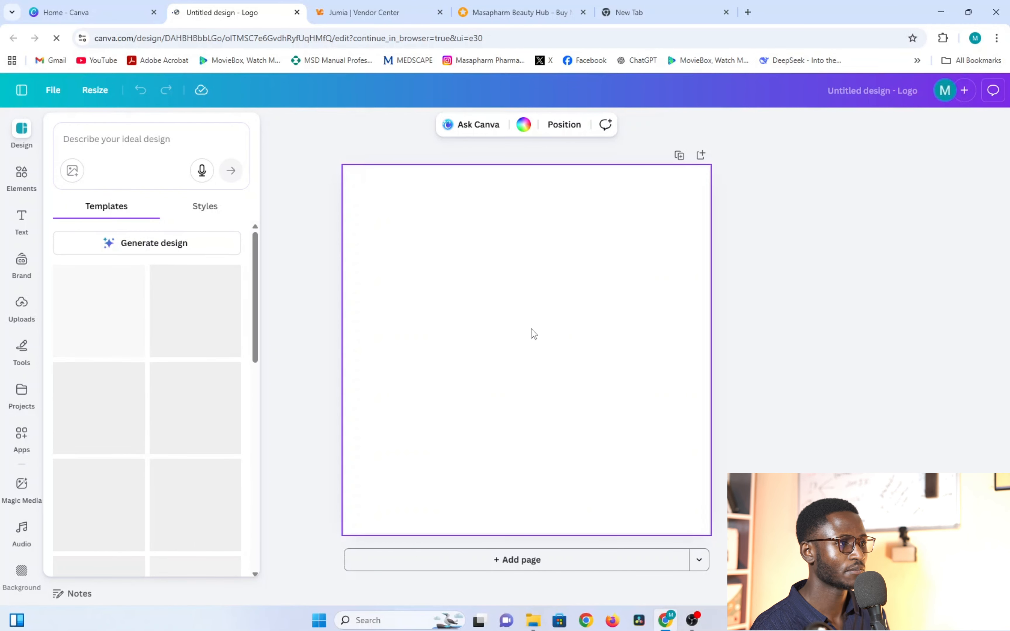
# Step: Find the Pre NAN tin photo among the uploaded images and place it on the blank page
pyautogui.click(21, 312)
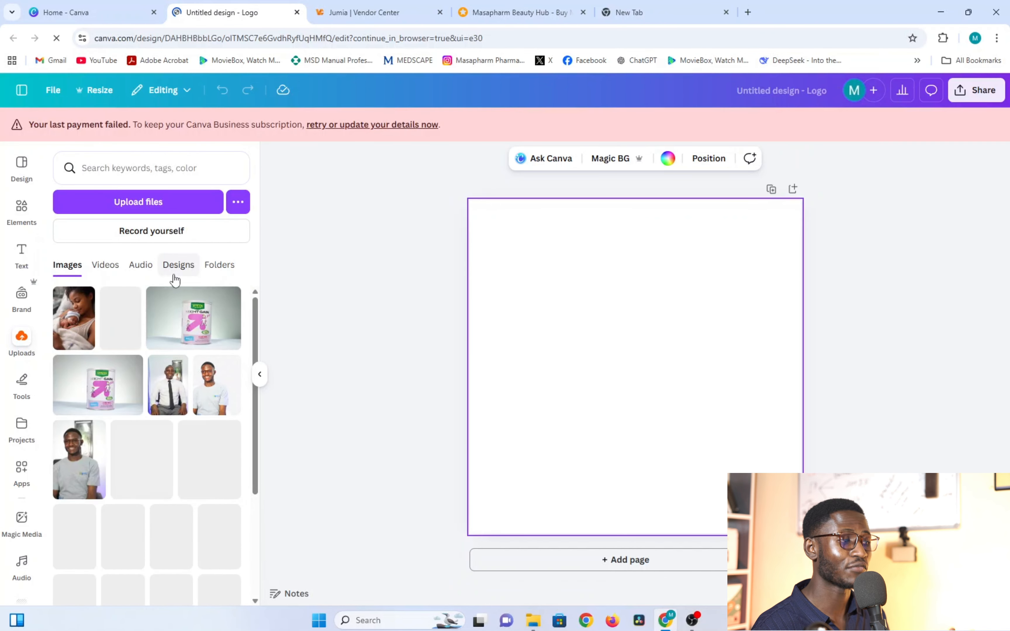
pyautogui.scroll(-4, 180, 317)
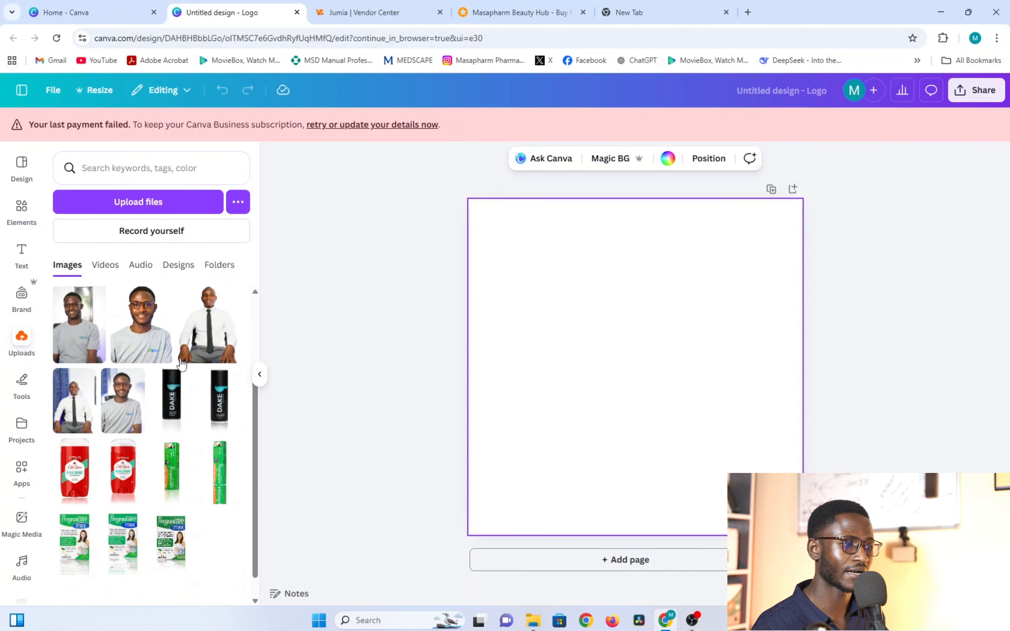
pyautogui.moveTo(183, 367)
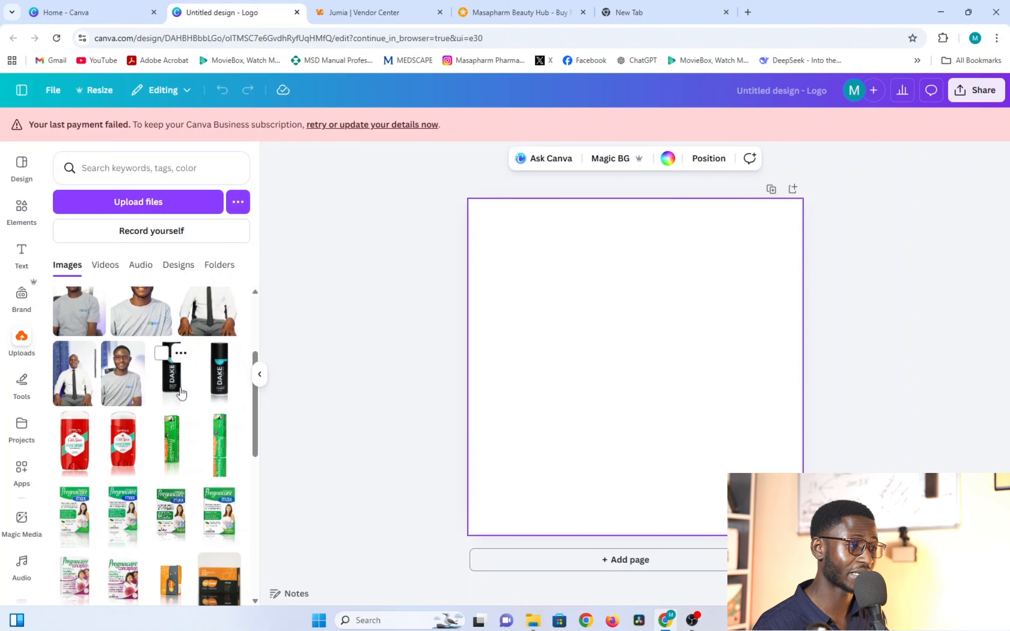
pyautogui.scroll(4, 182, 367)
pyautogui.scroll(-7, 177, 378)
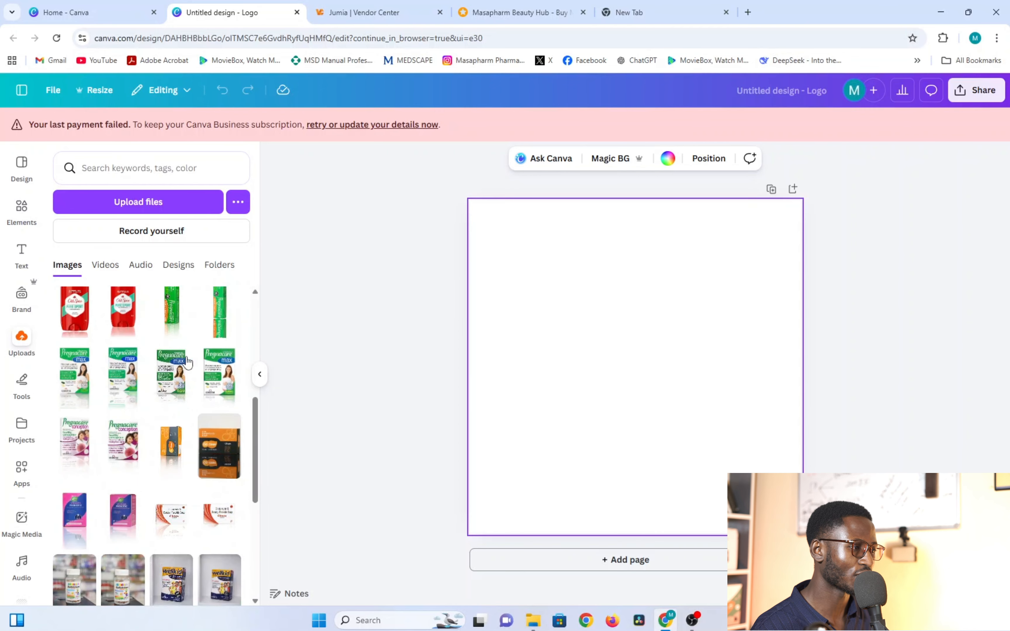
pyautogui.scroll(-5, 90, 340)
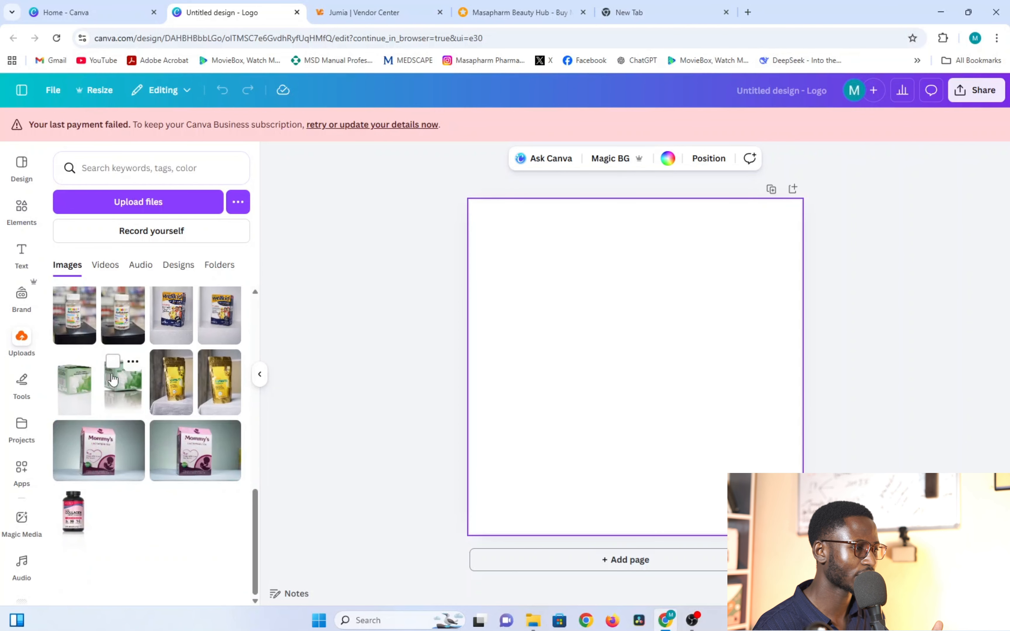
pyautogui.scroll(-2, 124, 431)
pyautogui.scroll(-2, 124, 431)
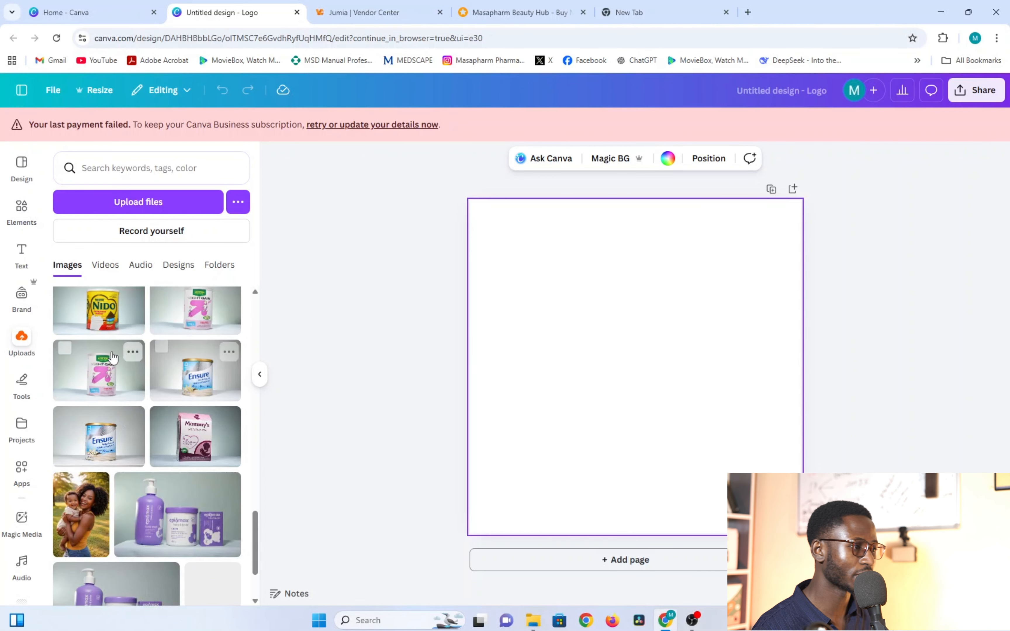
pyautogui.scroll(-5, 155, 429)
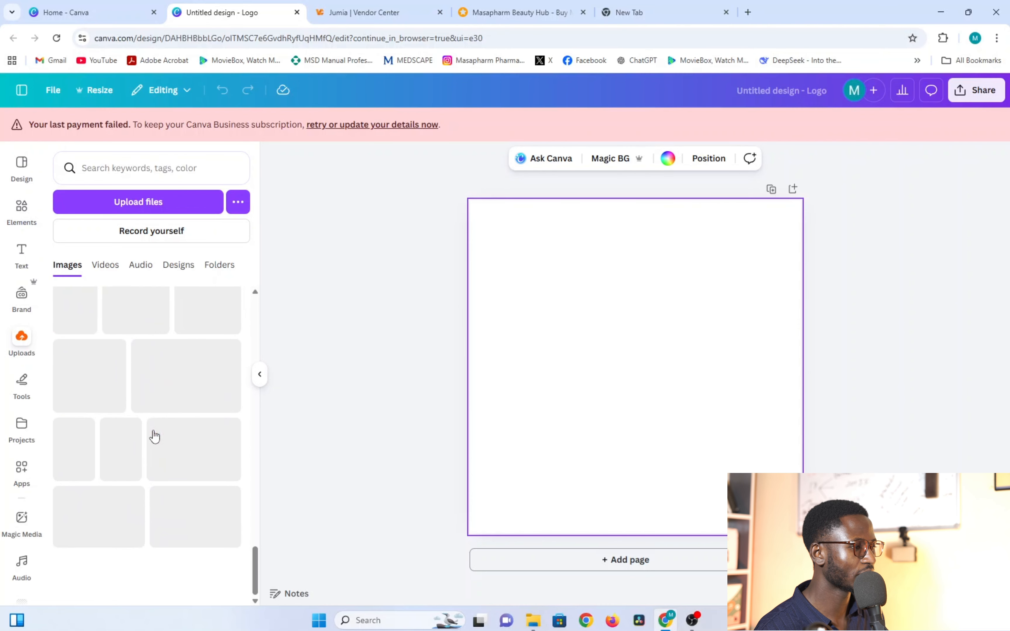
pyautogui.scroll(15, 154, 437)
pyautogui.scroll(3, 153, 437)
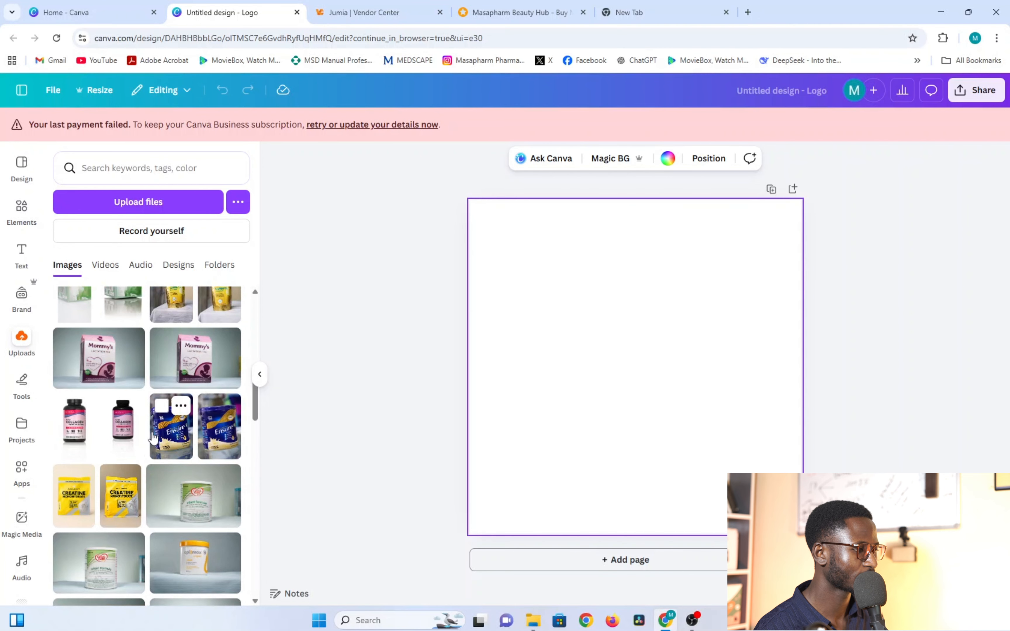
pyautogui.scroll(-15, 151, 440)
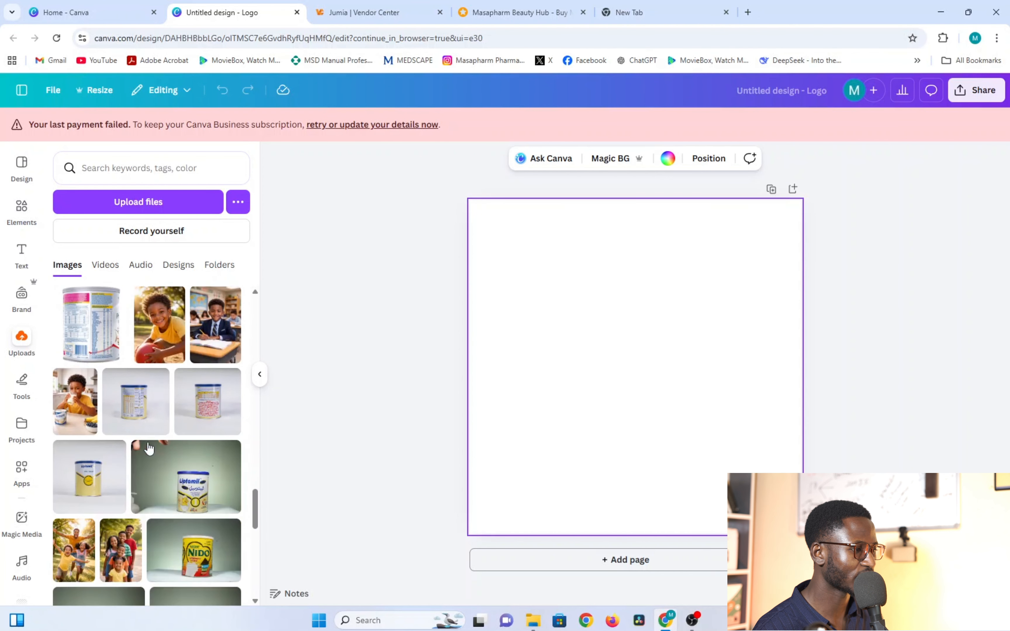
pyautogui.scroll(5, 149, 445)
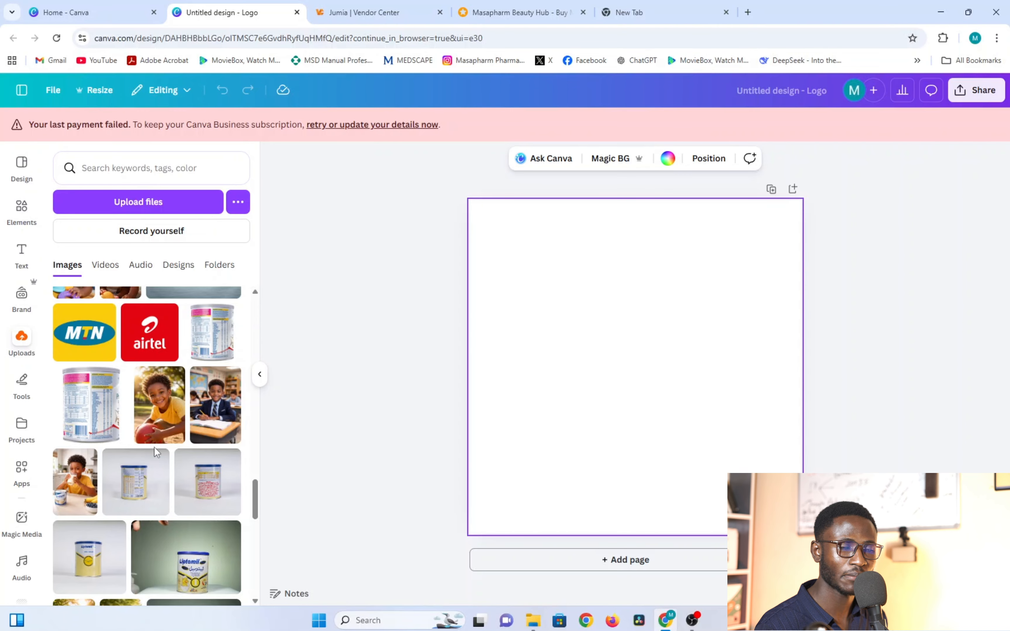
pyautogui.scroll(-3, 155, 447)
pyautogui.scroll(-12, 154, 470)
pyautogui.scroll(6, 142, 474)
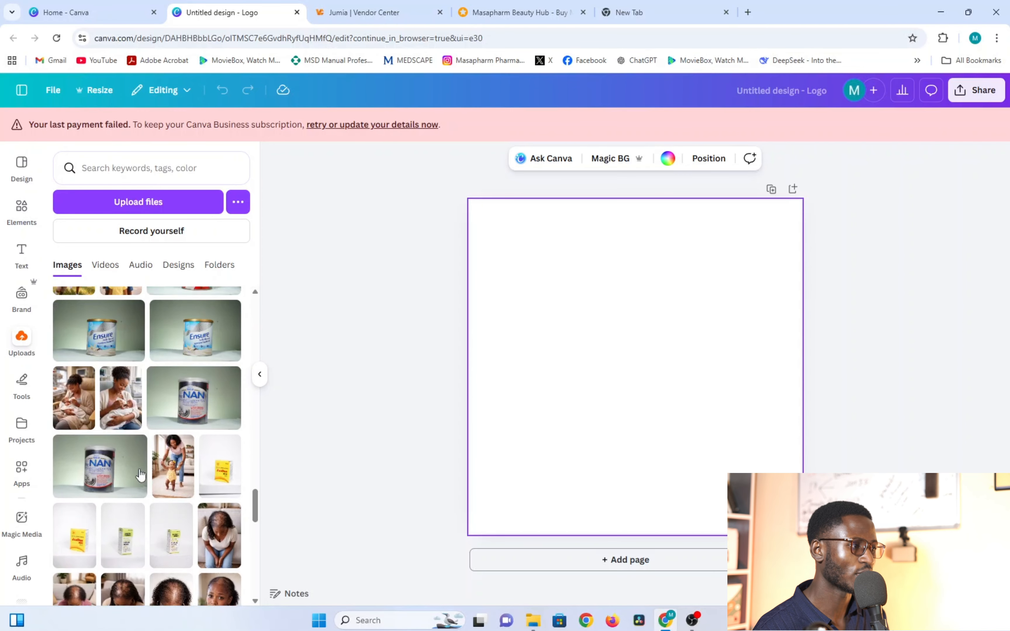
pyautogui.click(102, 477)
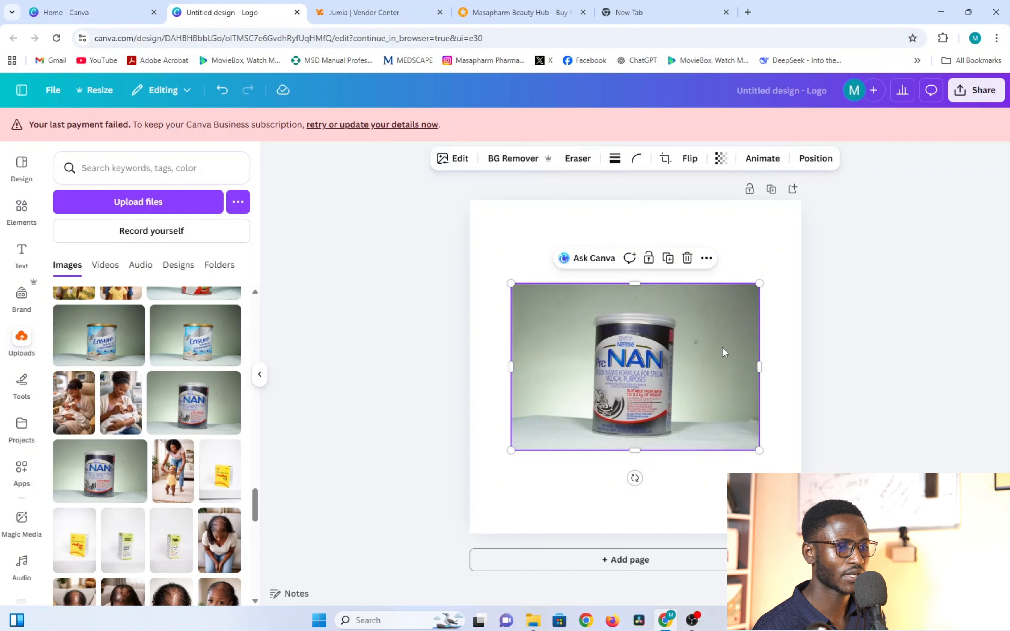
# Step: Remove the background of the Pre NAN photo and crop all four sides closely around the tin
pyautogui.moveTo(759, 367); pyautogui.dragTo(711, 401)
pyautogui.click(478, 158)
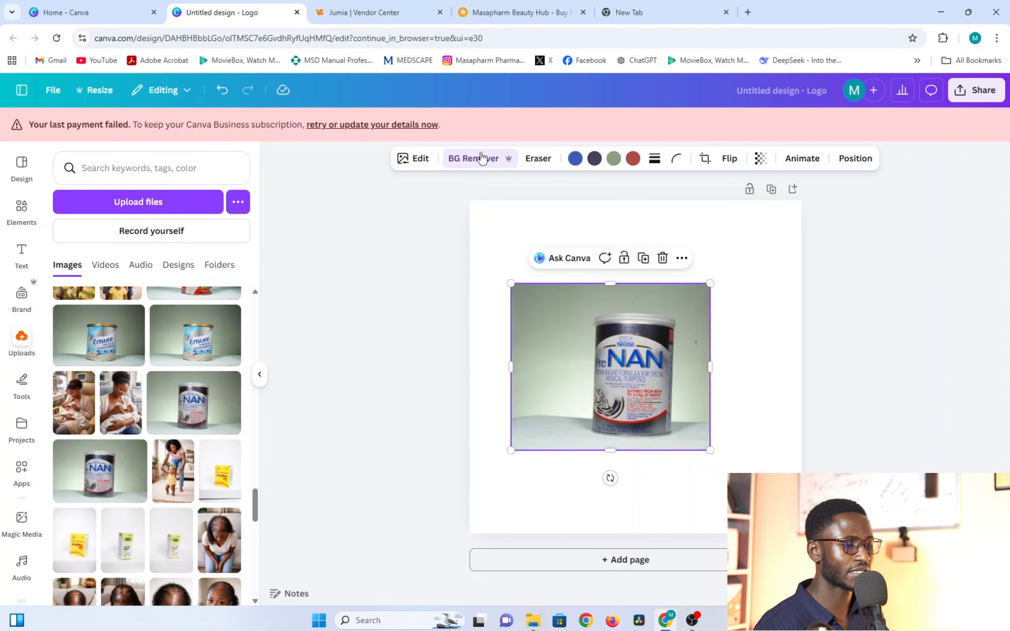
pyautogui.moveTo(514, 370); pyautogui.dragTo(592, 368)
pyautogui.moveTo(712, 369); pyautogui.dragTo(677, 368)
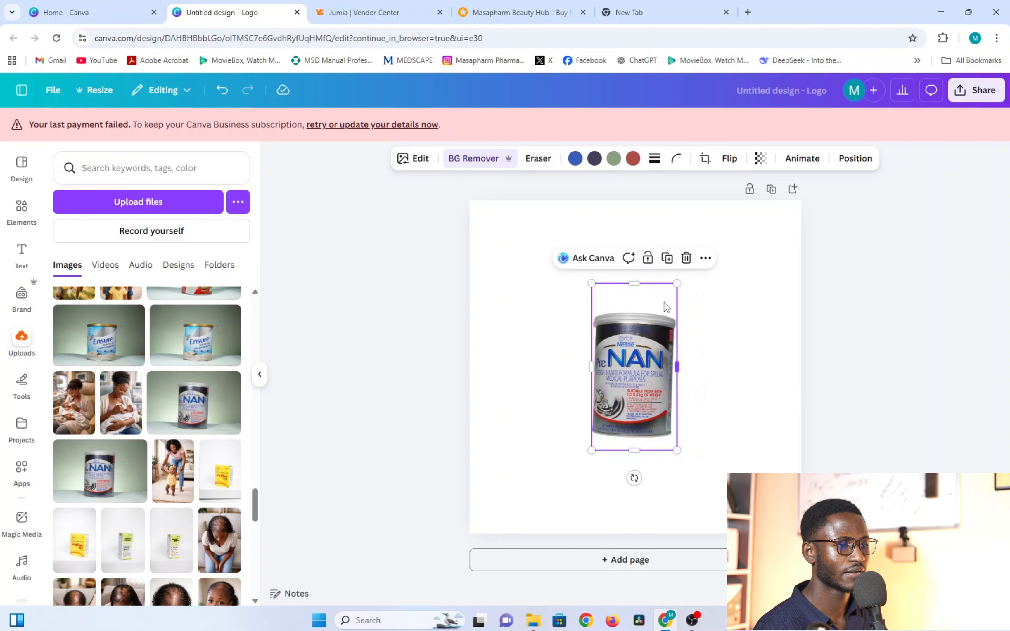
pyautogui.moveTo(634, 293)
pyautogui.mouseDown()
pyautogui.moveTo(635, 316)
pyautogui.moveTo(635, 307)
pyautogui.mouseUp()
pyautogui.moveTo(634, 450); pyautogui.dragTo(633, 443)
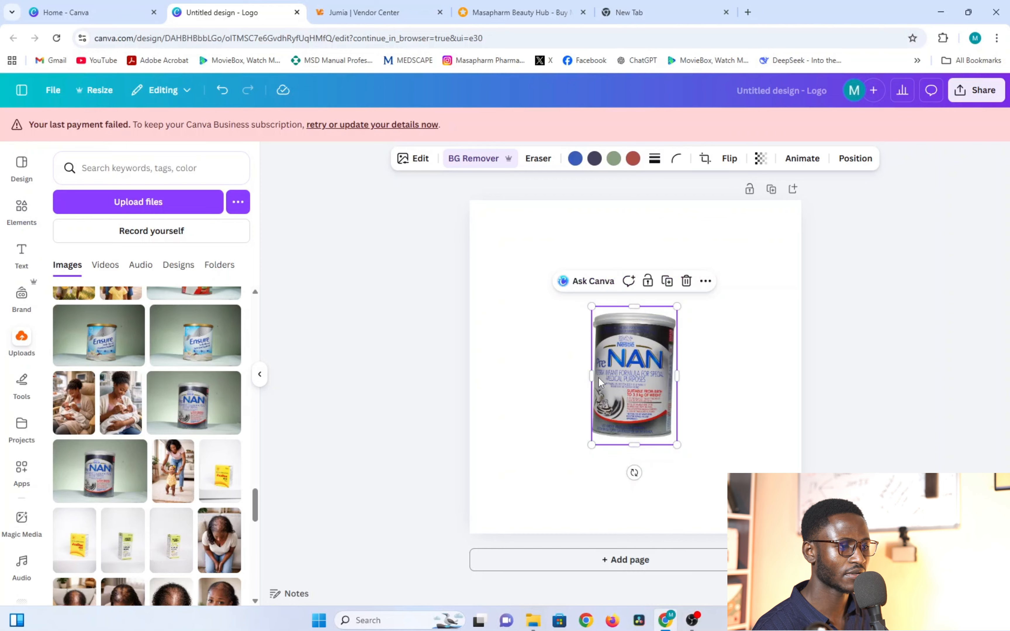
pyautogui.moveTo(588, 380); pyautogui.dragTo(583, 381)
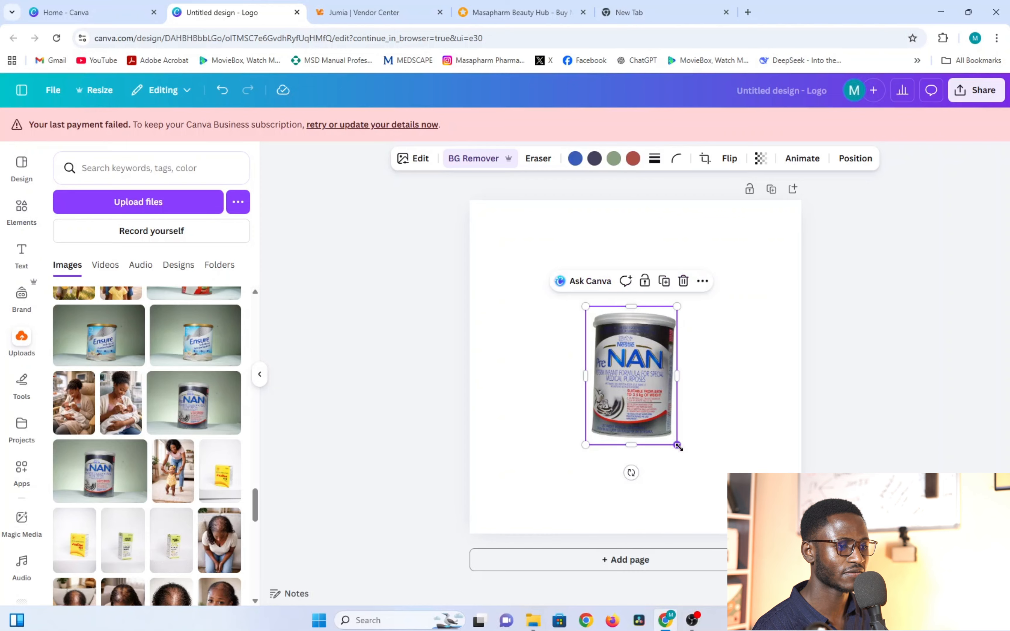
# Step: Enlarge the tin image to nearly fill the page height, rotate it slightly to stand upright, and centre it on the page
pyautogui.moveTo(677, 445); pyautogui.dragTo(746, 549)
pyautogui.moveTo(703, 470); pyautogui.dragTo(677, 418)
pyautogui.moveTo(720, 496); pyautogui.dragTo(744, 530)
pyautogui.moveTo(667, 389); pyautogui.dragTo(656, 365)
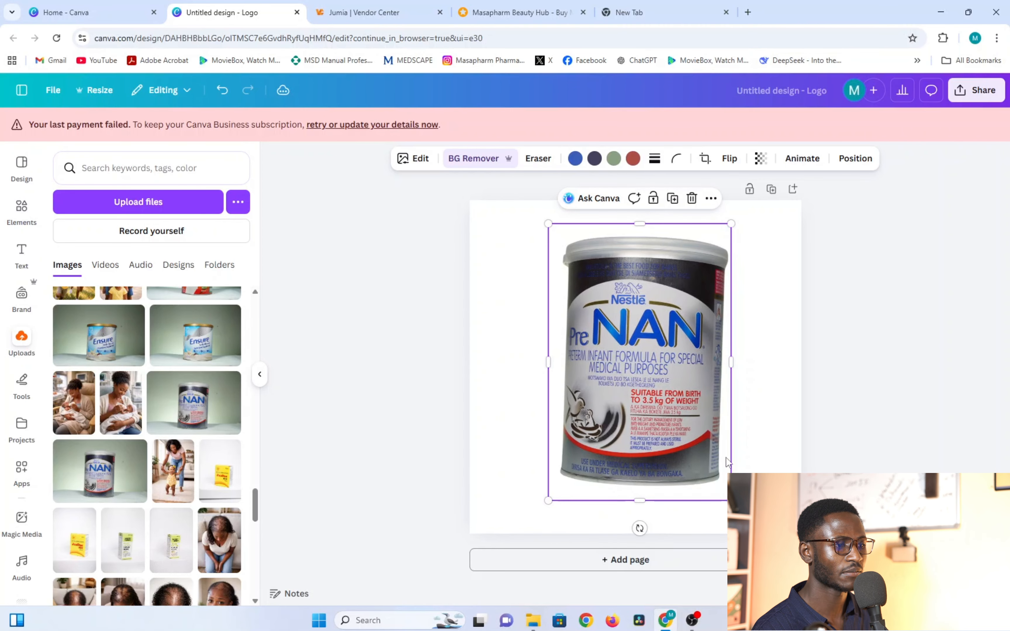
pyautogui.moveTo(641, 528); pyautogui.dragTo(648, 526)
pyautogui.moveTo(737, 497); pyautogui.dragTo(758, 528)
pyautogui.moveTo(683, 423); pyautogui.dragTo(649, 405)
pyautogui.moveTo(726, 509); pyautogui.dragTo(740, 527)
pyautogui.moveTo(568, 332); pyautogui.dragTo(579, 333)
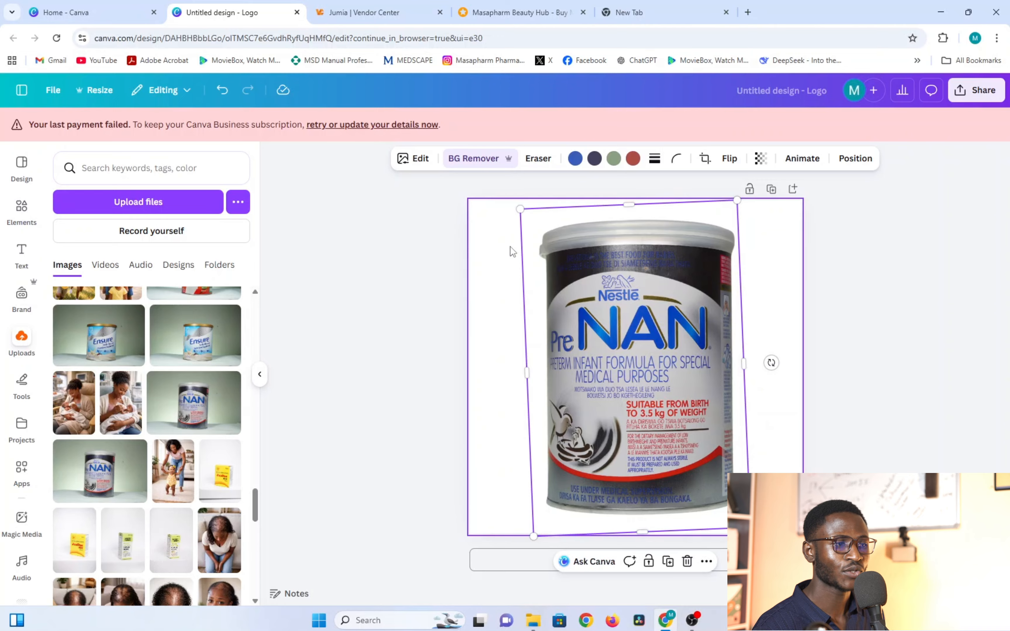
# Step: Apply the automatic image adjustment to the whole Pre NAN tin image
pyautogui.click(413, 161)
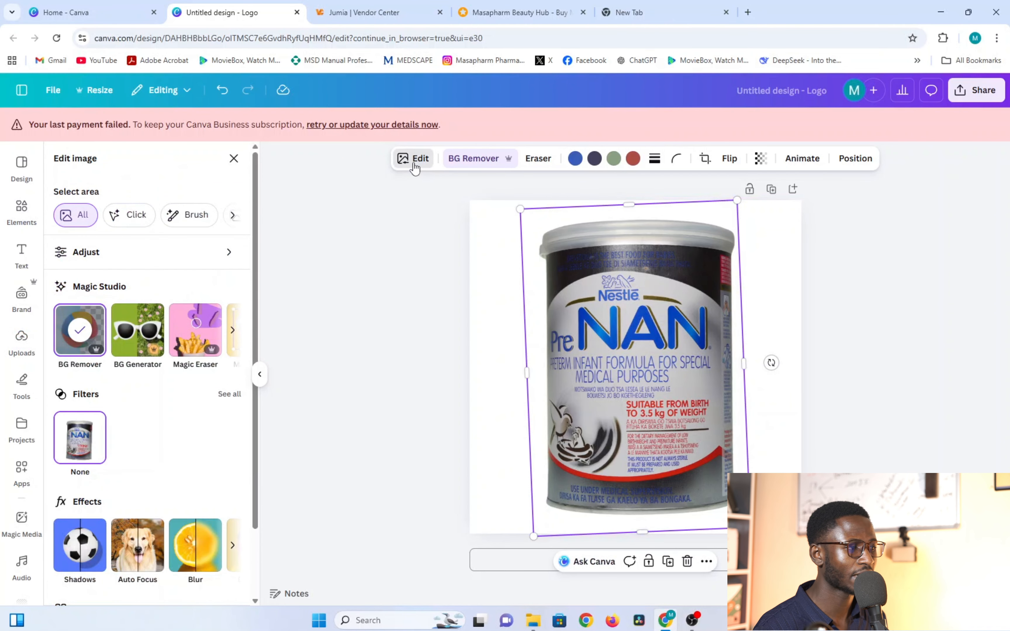
pyautogui.click(137, 253)
pyautogui.click(166, 241)
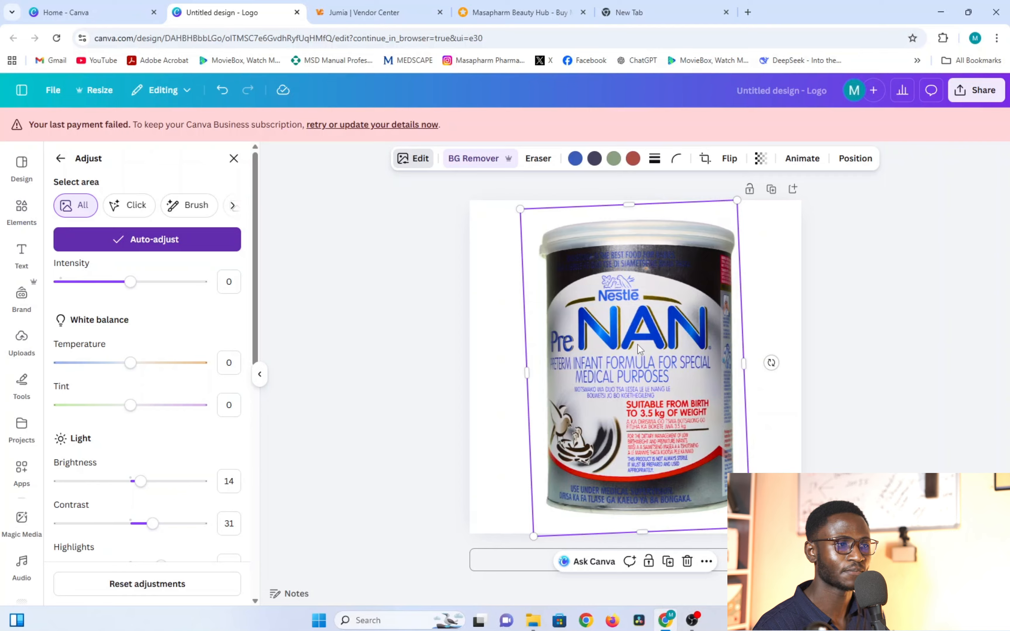
# Step: Trim the upper and lower edges of the tin image to a frame of about 1,309 × 1,821 px
pyautogui.moveTo(627, 208); pyautogui.dragTo(626, 214)
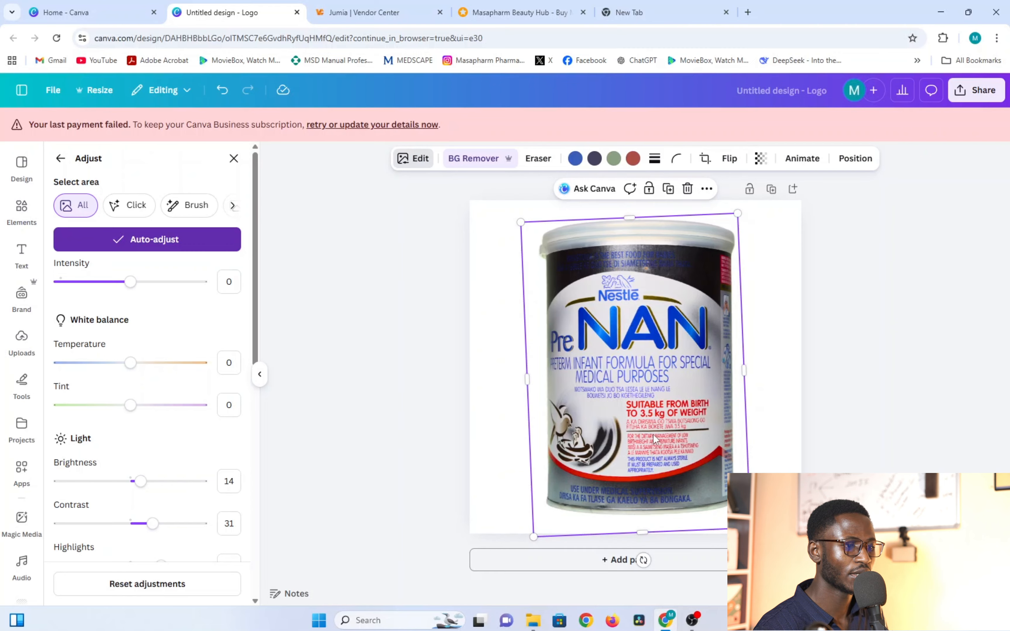
pyautogui.moveTo(637, 531); pyautogui.dragTo(641, 523)
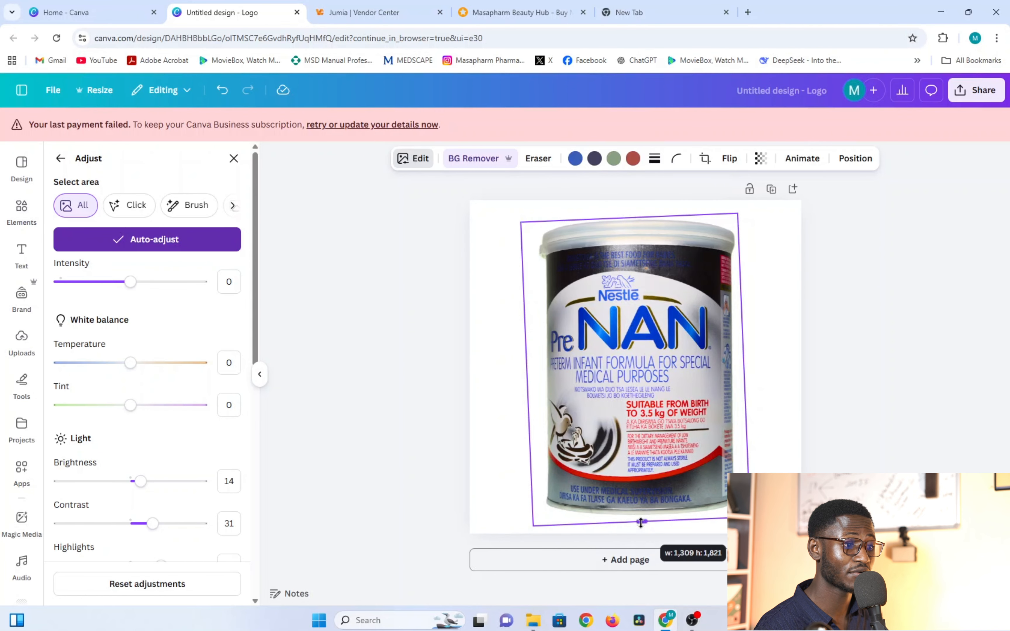
pyautogui.click(713, 496)
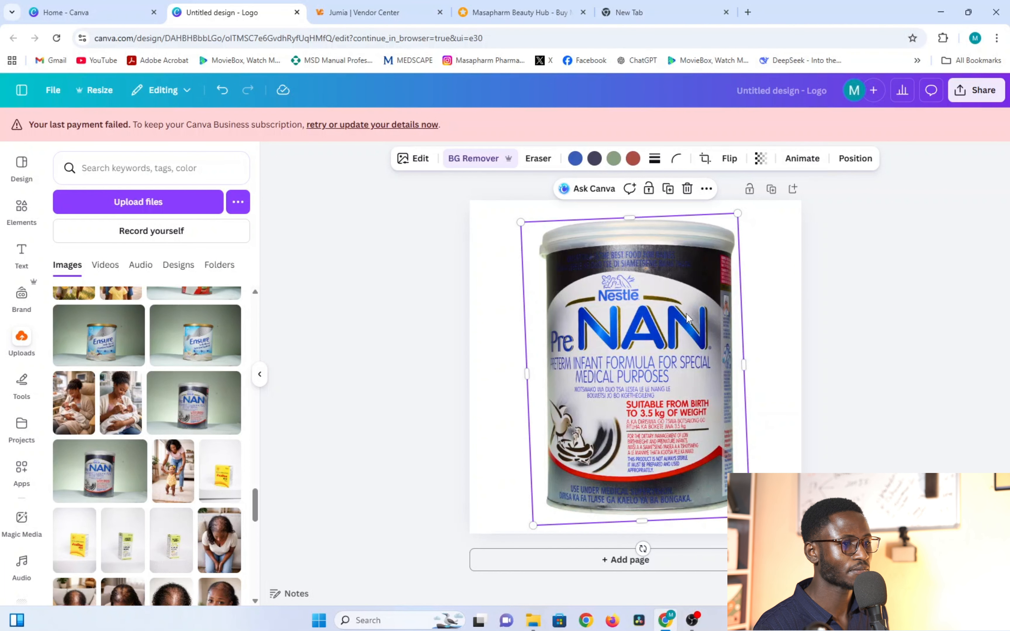
# Step: Download the finished design as a PNG at 2000 × 2000 px
pyautogui.click(977, 90)
pyautogui.click(791, 337)
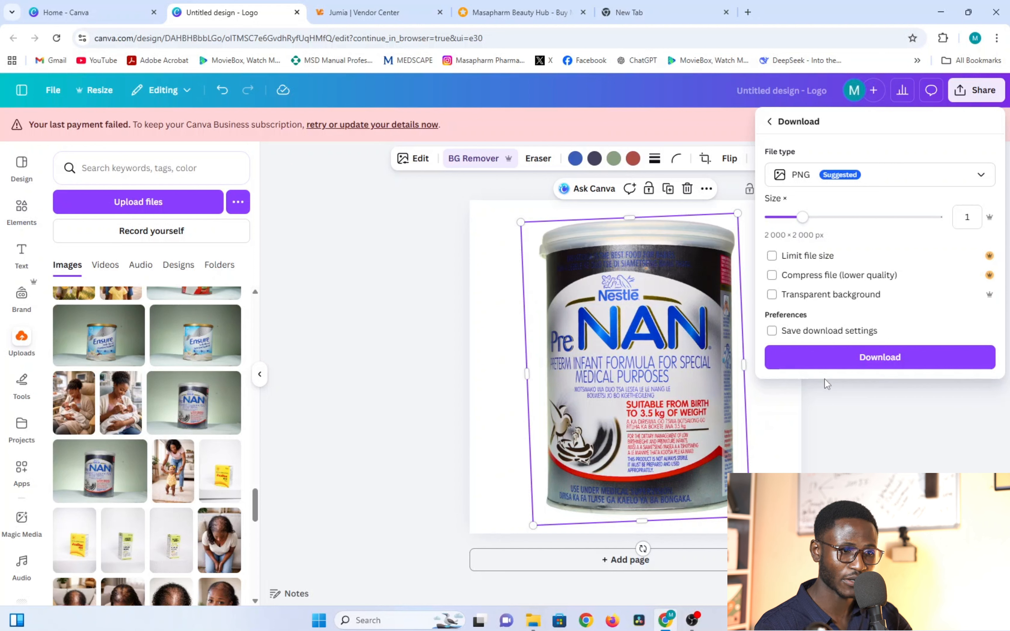
pyautogui.click(879, 358)
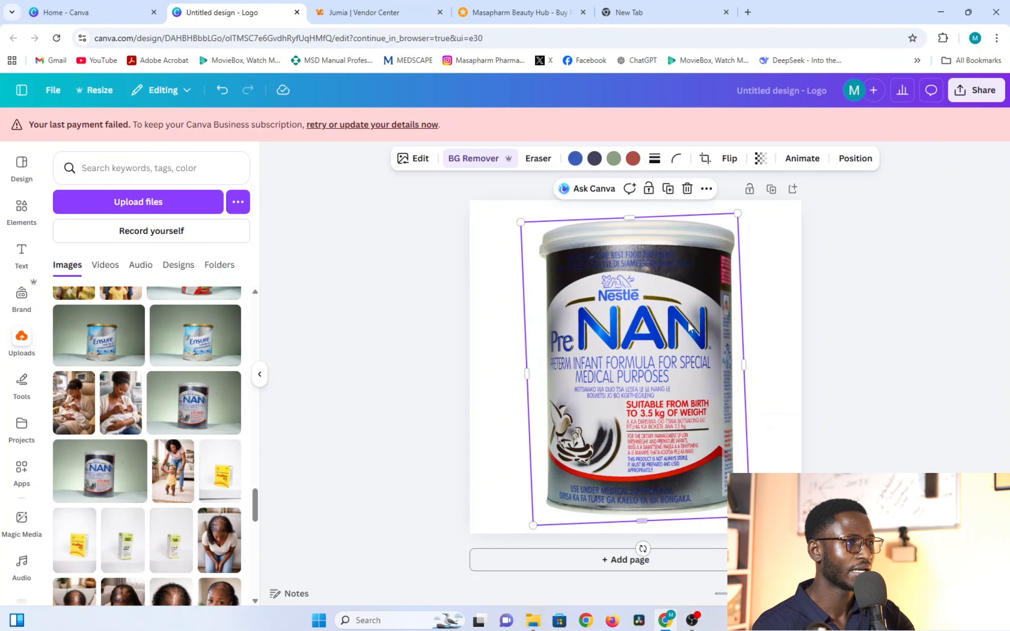
# Step: Switch to the Jumia Vendor Center, check the downloaded image's file size while browsing for a main image, and cancel without choosing it
pyautogui.click(362, 17)
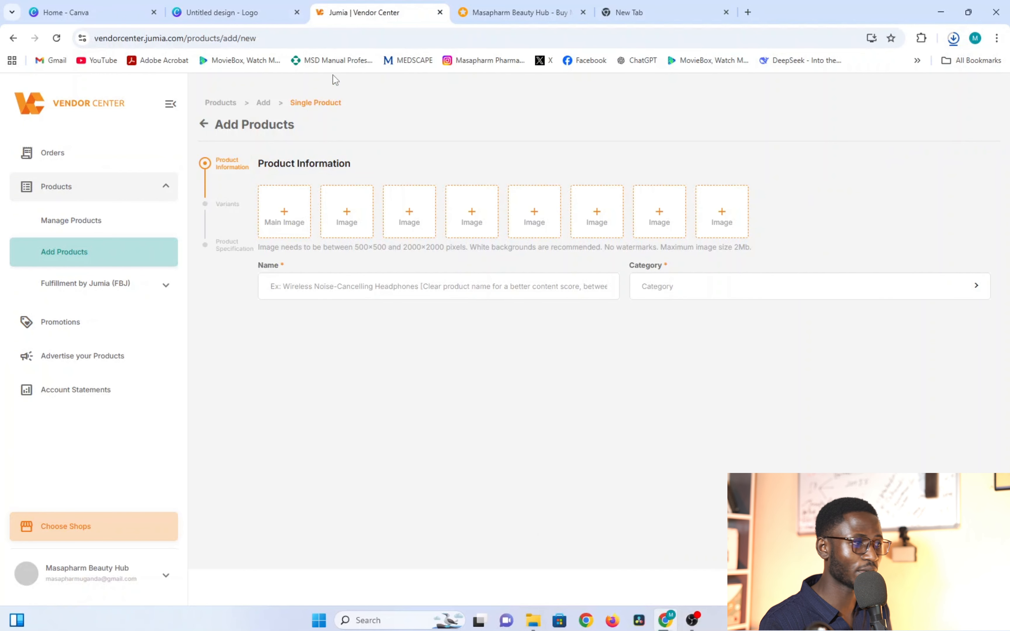
pyautogui.click(285, 209)
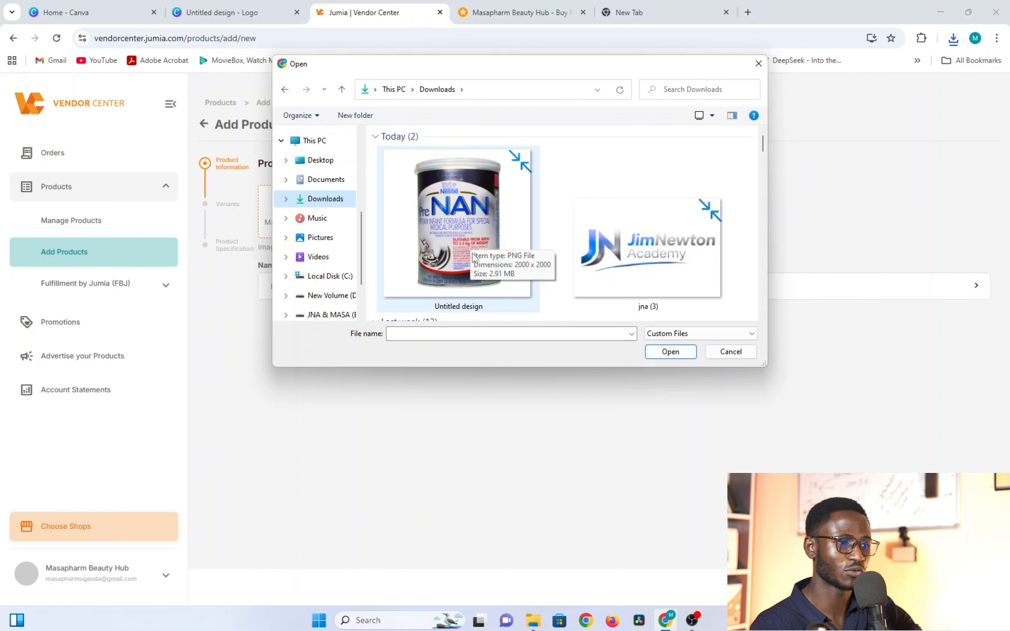
pyautogui.click(727, 351)
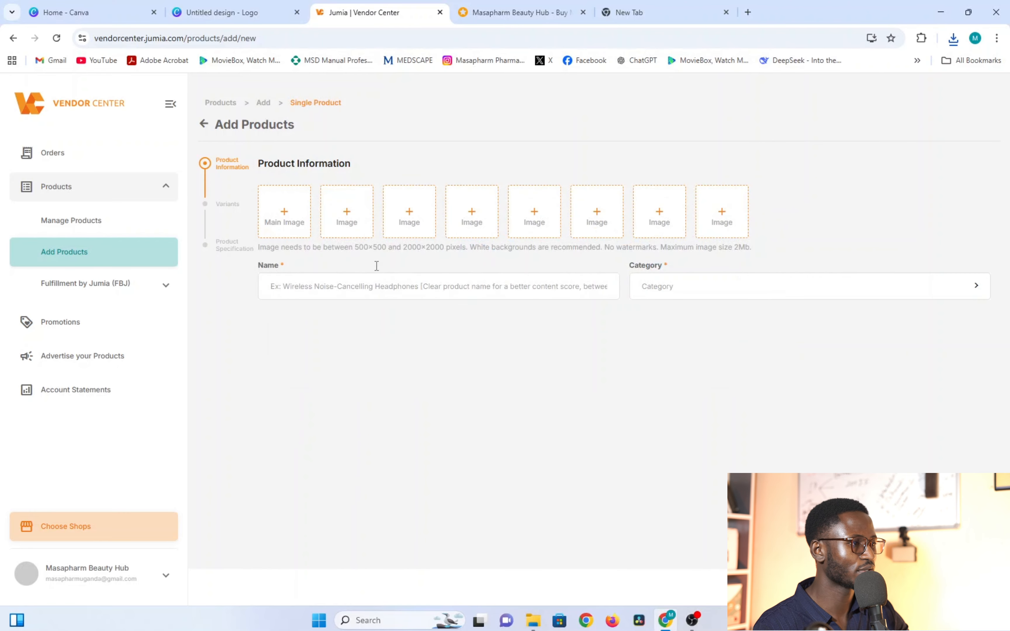
# Step: Upload the Untitled design file from the MASAPHARM PROFILE jumia photos folder on drive E as the product's main image
pyautogui.click(283, 218)
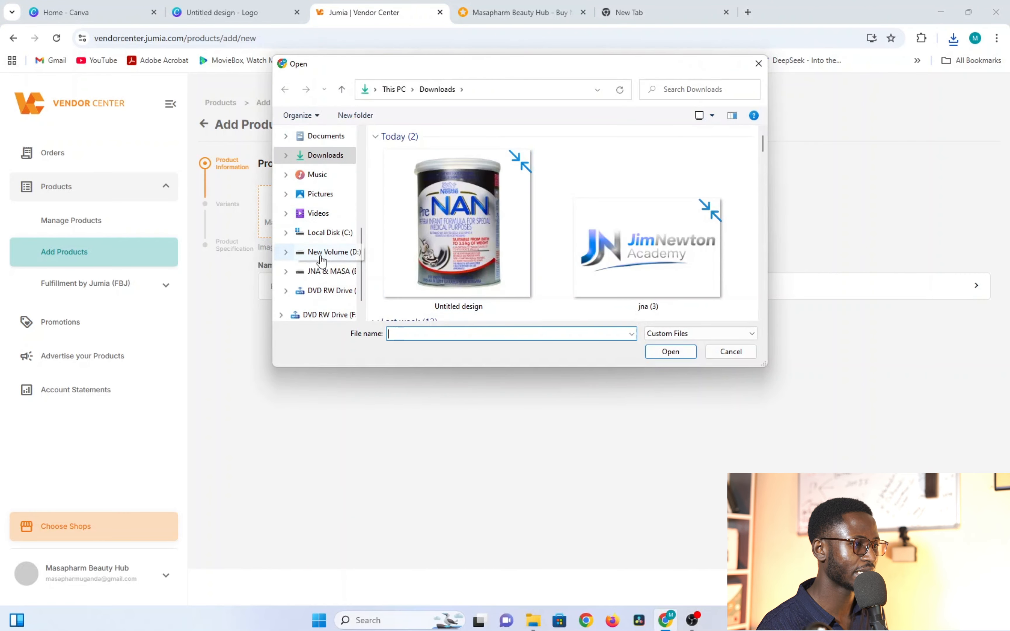
pyautogui.click(335, 273)
pyautogui.click(431, 188)
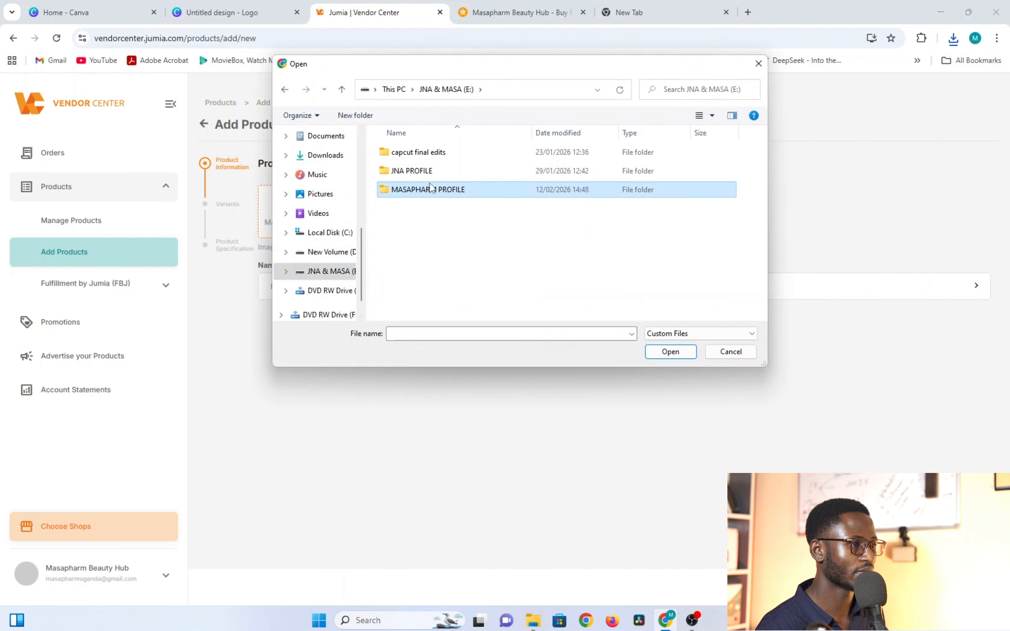
pyautogui.doubleClick(434, 190)
pyautogui.doubleClick(434, 152)
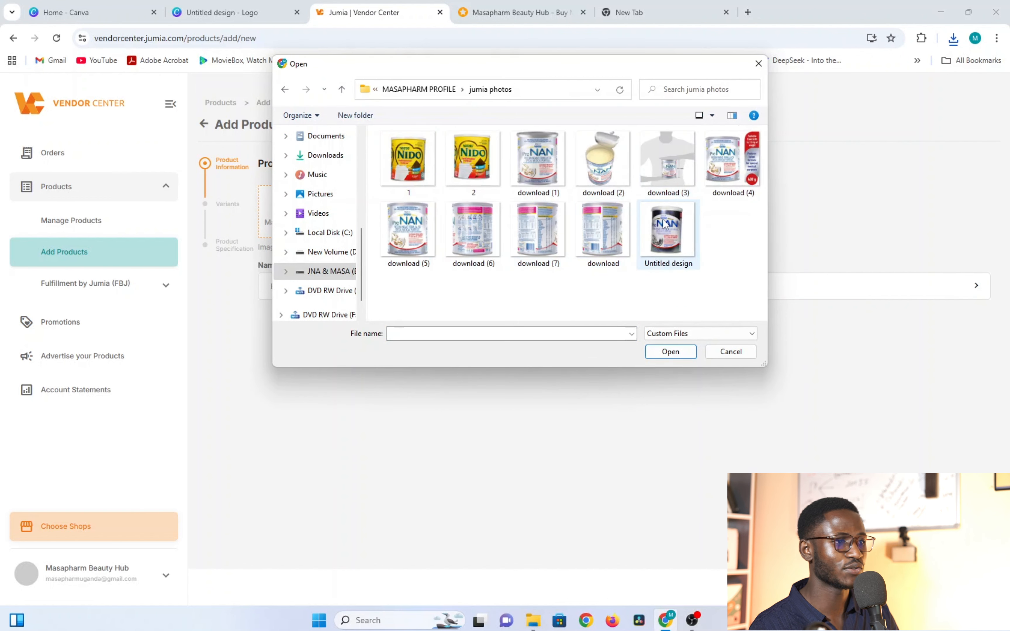
pyautogui.click(669, 237)
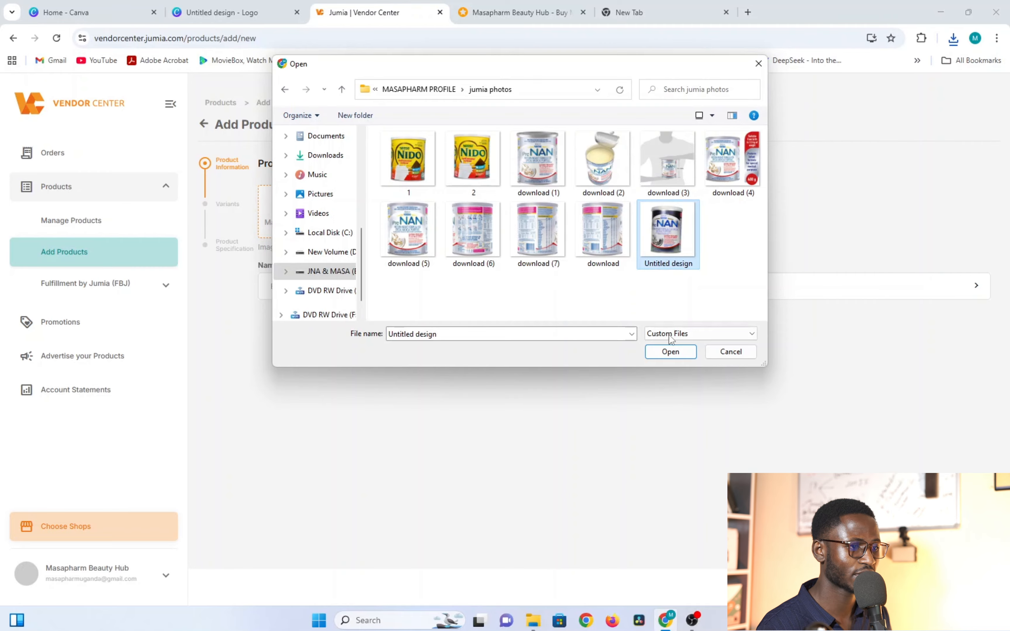
pyautogui.click(670, 352)
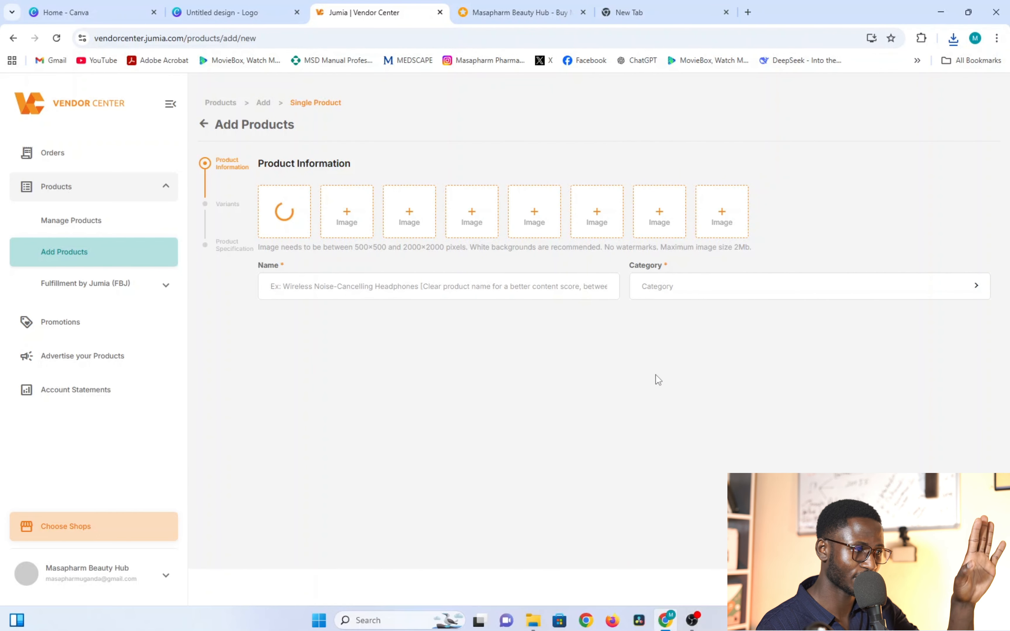
# Step: Add download (4) as the second product image and download (2) as the third
pyautogui.click(353, 211)
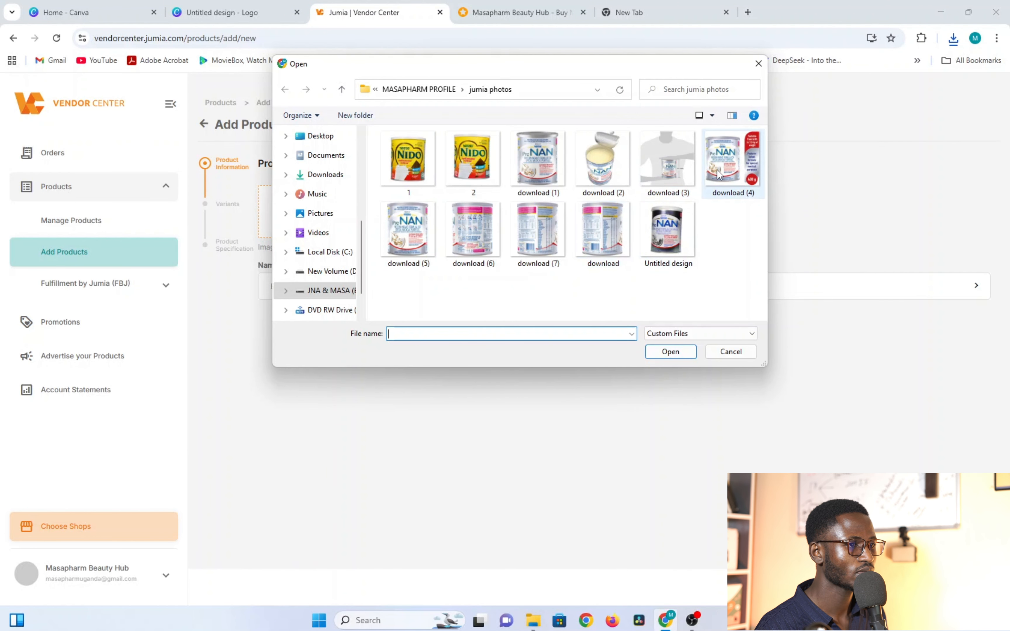
pyautogui.click(716, 166)
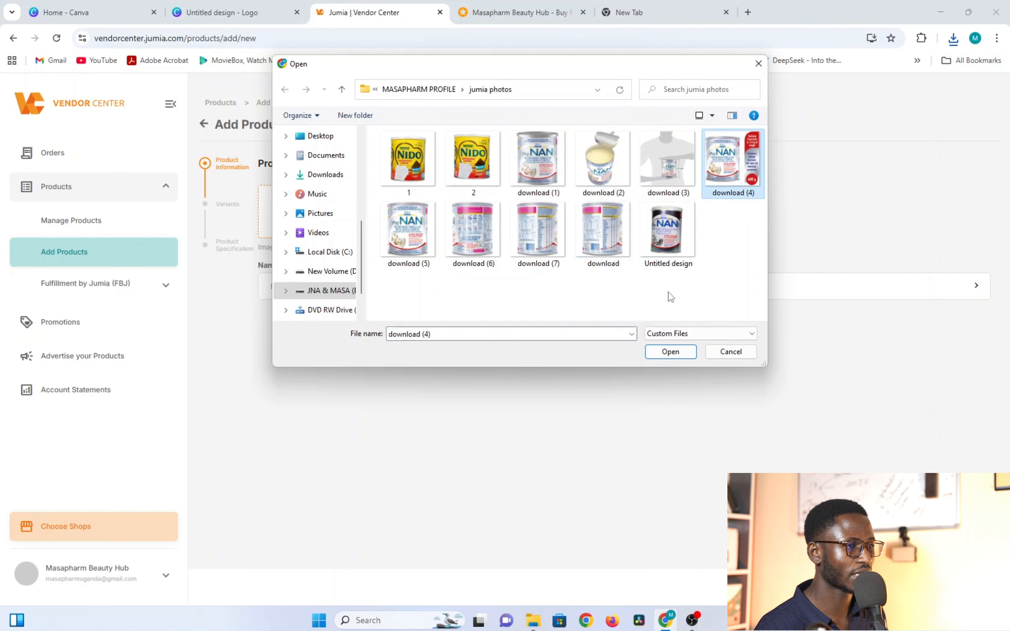
pyautogui.click(668, 354)
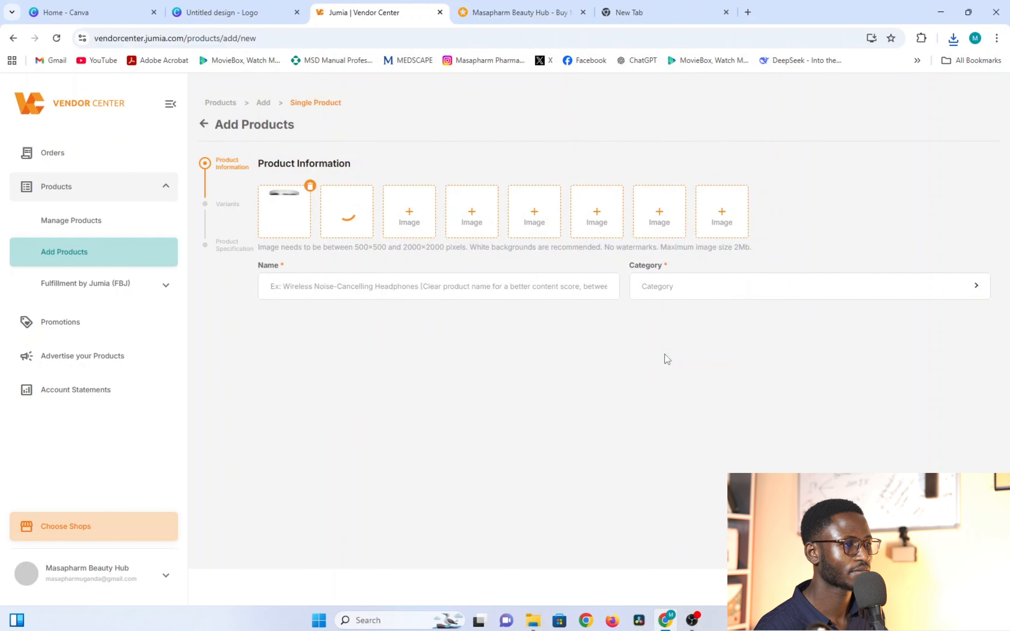
pyautogui.click(408, 215)
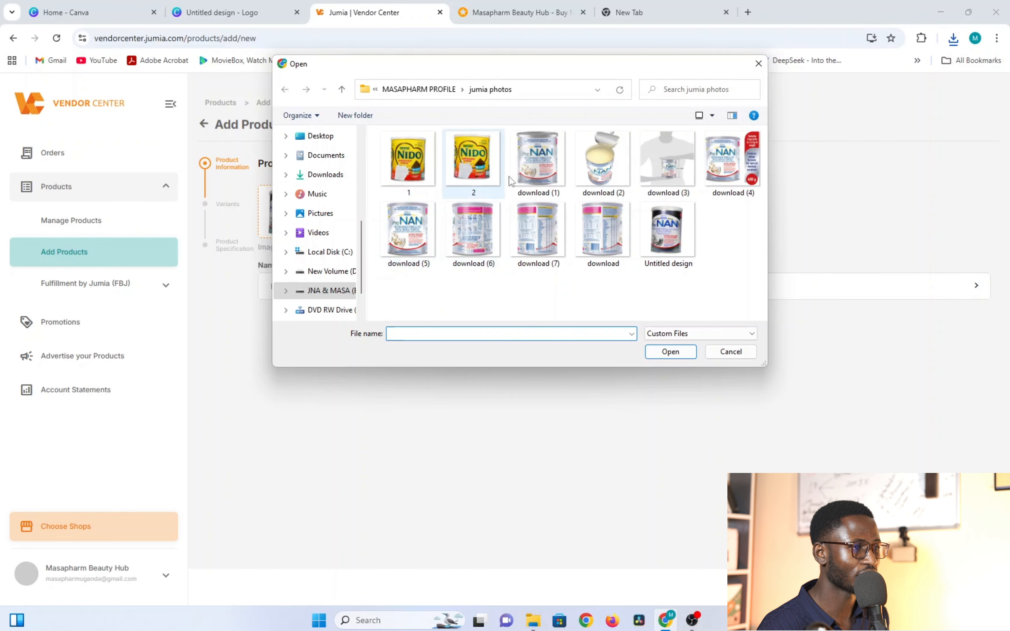
pyautogui.click(600, 161)
pyautogui.click(665, 352)
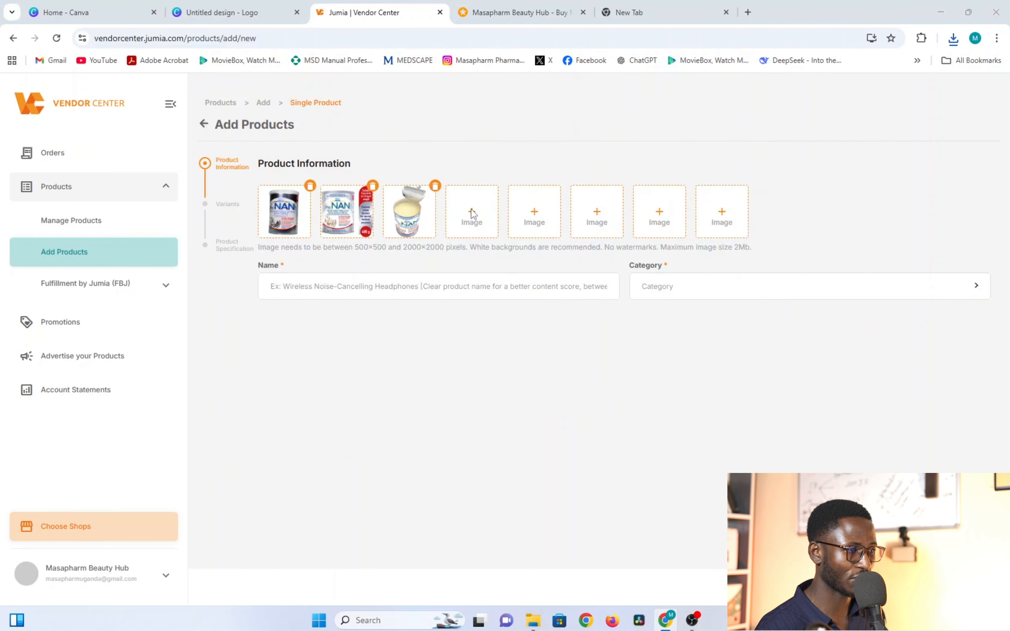
# Step: Add download (3) as the fourth product image and download (6) as the fifth
pyautogui.click(472, 213)
pyautogui.click(668, 163)
pyautogui.click(670, 352)
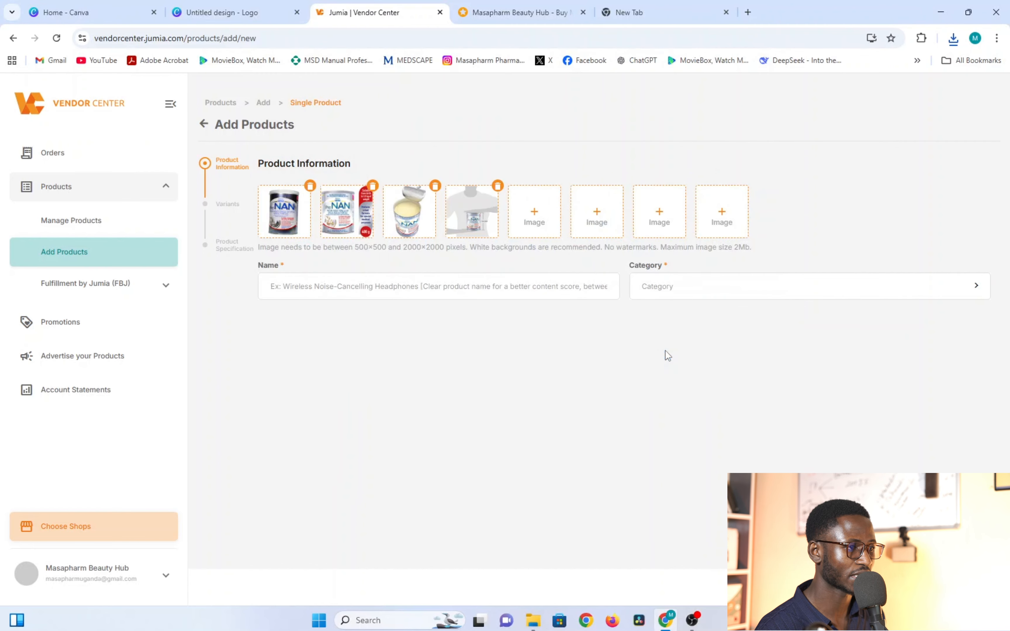
pyautogui.click(542, 213)
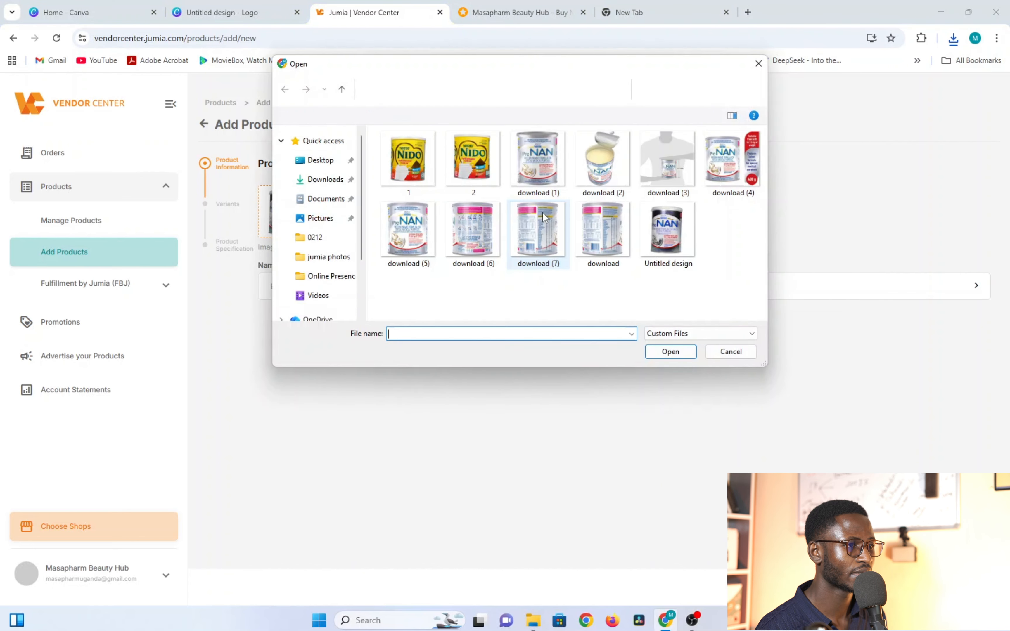
pyautogui.click(467, 230)
pyautogui.click(665, 351)
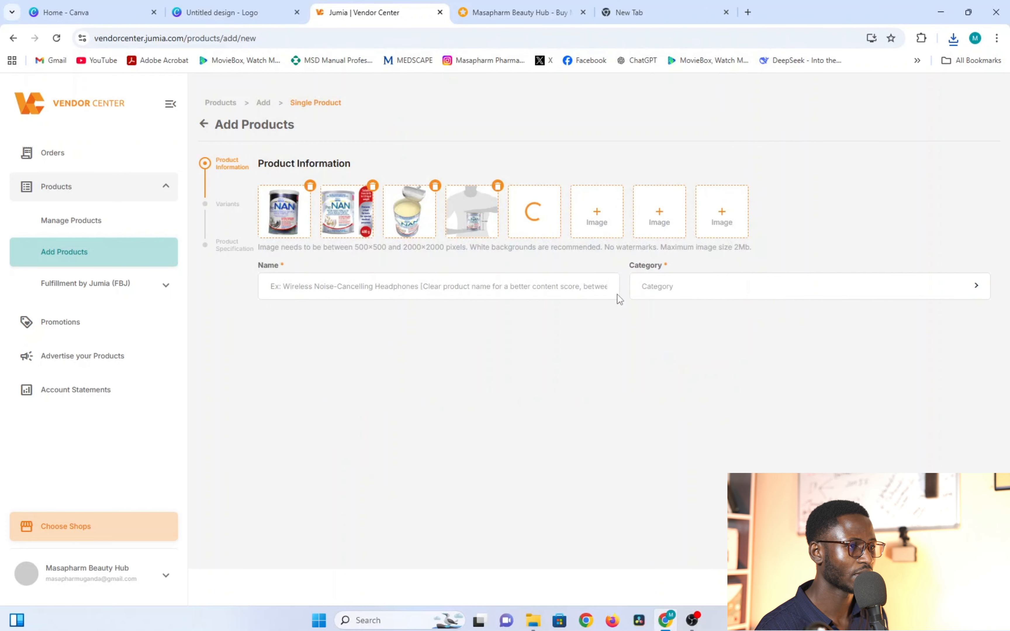
# Step: Add download (7) as the sixth product image and download (1) as the seventh
pyautogui.click(597, 218)
pyautogui.click(535, 225)
pyautogui.click(672, 350)
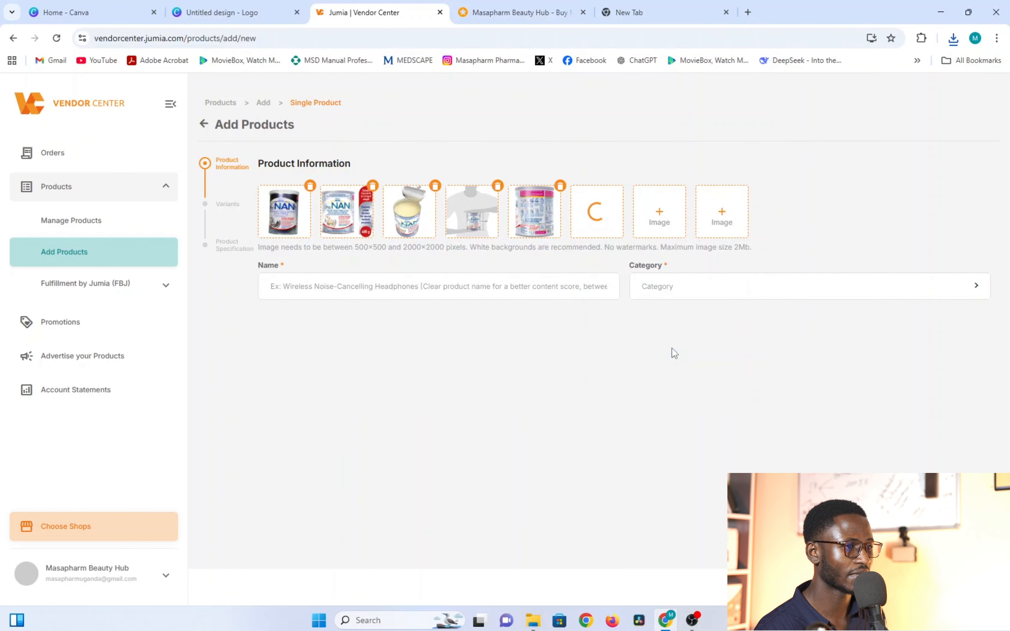
pyautogui.click(661, 213)
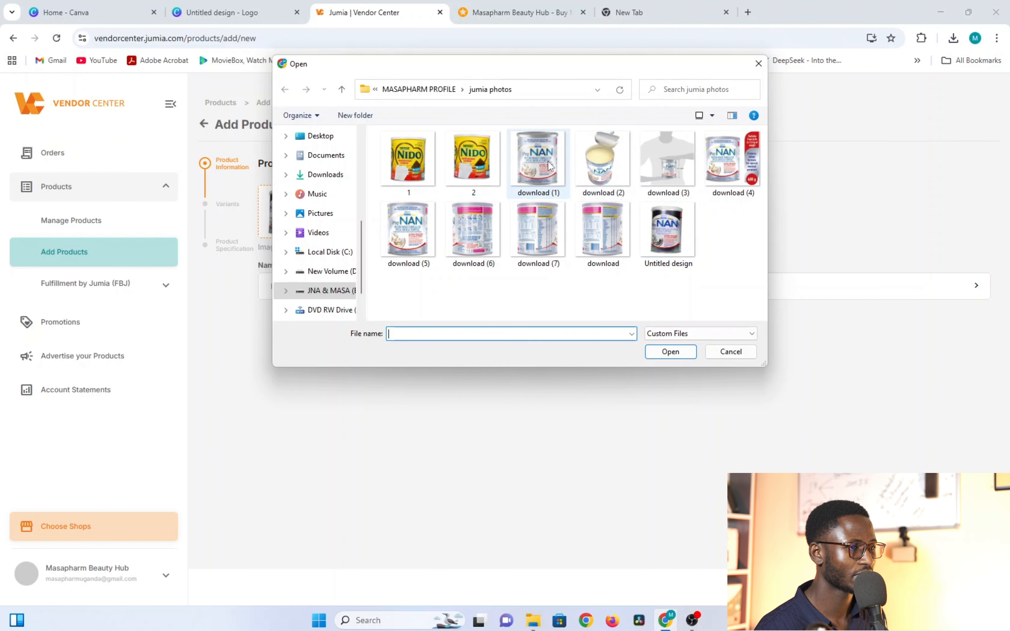
pyautogui.click(541, 162)
pyautogui.click(680, 353)
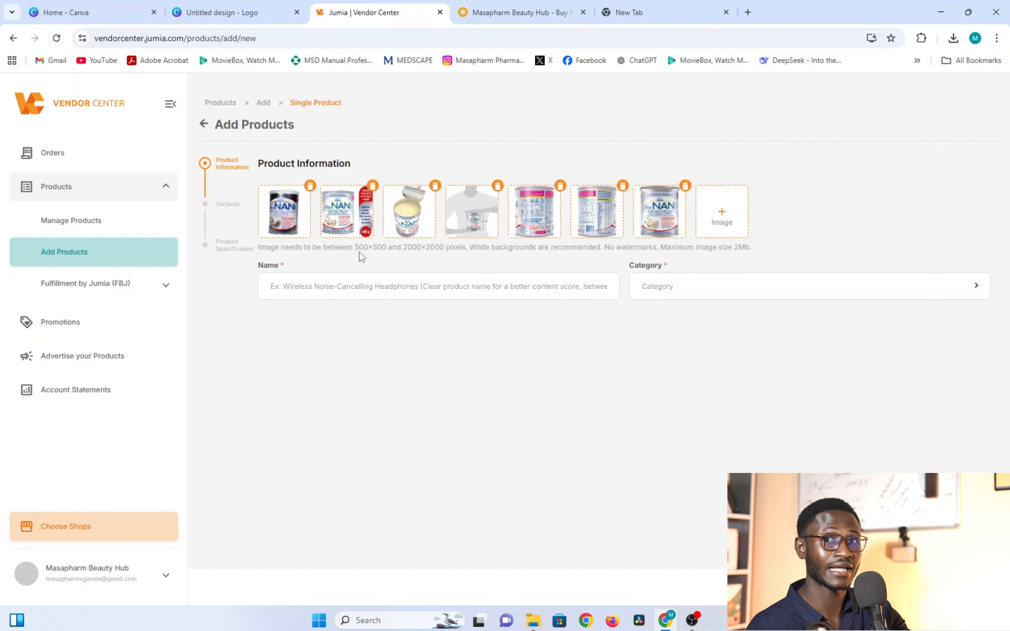
# Step: Enter "Pre NAN Milk formula For Prematures" as the product name
pyautogui.click(370, 277)
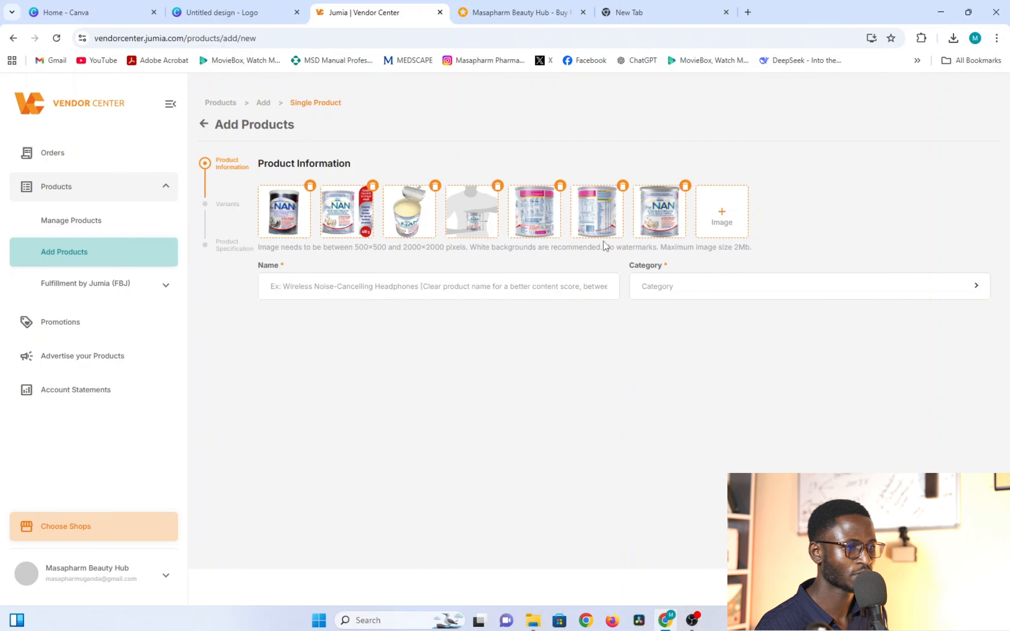
pyautogui.click(300, 288)
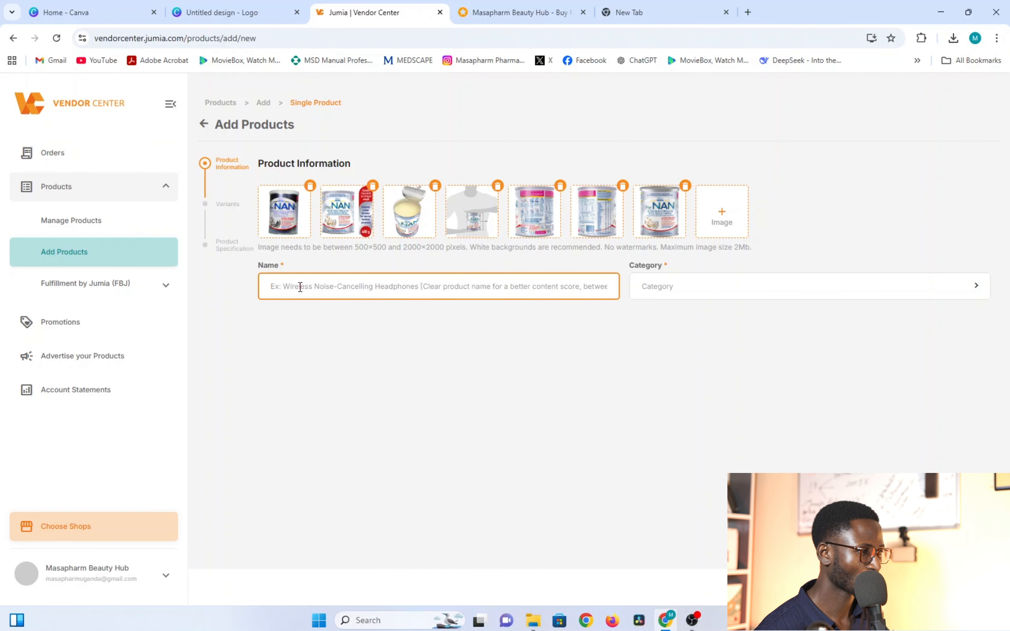
pyautogui.write('P')
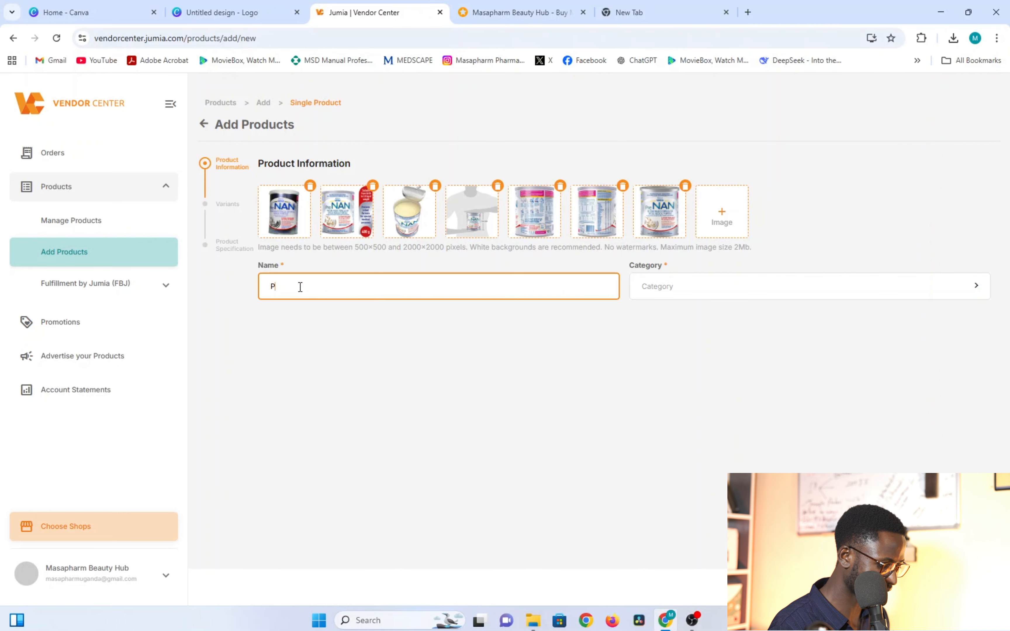
pyautogui.write('re NA')
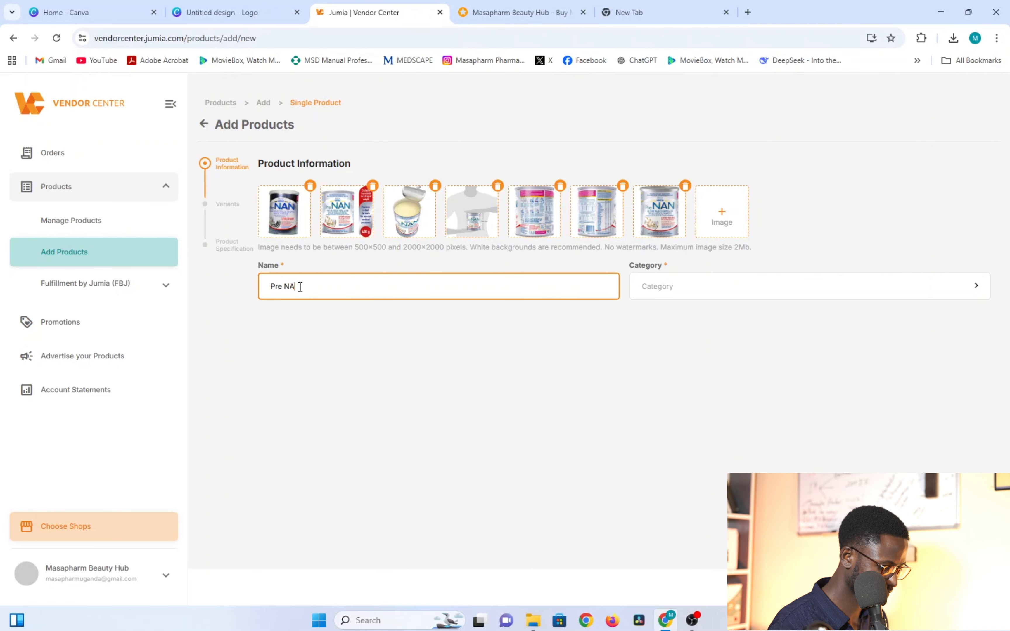
pyautogui.write('N Baby FO')
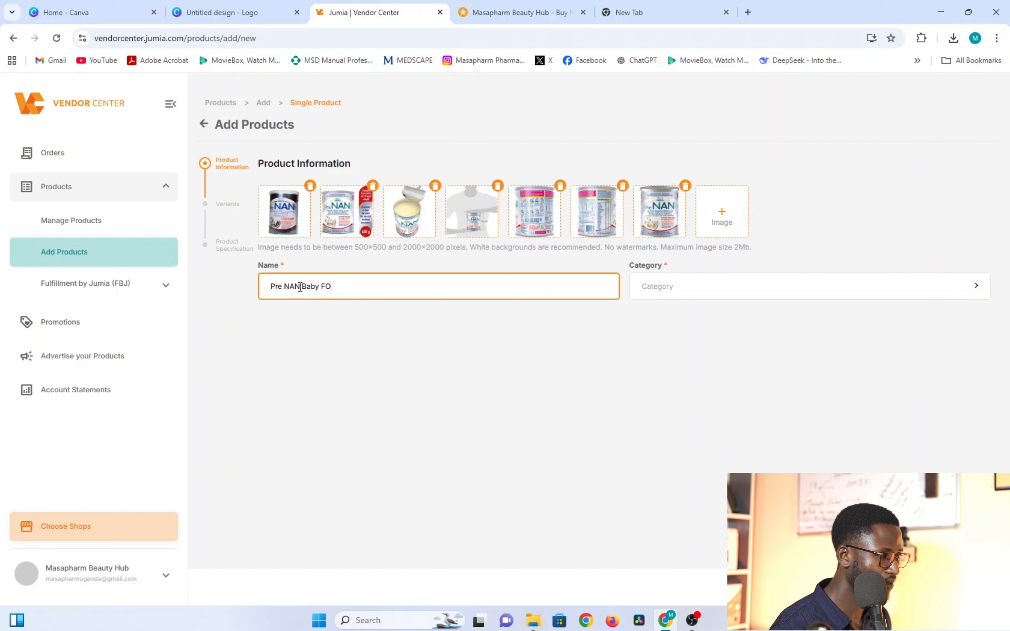
pyautogui.press('BackSpace')
pyautogui.press('BackSpace')
pyautogui.press('BackSpace')
pyautogui.press('BackSpace')
pyautogui.press('BackSpace')
pyautogui.press('BackSpace')
pyautogui.press('BackSpace')
pyautogui.press('BackSpace')
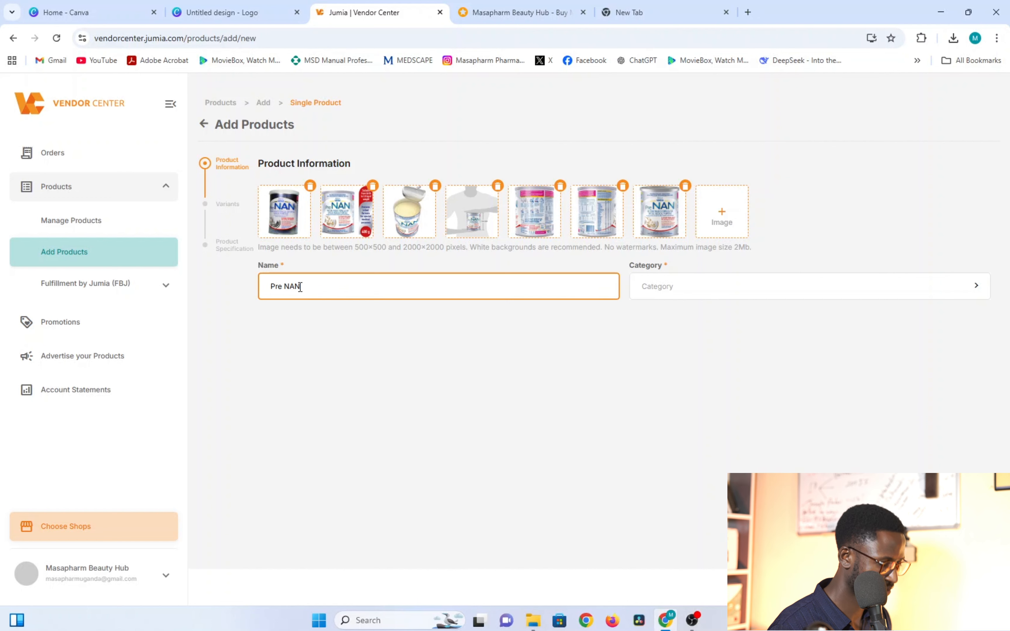
pyautogui.write('Milk')
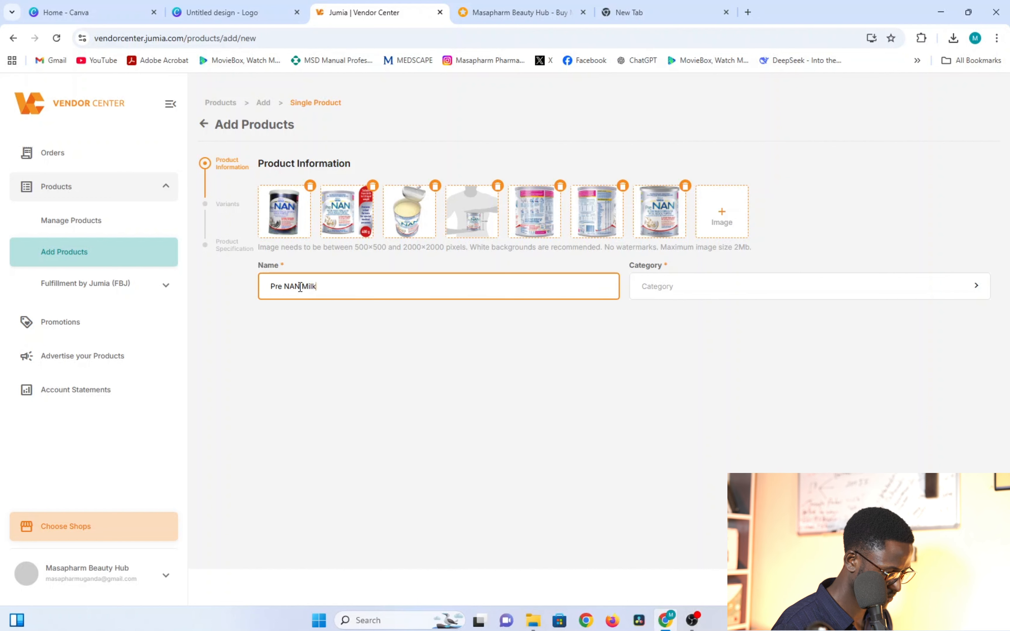
pyautogui.write(' formula')
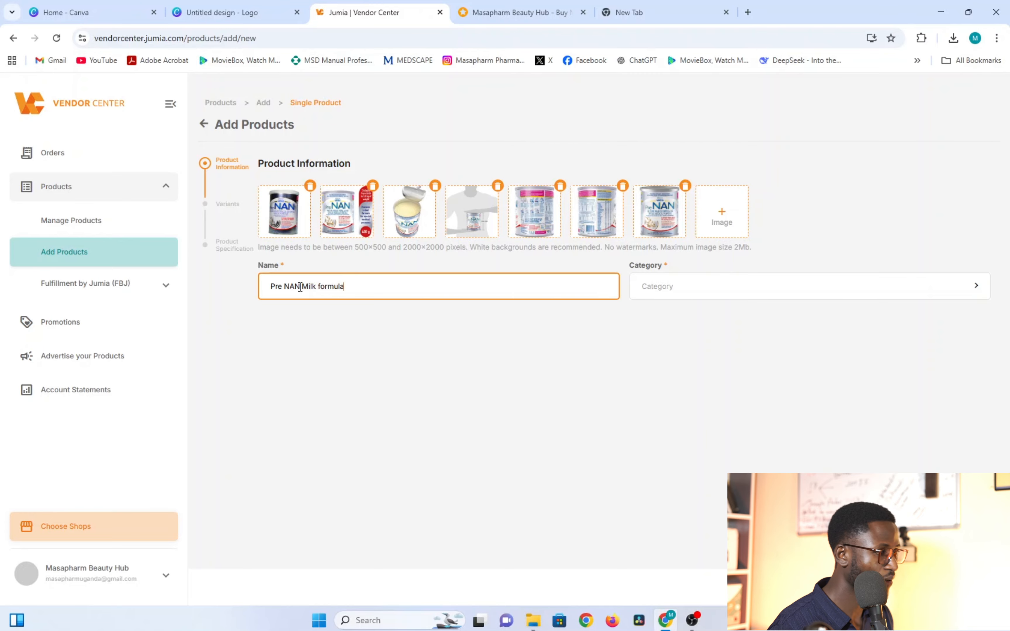
pyautogui.write(' Fo')
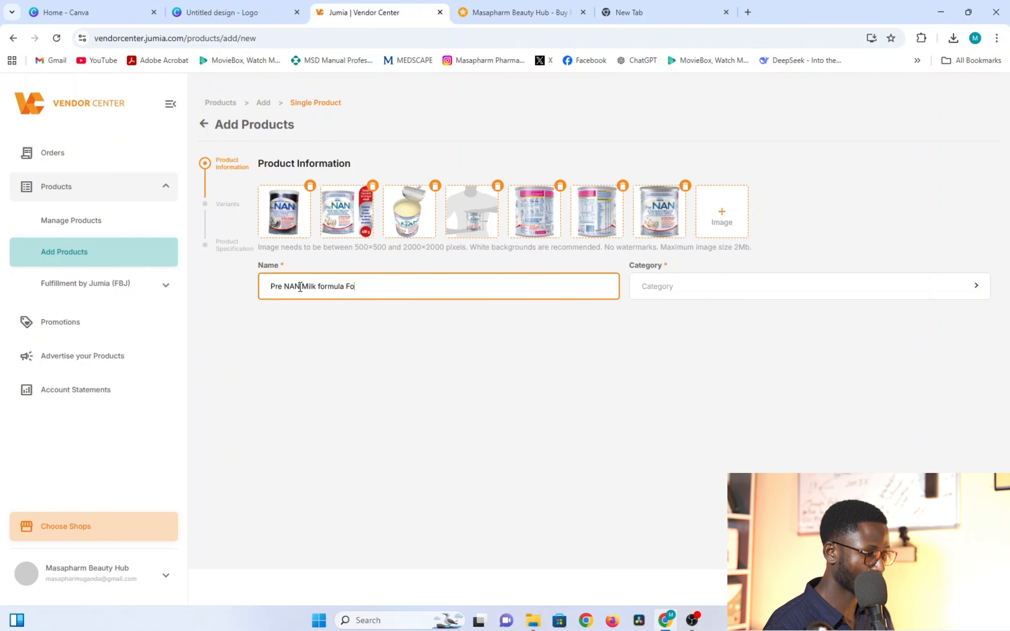
pyautogui.write('r Pre')
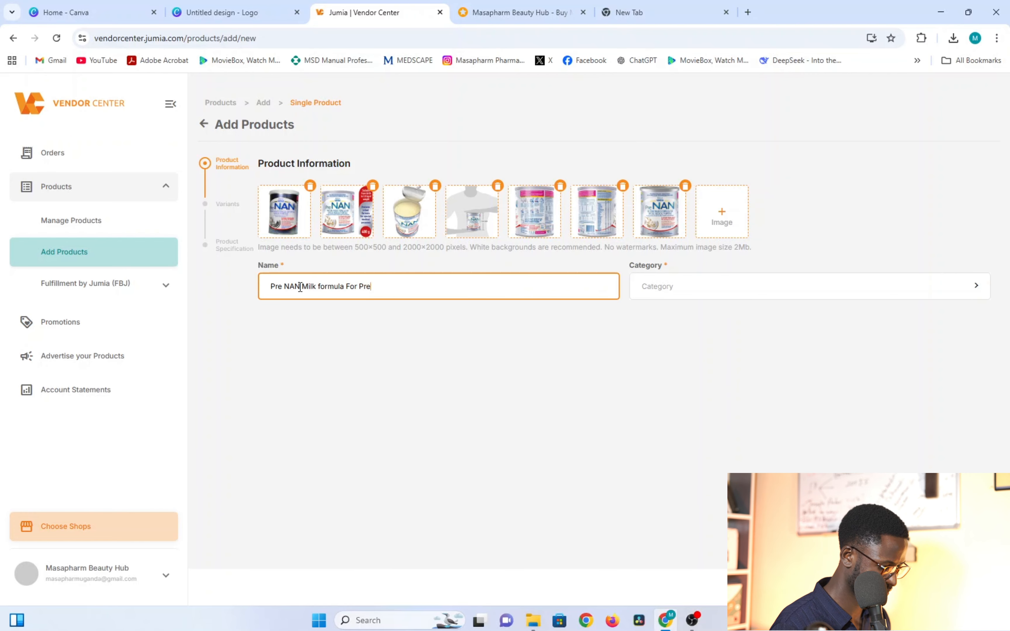
pyautogui.write('matures')
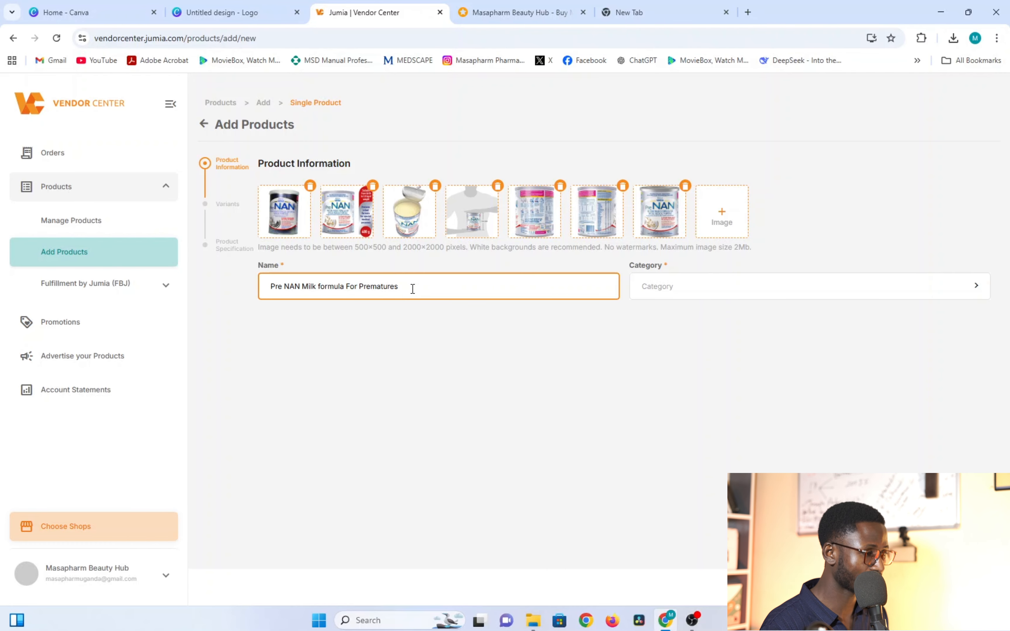
# Step: Extend the product name with "with Low Birth Weight" at its end
pyautogui.write('with Lo')
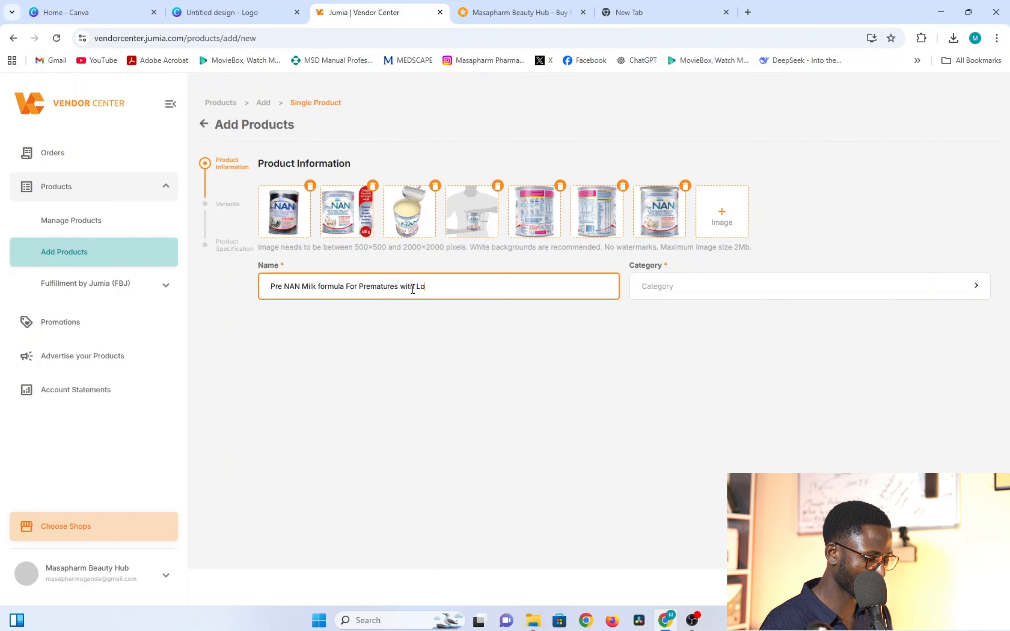
pyautogui.write('w Birth ')
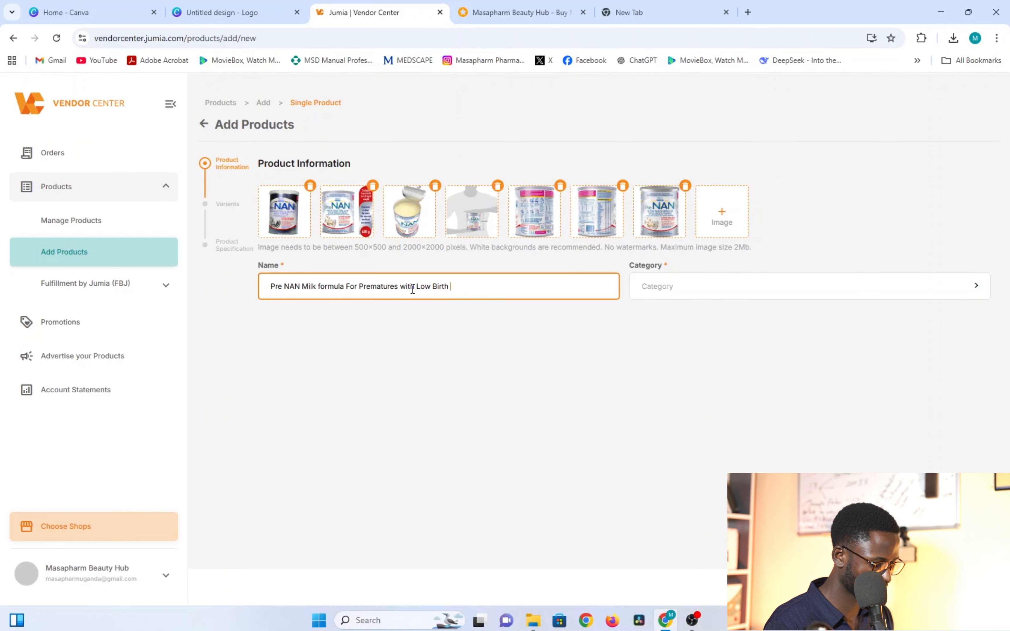
pyautogui.write('Weight')
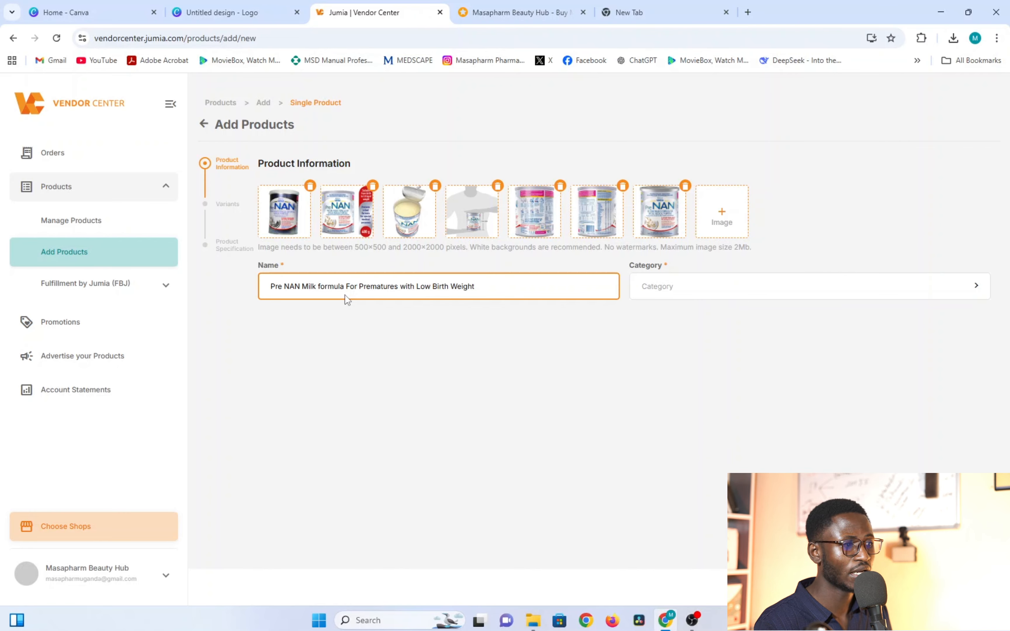
# Step: Set the product's category to Baby Formula from the most used categories
pyautogui.click(668, 283)
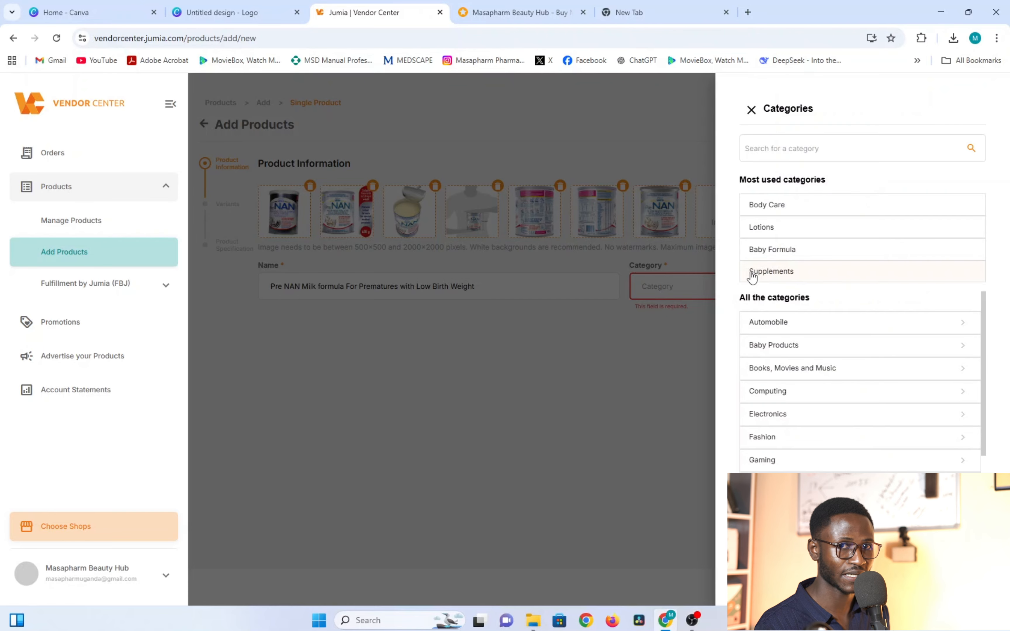
pyautogui.click(783, 143)
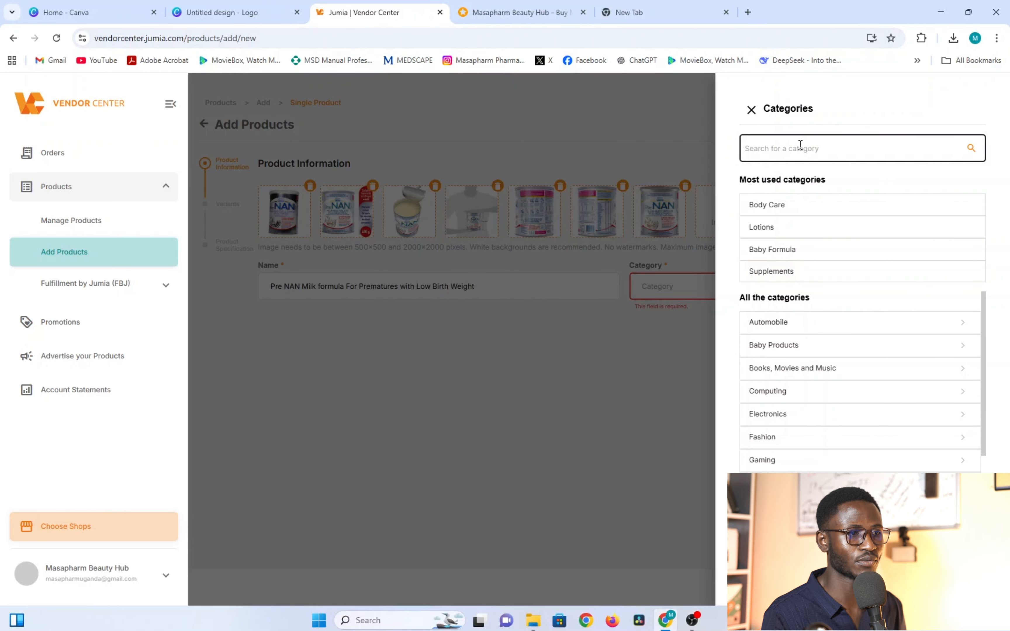
pyautogui.click(789, 251)
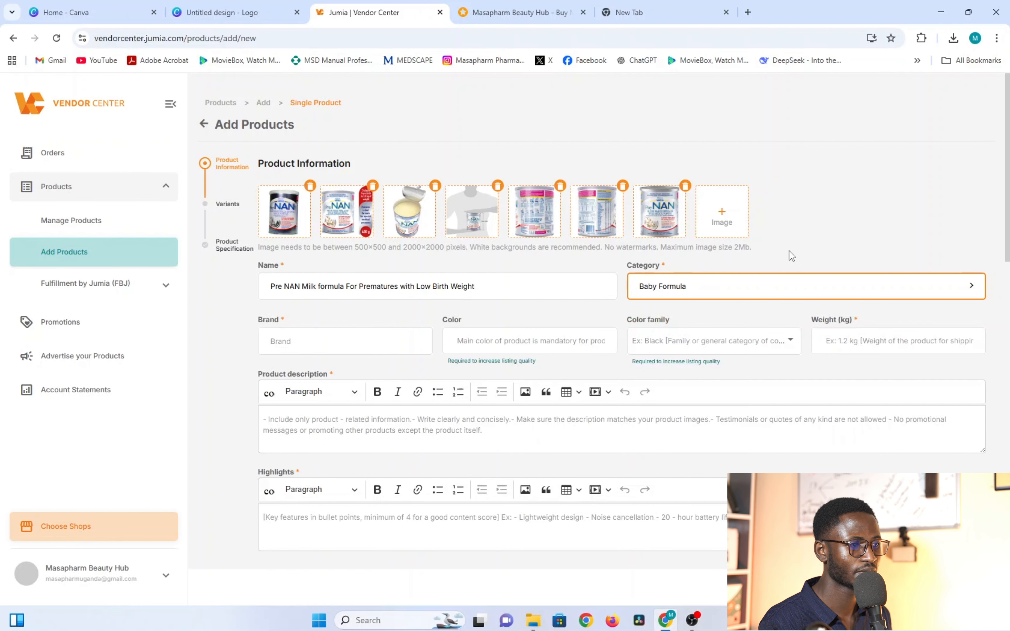
# Step: Set the product's brand to Generic and enter "cream" as its color
pyautogui.click(305, 345)
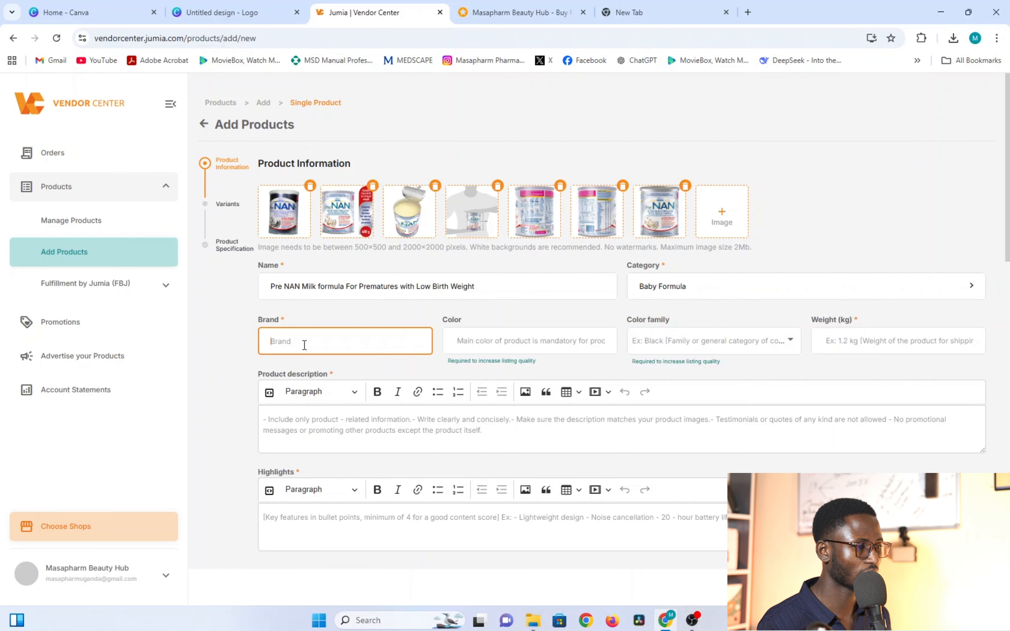
pyautogui.write('generic')
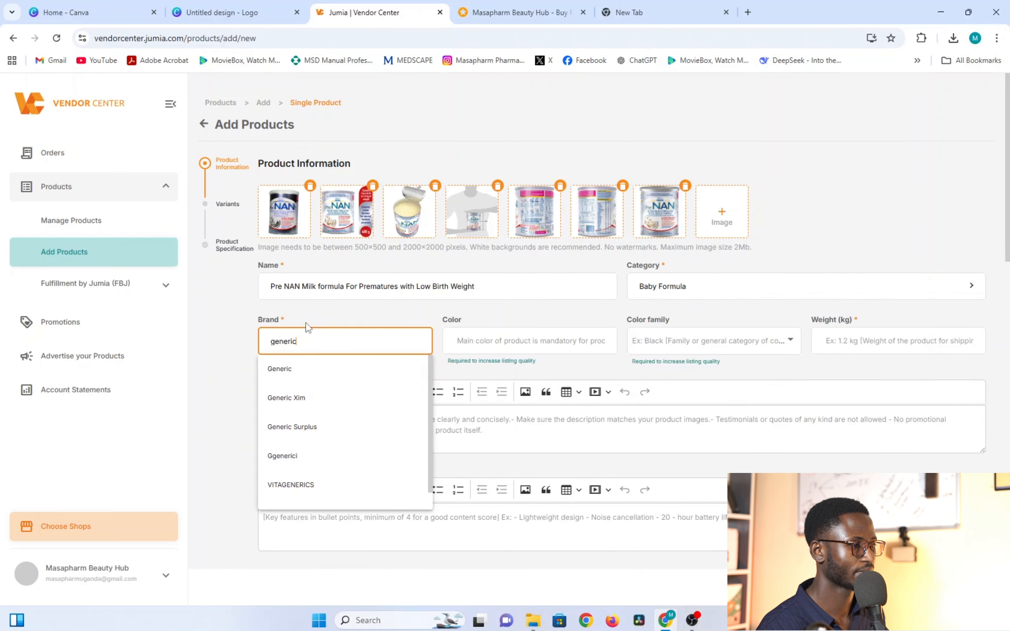
pyautogui.click(280, 368)
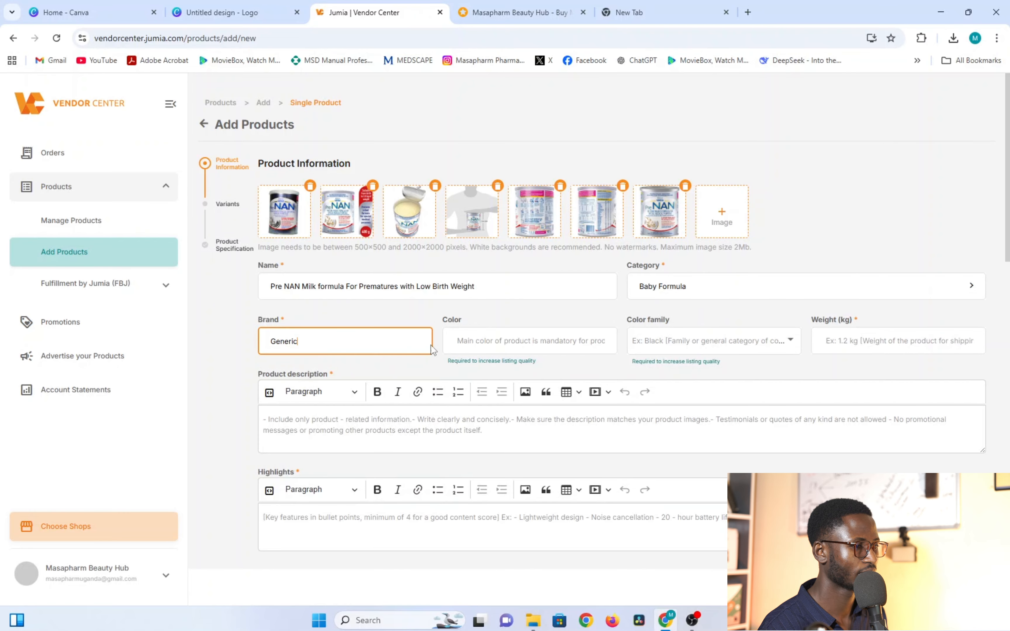
pyautogui.click(495, 338)
pyautogui.write('cream')
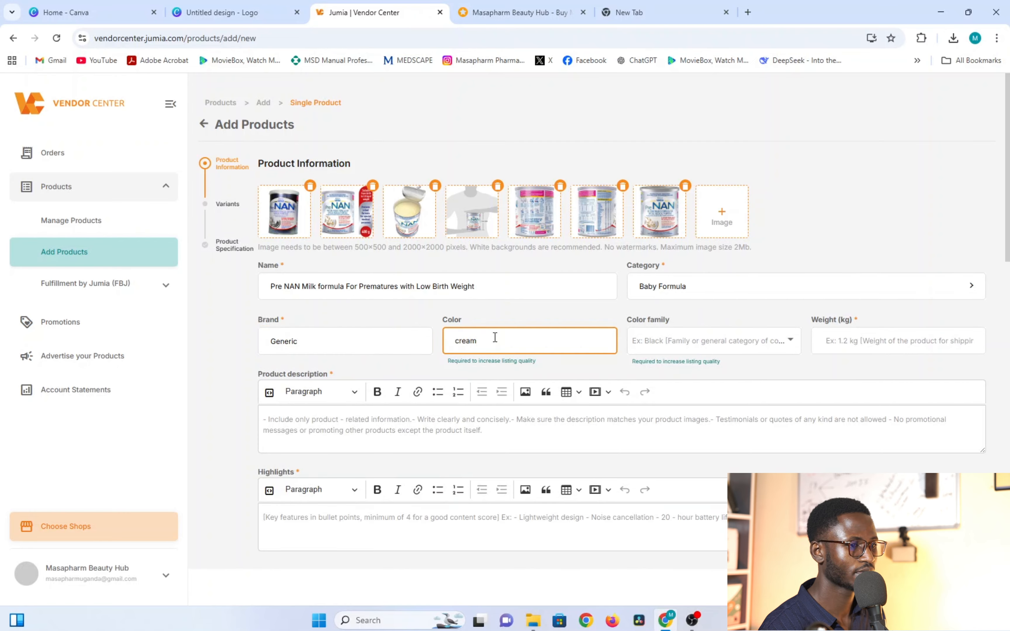
# Step: Choose White as the color family and enter 0.4kg as the product's weight
pyautogui.click(670, 342)
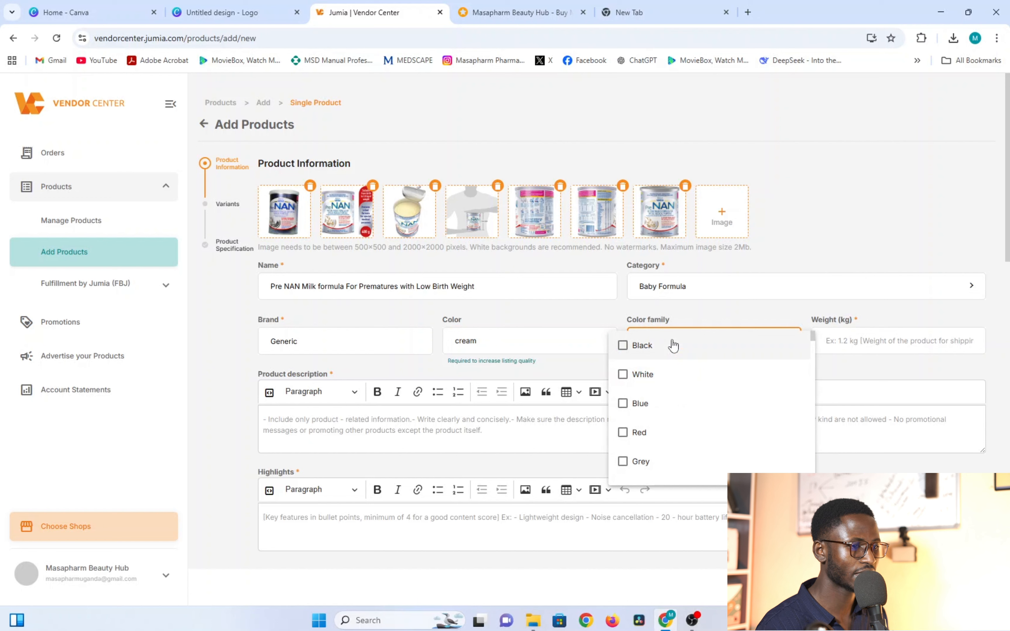
pyautogui.click(623, 374)
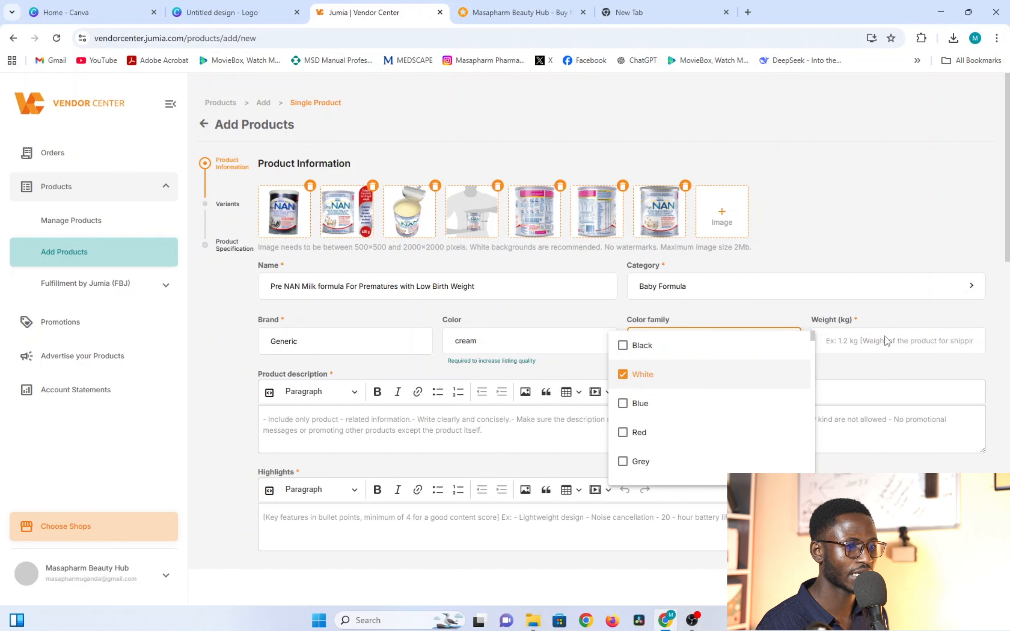
pyautogui.click(853, 341)
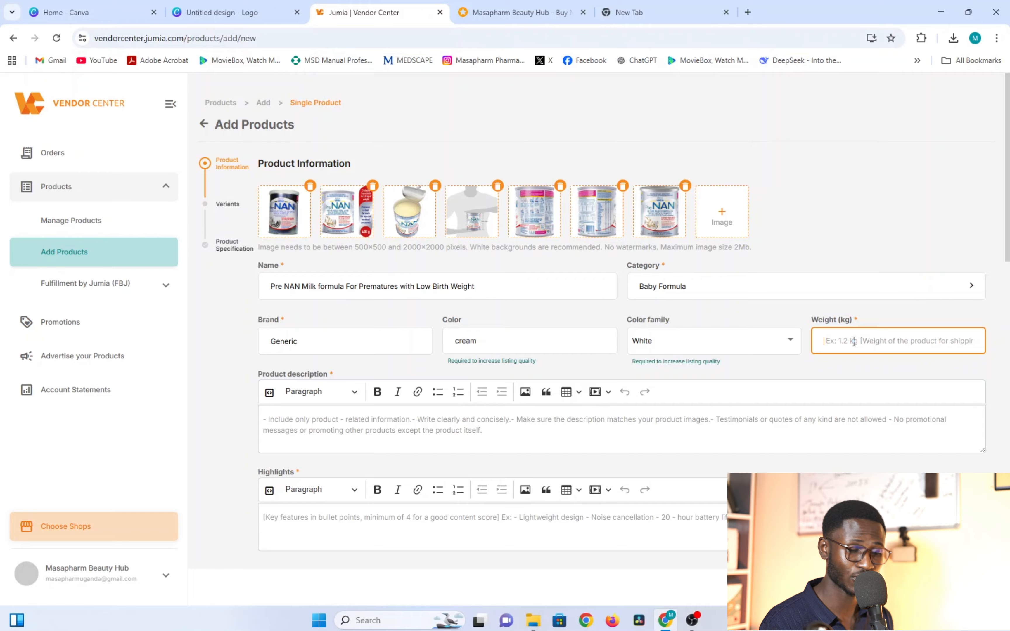
pyautogui.write('0.4kg')
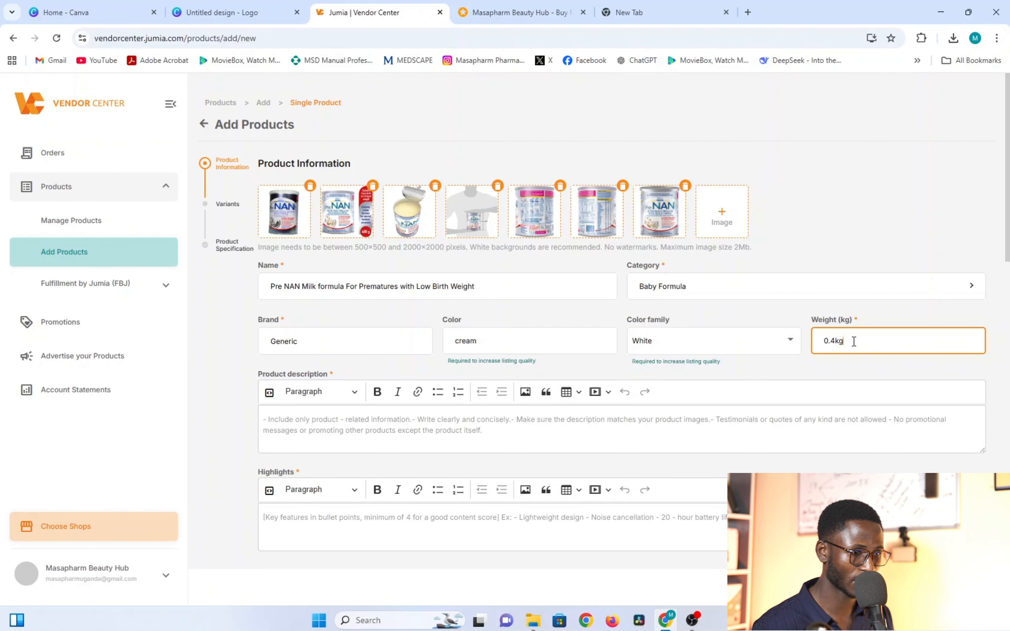
pyautogui.scroll(-4, 586, 373)
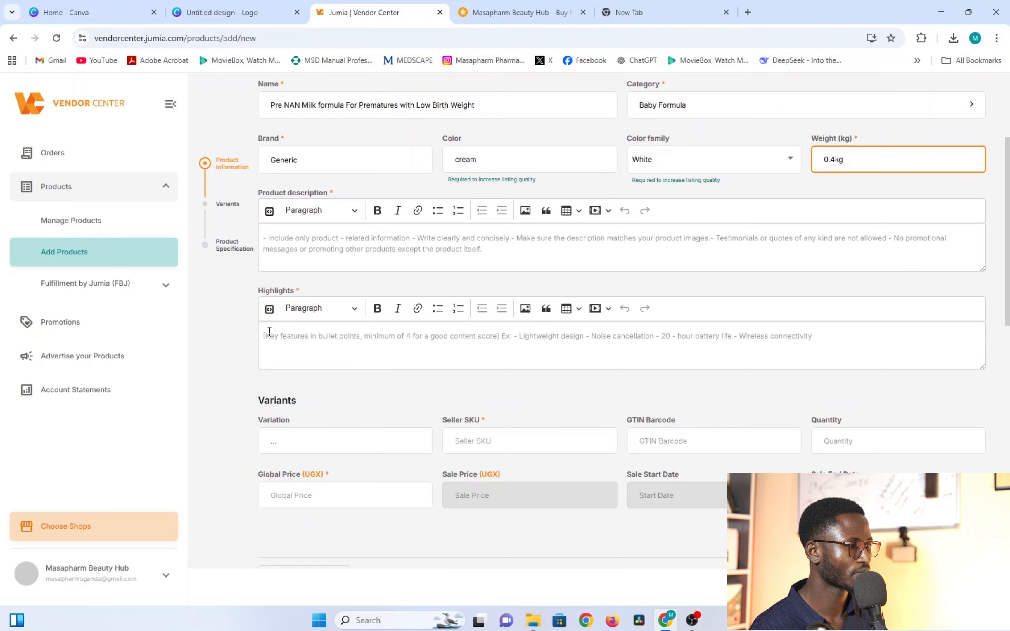
pyautogui.click(294, 242)
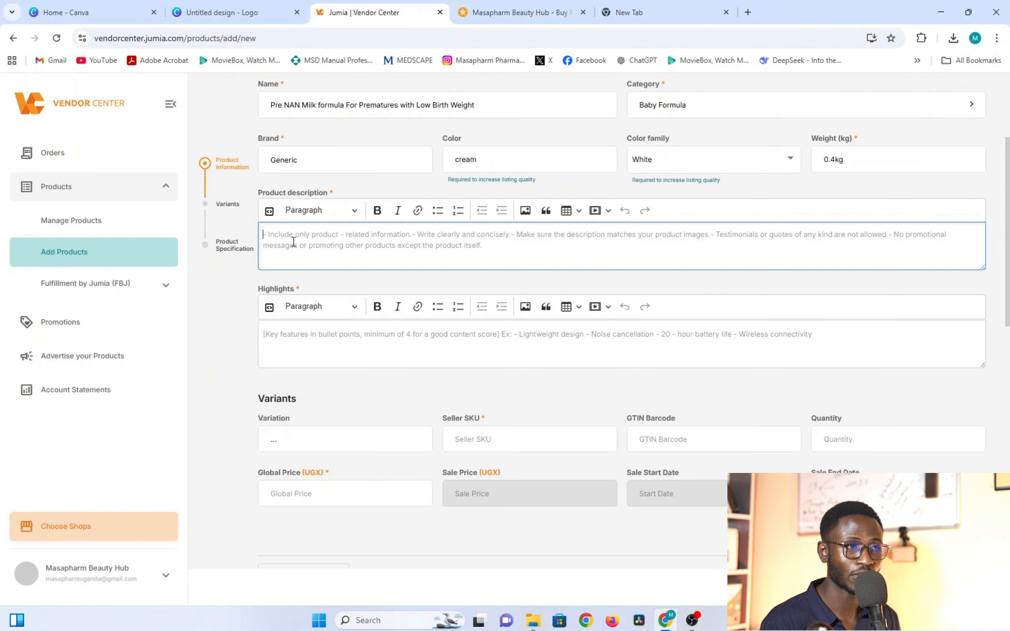
pyautogui.scroll(4, 334, 242)
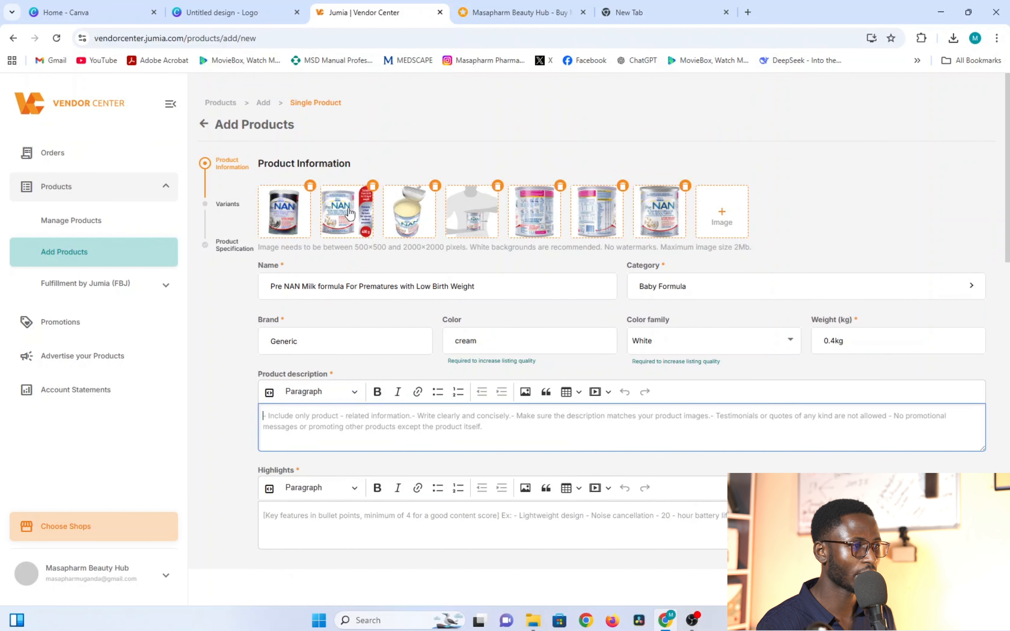
pyautogui.click(298, 286)
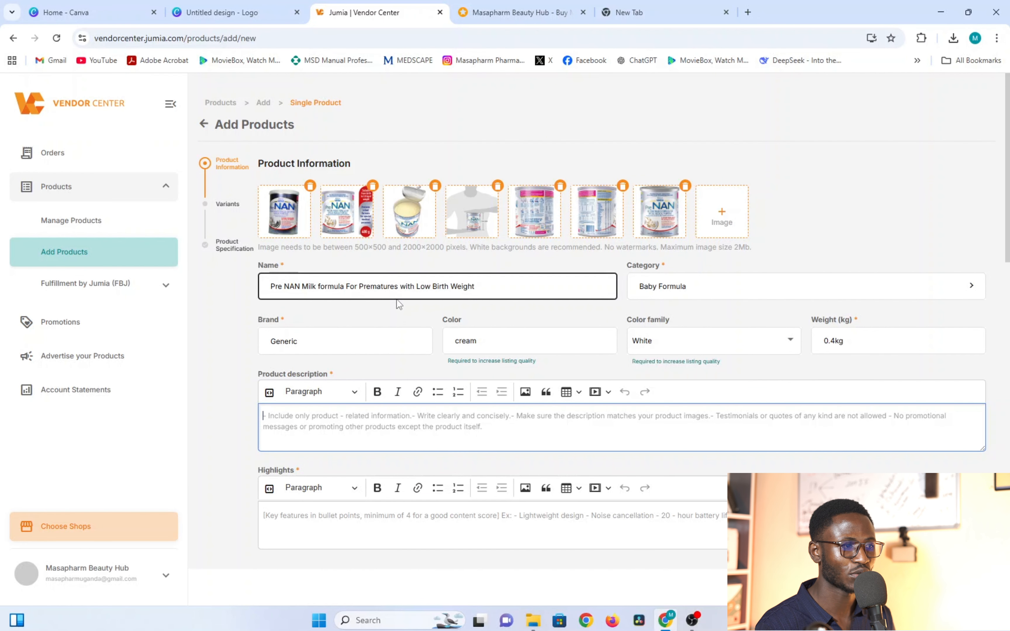
pyautogui.click(535, 319)
pyautogui.scroll(-4, 492, 360)
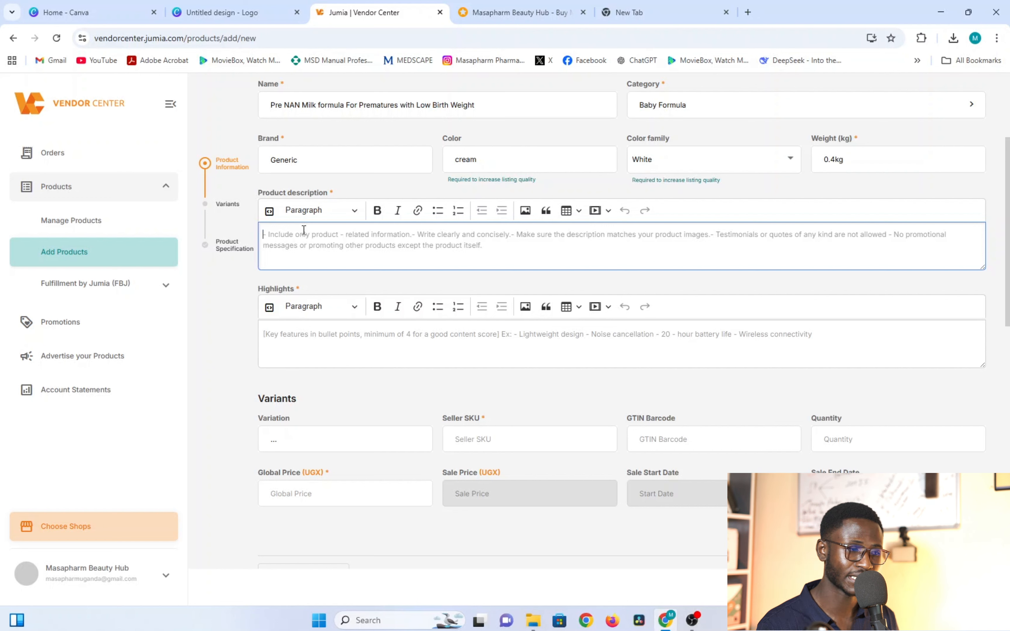
pyautogui.click(316, 159)
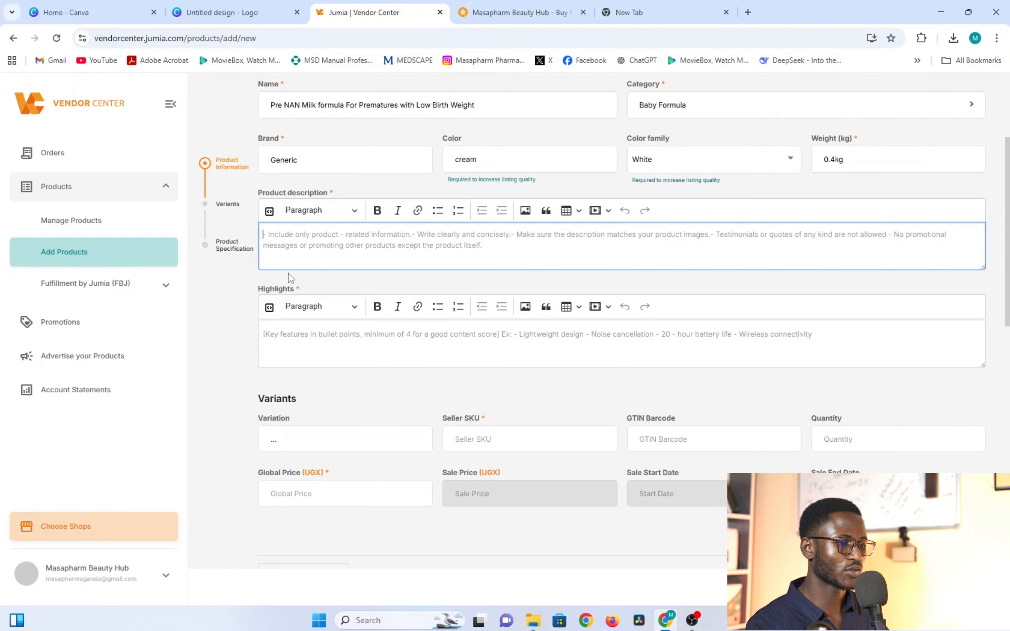
# Step: Switch to ChatGPT in the IDEAL Chrome profile and open the "Masapharm request clarification" chat
pyautogui.click(587, 622)
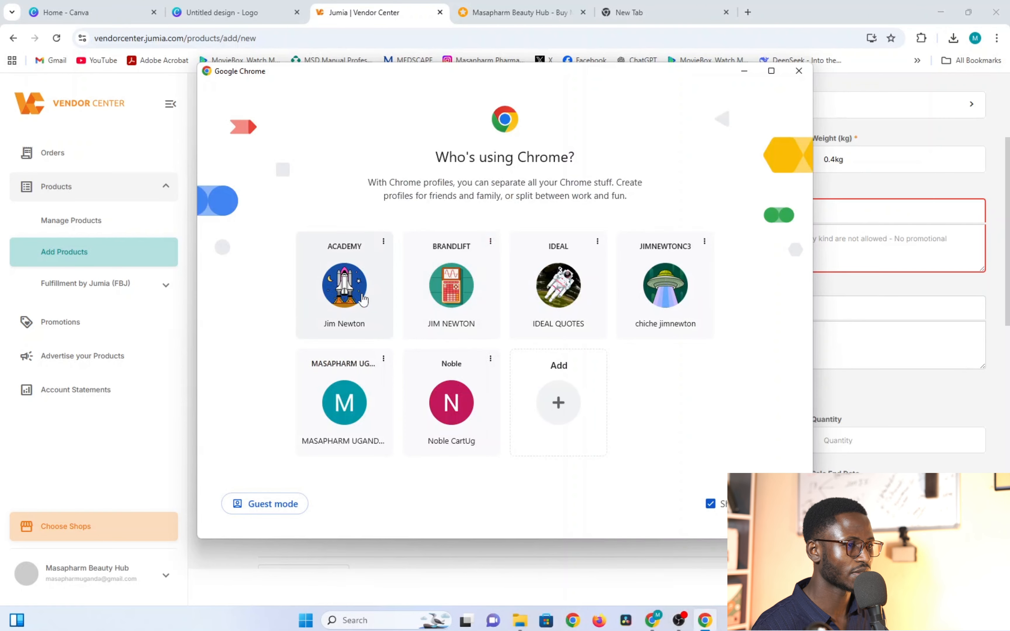
pyautogui.click(563, 292)
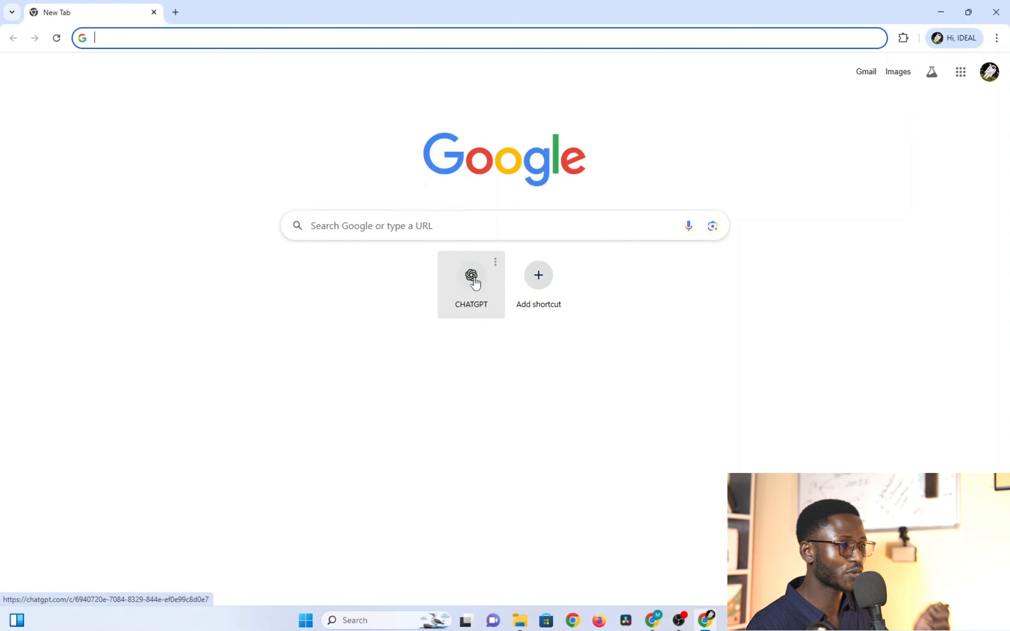
pyautogui.click(474, 280)
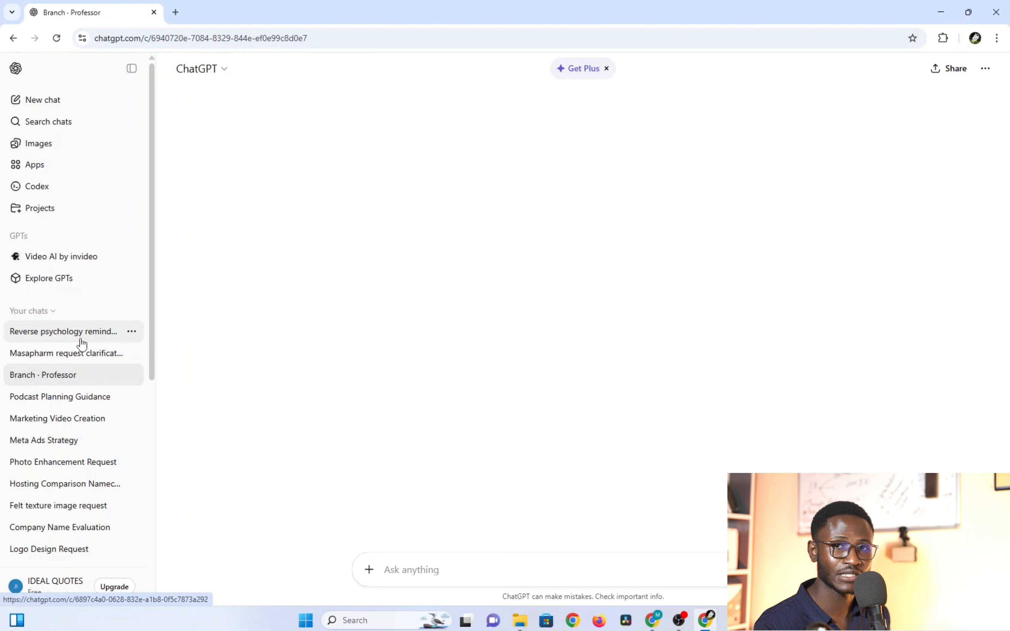
pyautogui.click(59, 358)
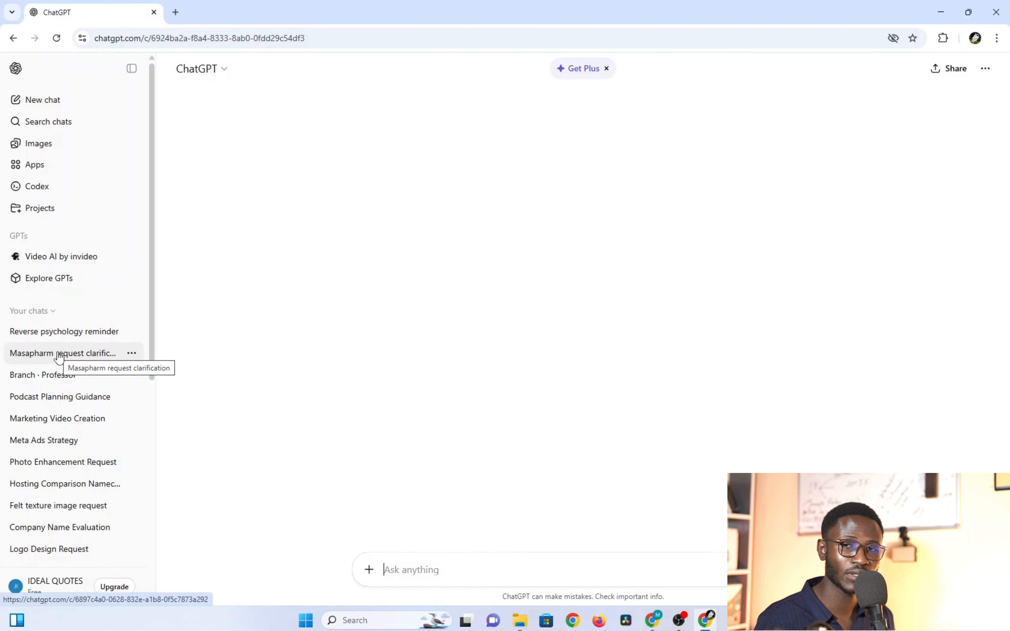
pyautogui.click(60, 354)
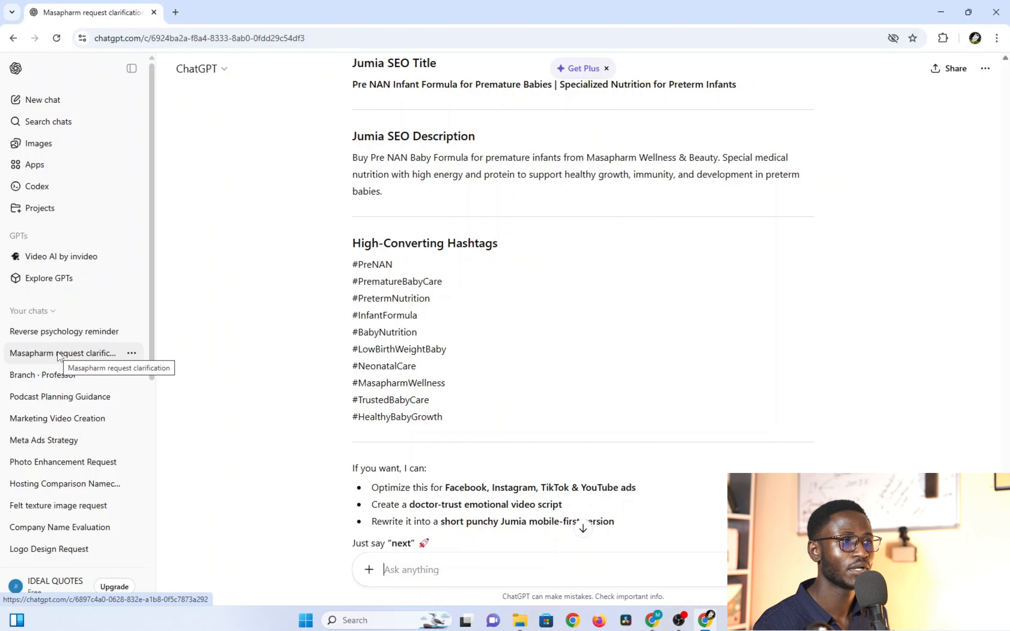
# Step: Examine the Pre NAN prompt in the chat and the product description generated for it
pyautogui.scroll(4, 408, 293)
pyautogui.scroll(6, 408, 293)
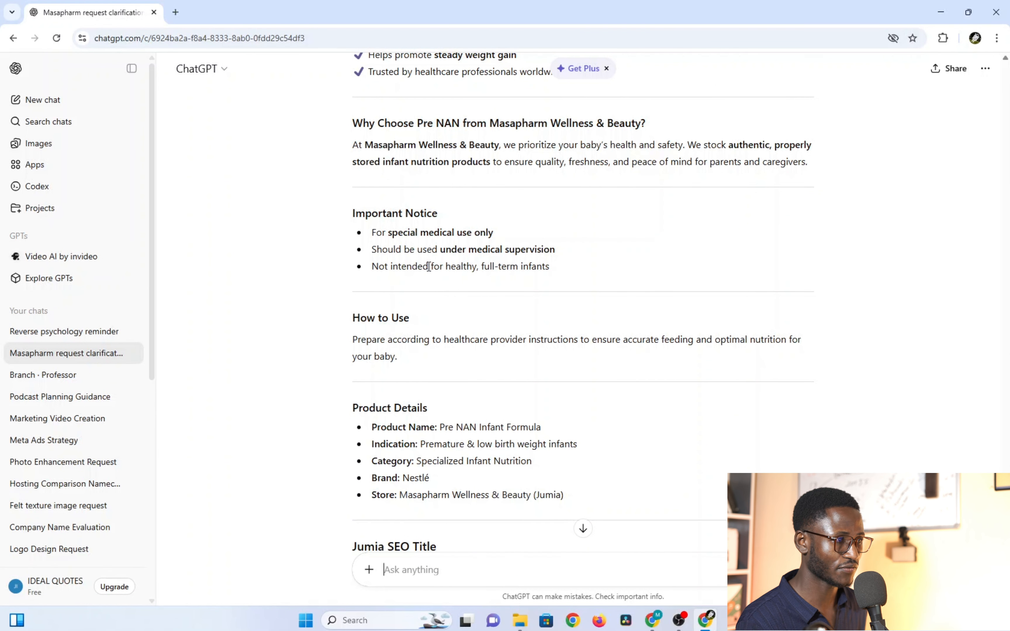
pyautogui.scroll(5, 435, 208)
pyautogui.scroll(-5, 434, 226)
pyautogui.scroll(12, 432, 229)
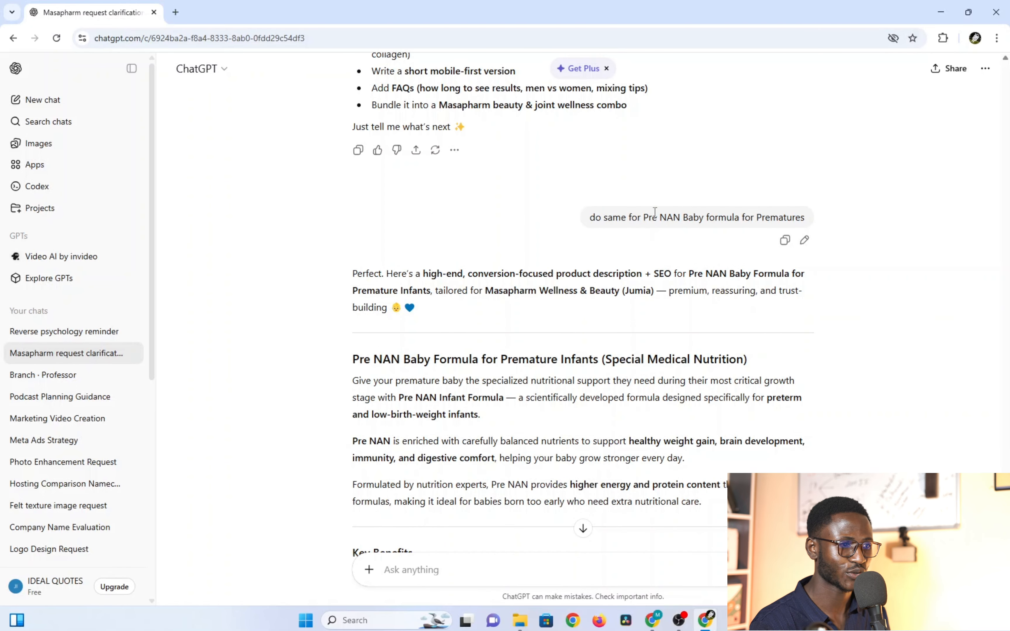
pyautogui.moveTo(604, 217); pyautogui.dragTo(807, 214)
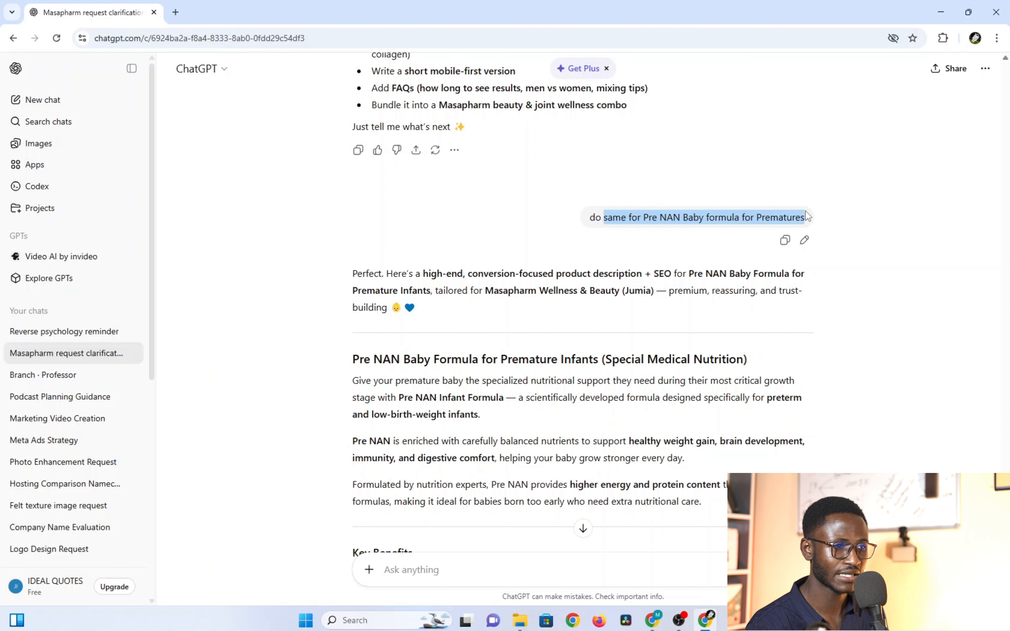
pyautogui.click(618, 218)
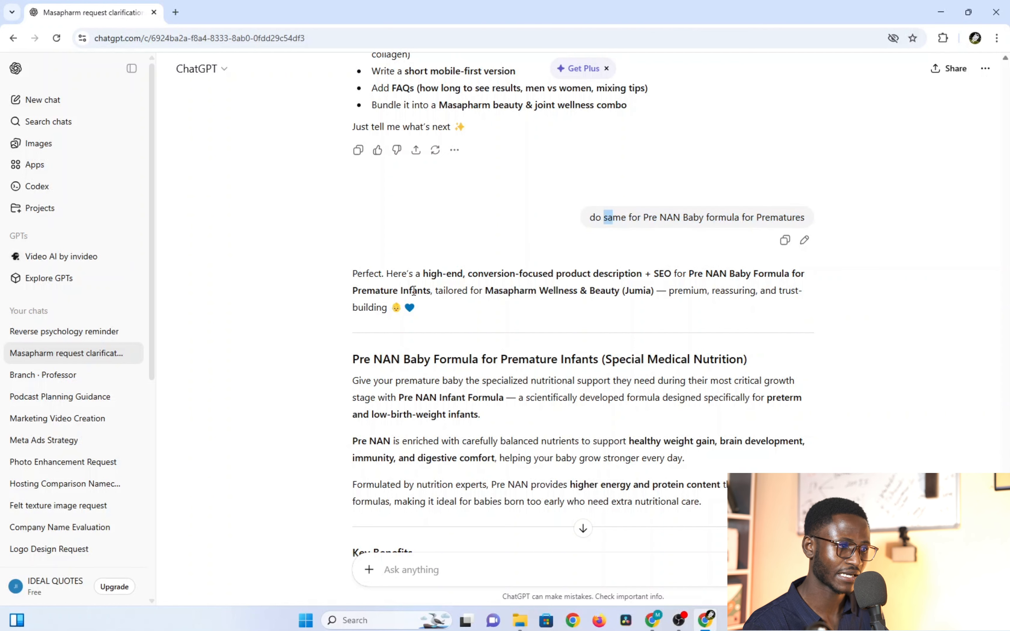
pyautogui.scroll(-4, 414, 292)
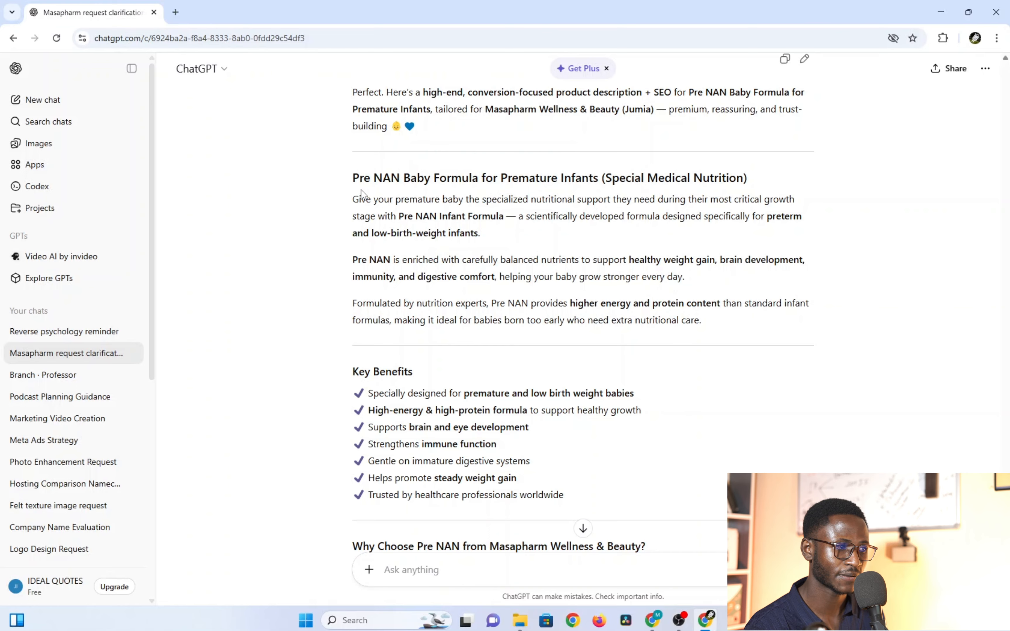
pyautogui.moveTo(350, 178); pyautogui.dragTo(693, 318)
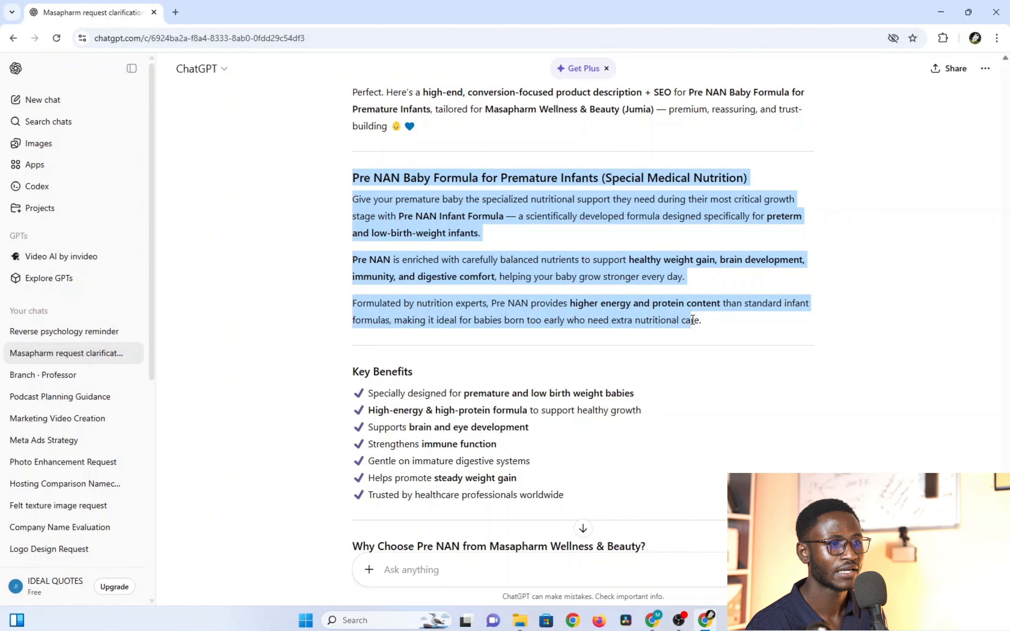
pyautogui.moveTo(693, 320); pyautogui.dragTo(693, 319)
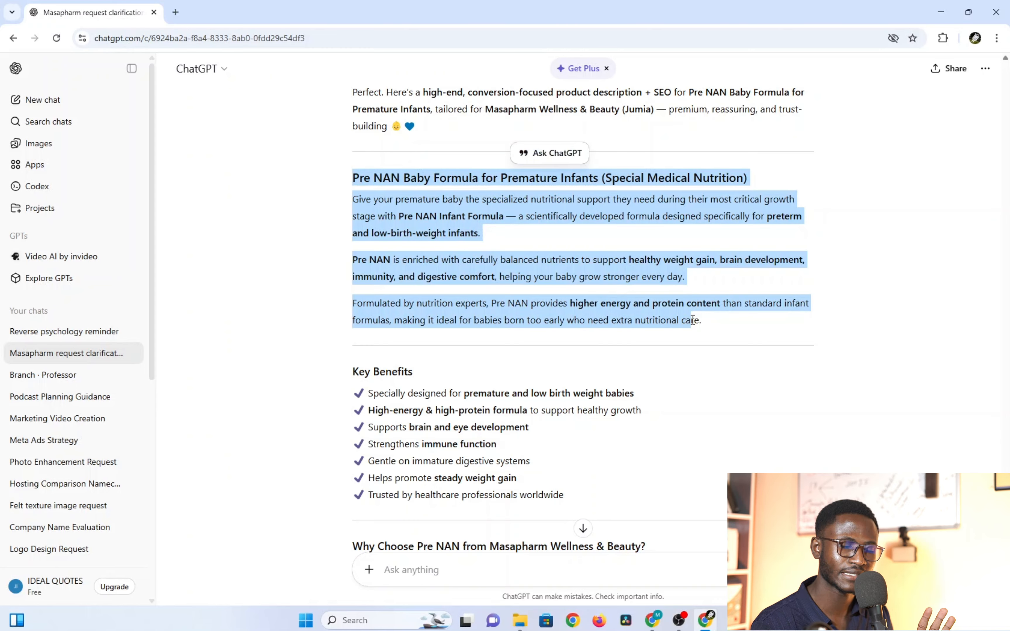
pyautogui.click(608, 362)
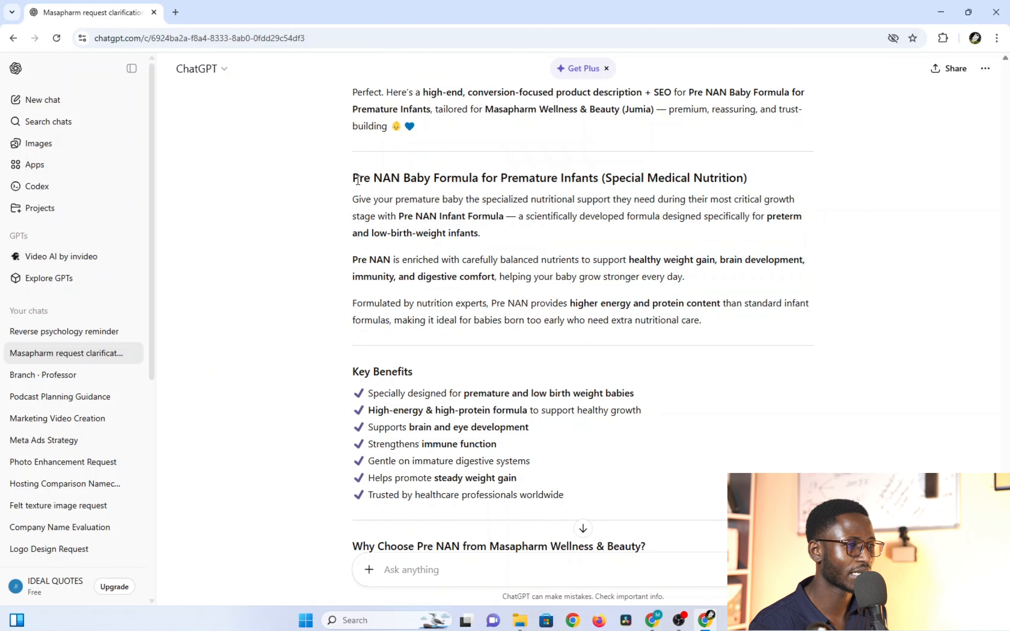
# Step: Copy the generated Pre NAN description from its main heading through the end of the Product Details section
pyautogui.moveTo(353, 177); pyautogui.dragTo(695, 95)
pyautogui.scroll(5, 487, 252)
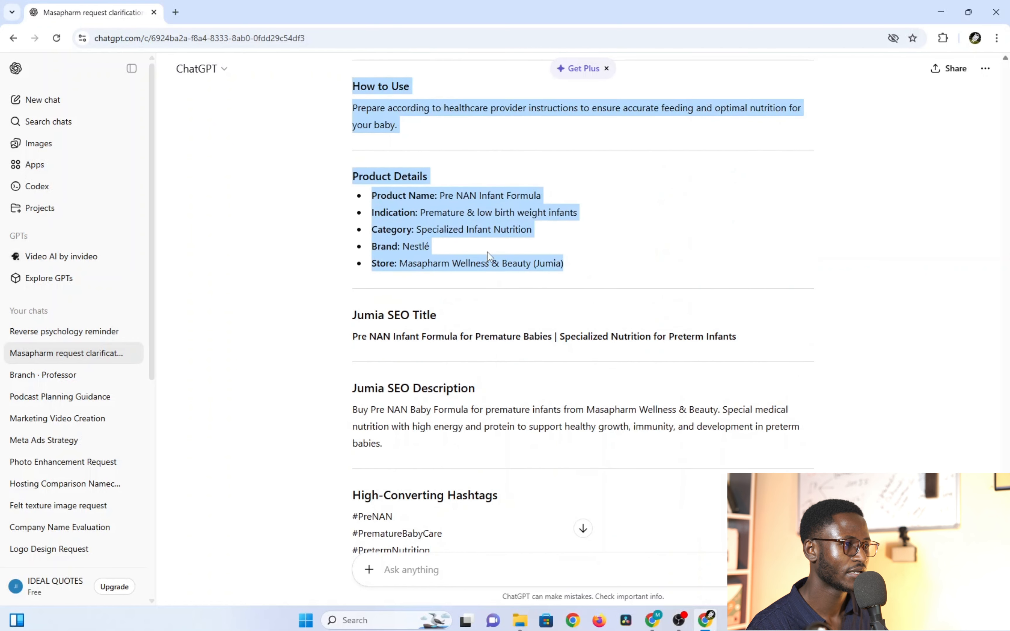
pyautogui.rightClick(429, 253)
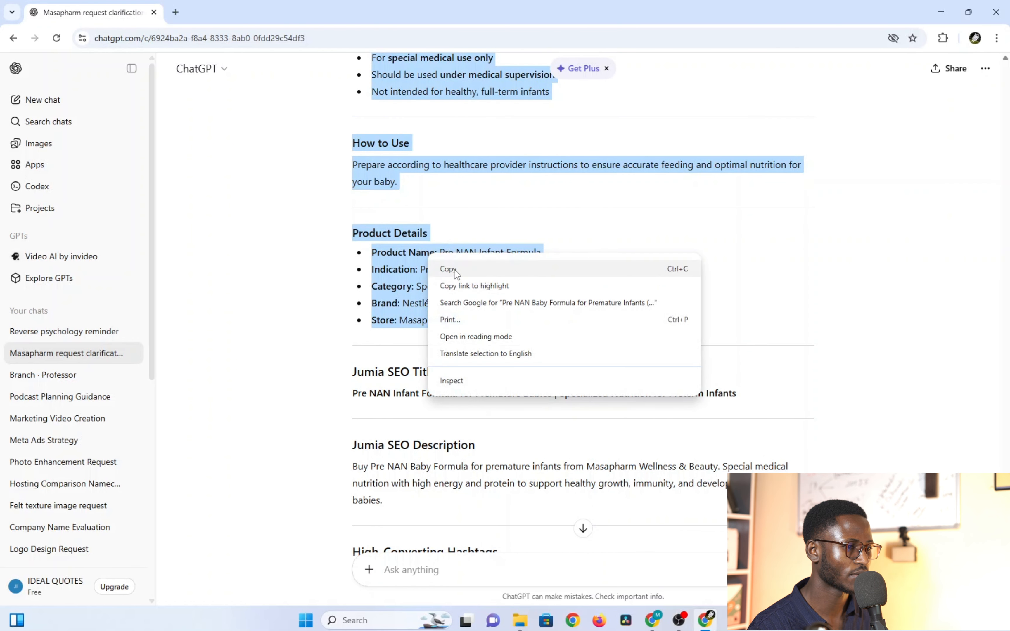
pyautogui.click(454, 269)
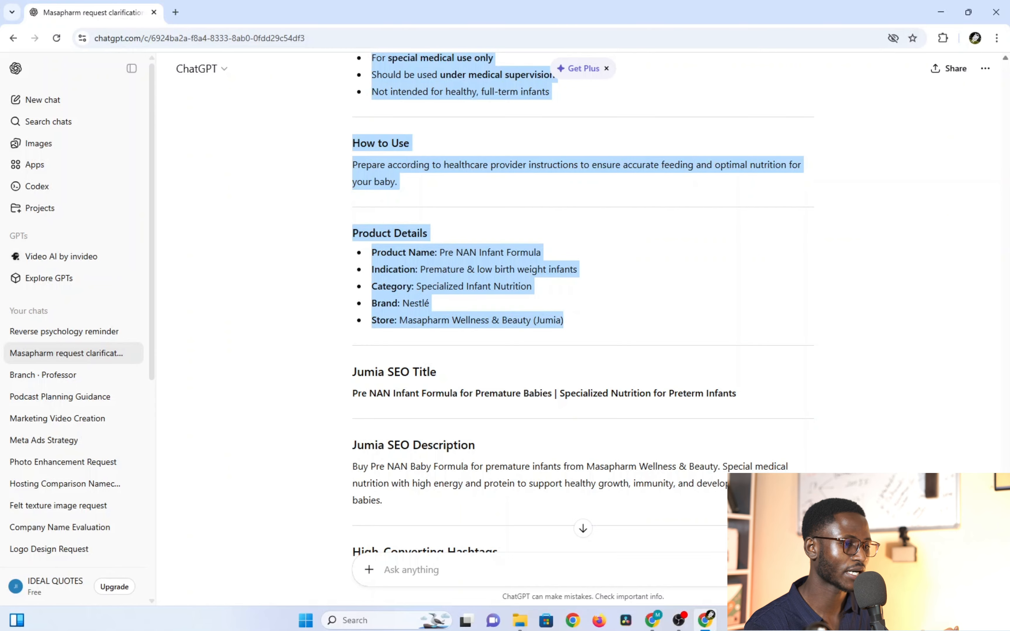
# Step: Return to the Jumia Vendor Center and paste the copied Pre NAN text as the product description
pyautogui.click(652, 620)
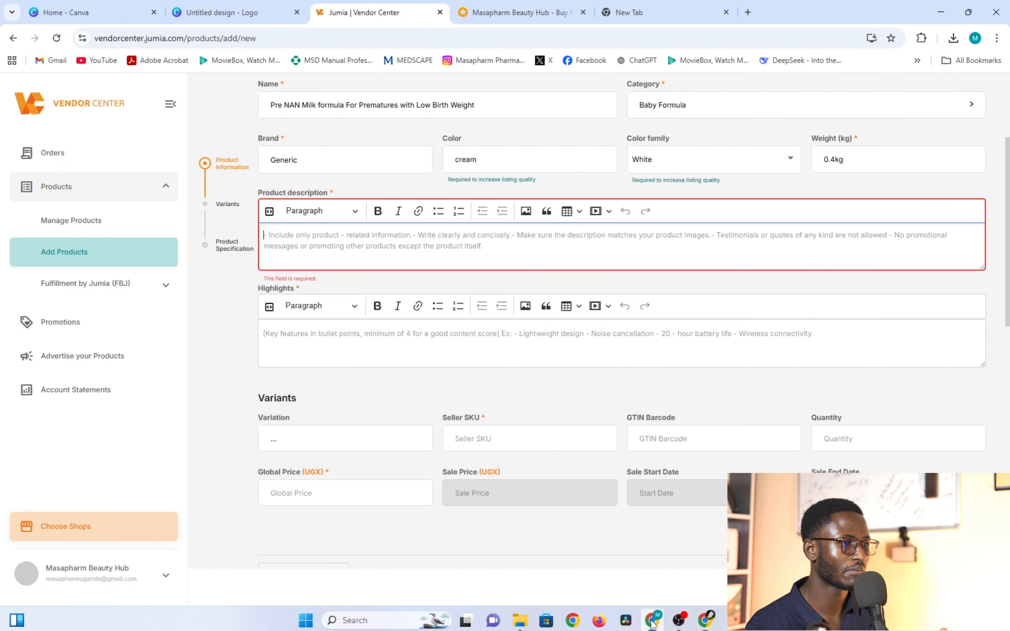
pyautogui.rightClick(310, 237)
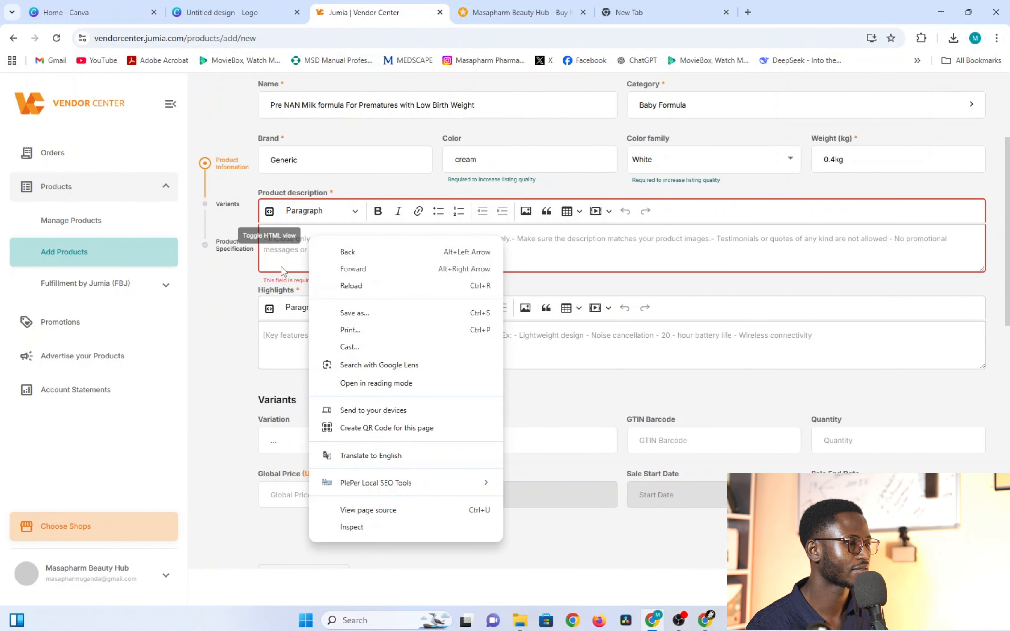
pyautogui.click(274, 236)
pyautogui.rightClick(273, 236)
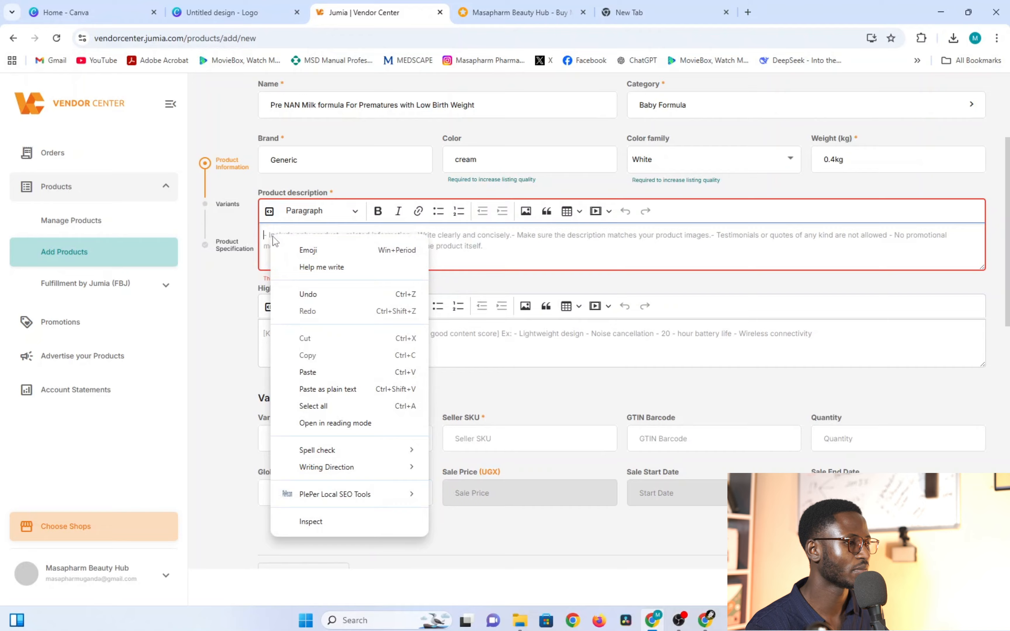
pyautogui.click(319, 371)
pyautogui.scroll(5, 396, 373)
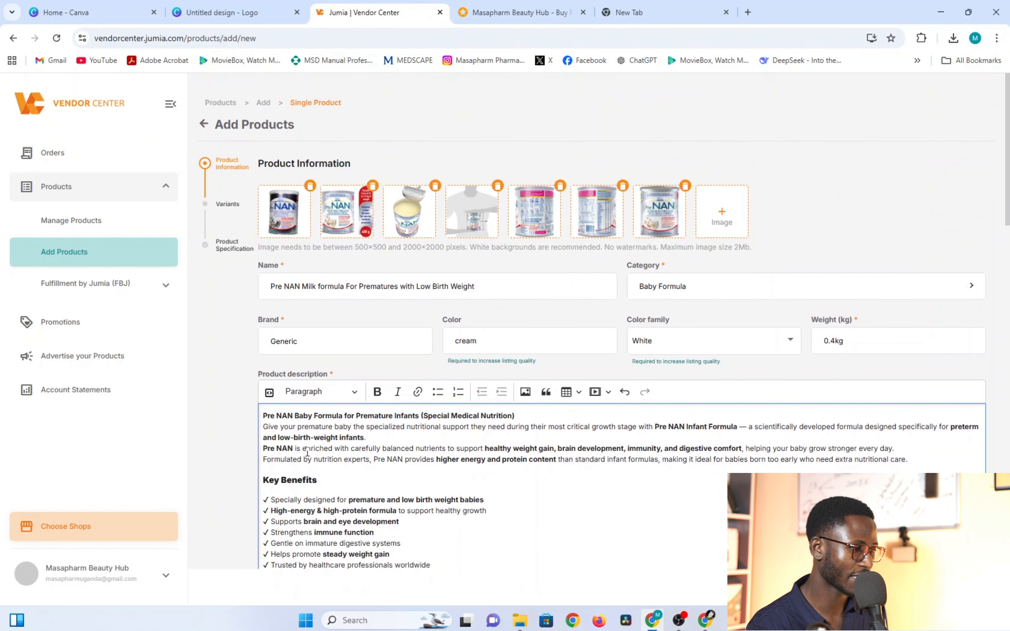
pyautogui.scroll(-6, 309, 453)
pyautogui.scroll(-1, 317, 454)
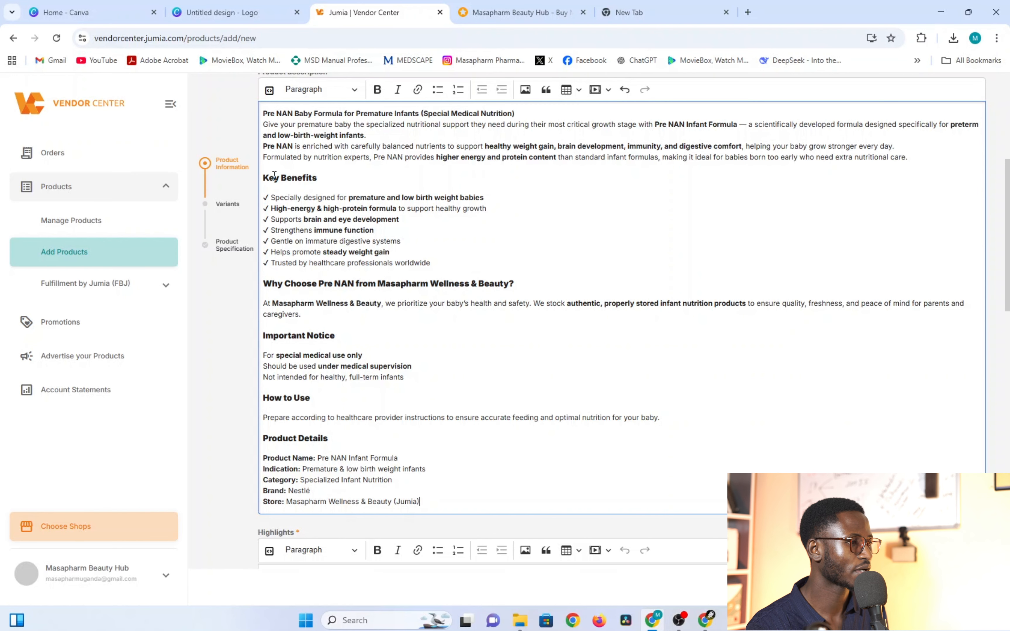
# Step: Cut the Key Benefits heading and its checklist out of the product description and paste them into the Highlights field
pyautogui.moveTo(264, 178); pyautogui.dragTo(436, 266)
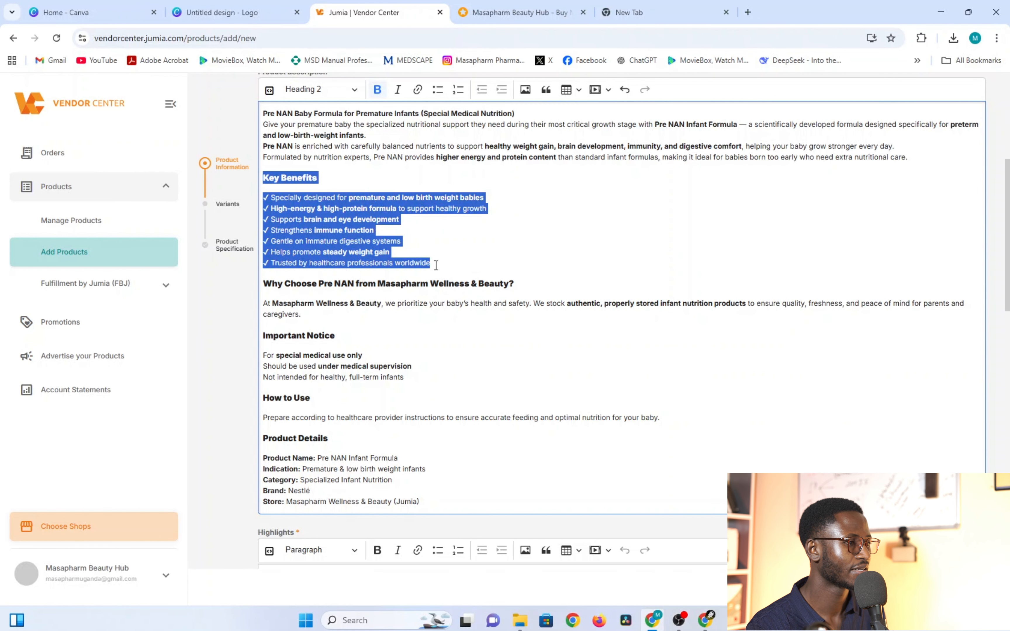
pyautogui.rightClick(326, 230)
pyautogui.click(366, 289)
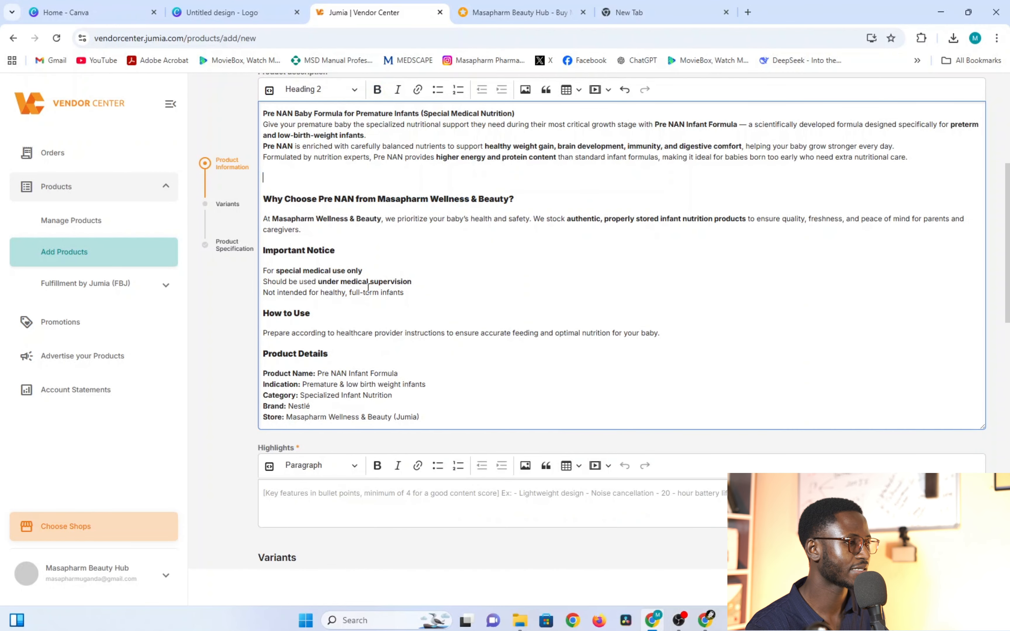
pyautogui.scroll(-3, 314, 269)
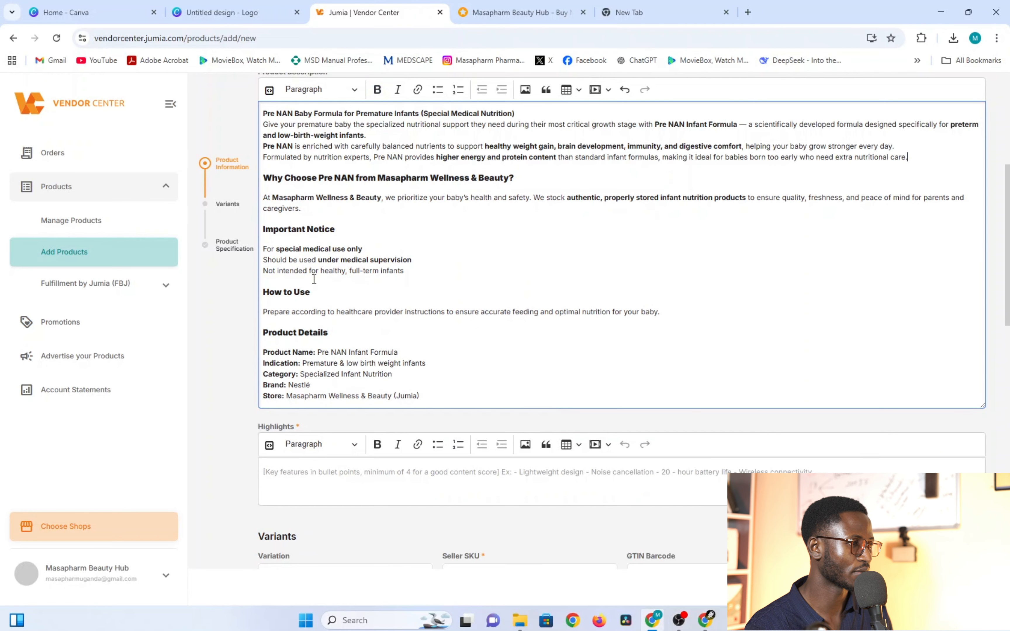
pyautogui.click(282, 354)
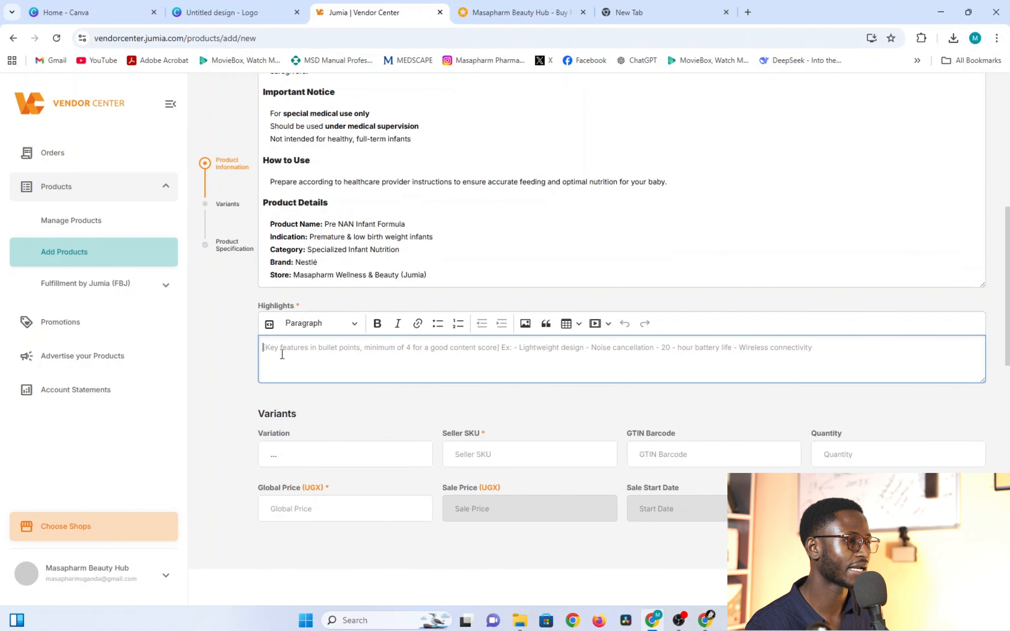
pyautogui.rightClick(283, 355)
pyautogui.click(320, 184)
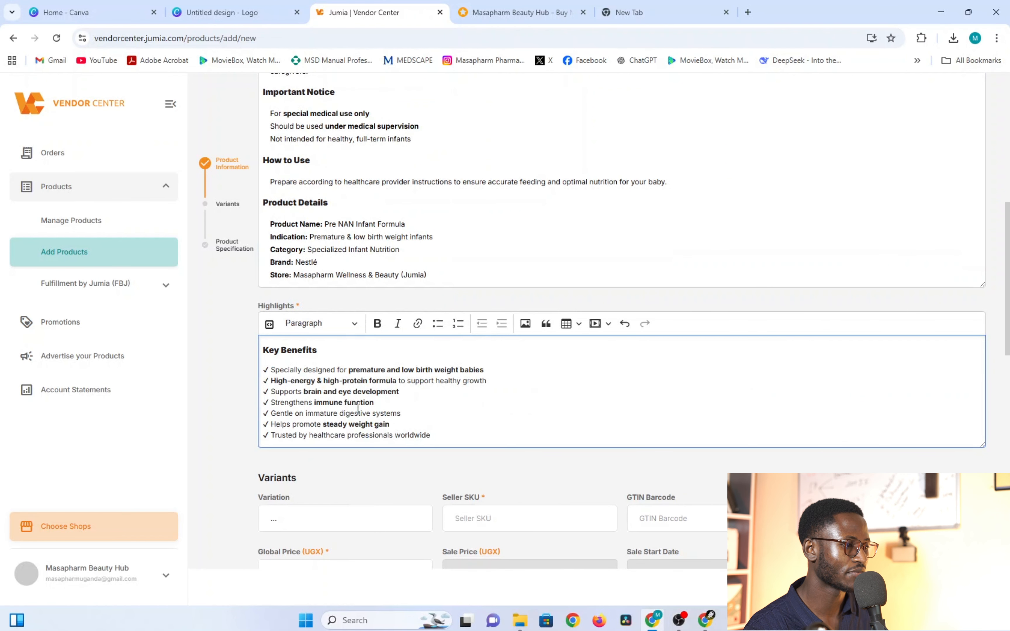
# Step: Enter 009 as the variant's seller SKU and set its quantity to 20
pyautogui.scroll(-3, 383, 445)
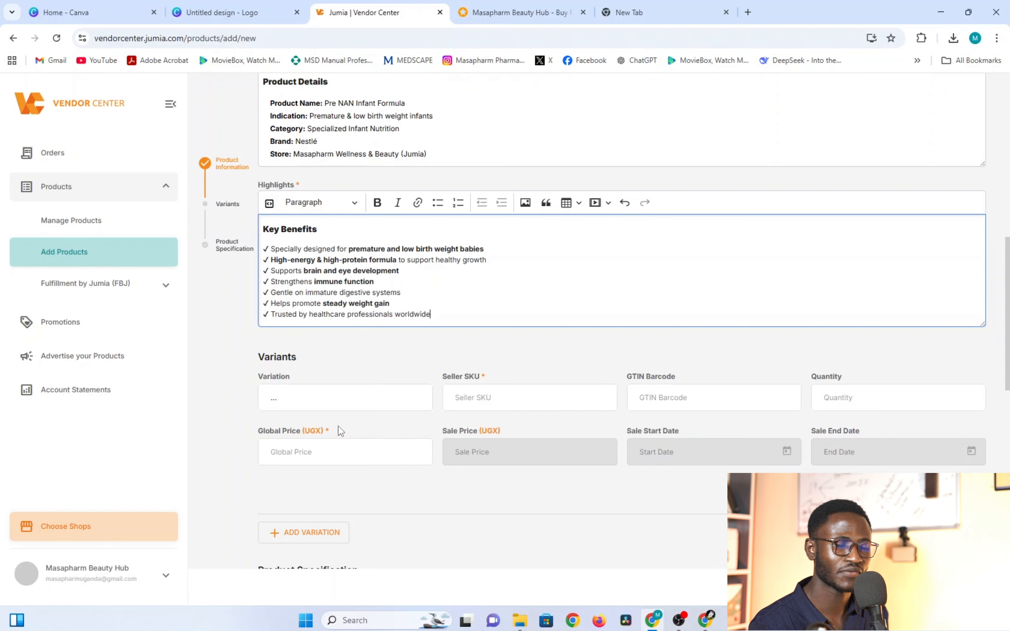
pyautogui.click(341, 438)
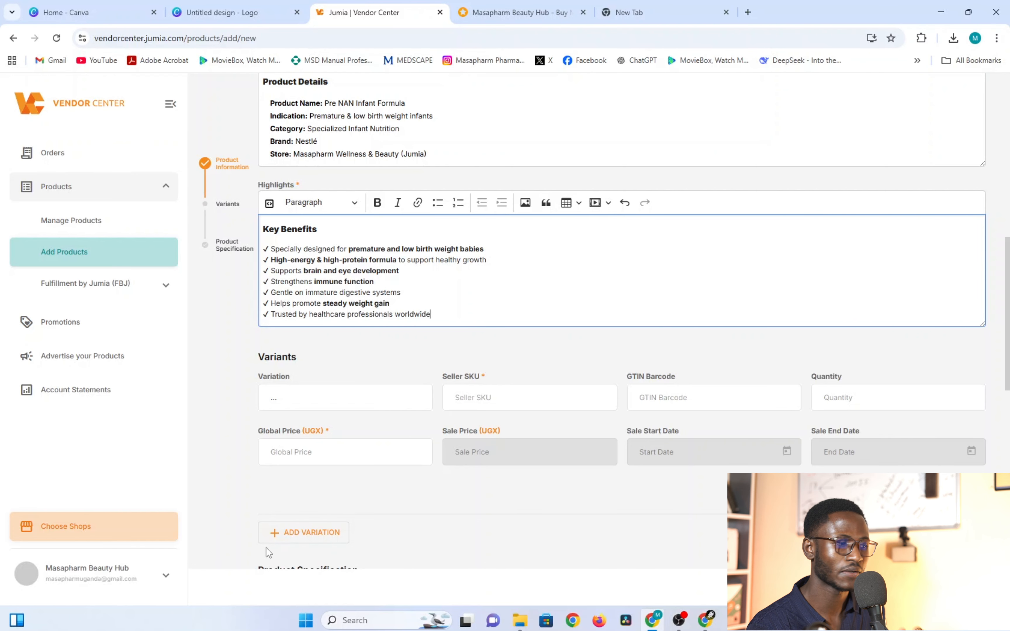
pyautogui.click(499, 397)
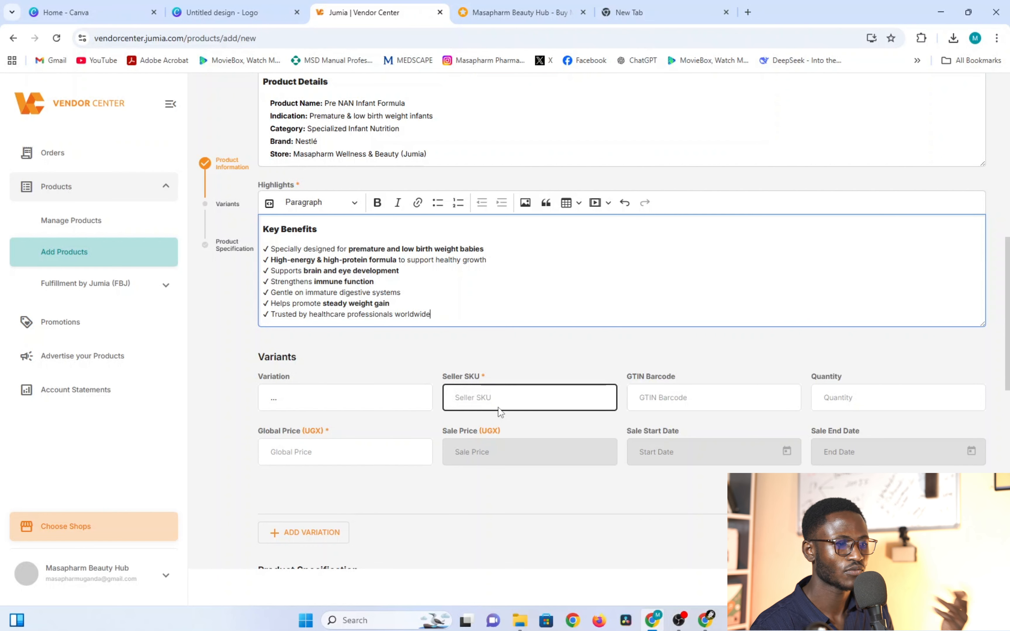
pyautogui.click(485, 399)
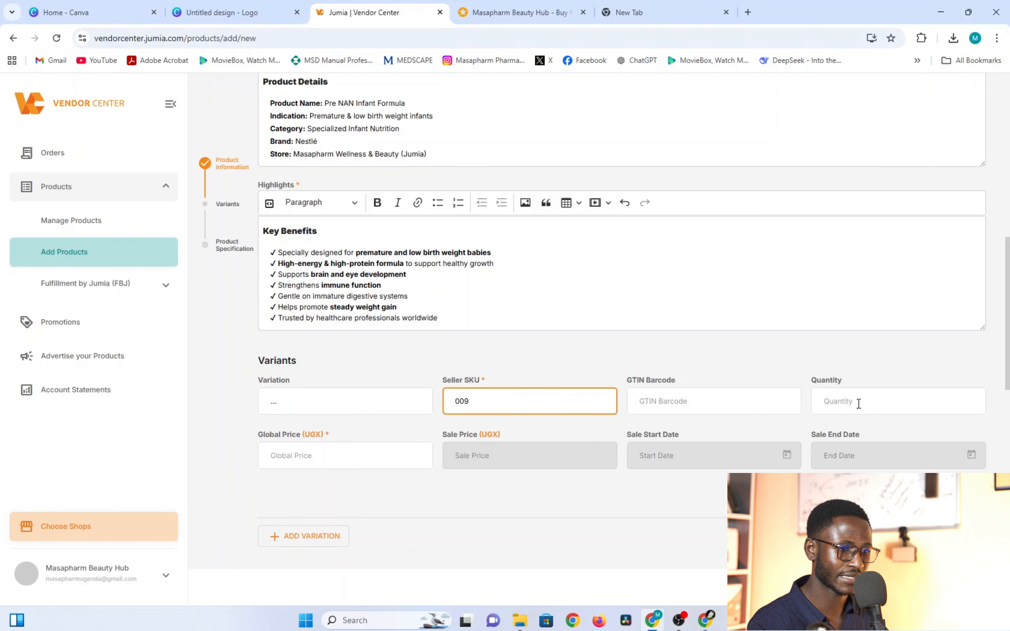
pyautogui.click(848, 402)
pyautogui.write('2')
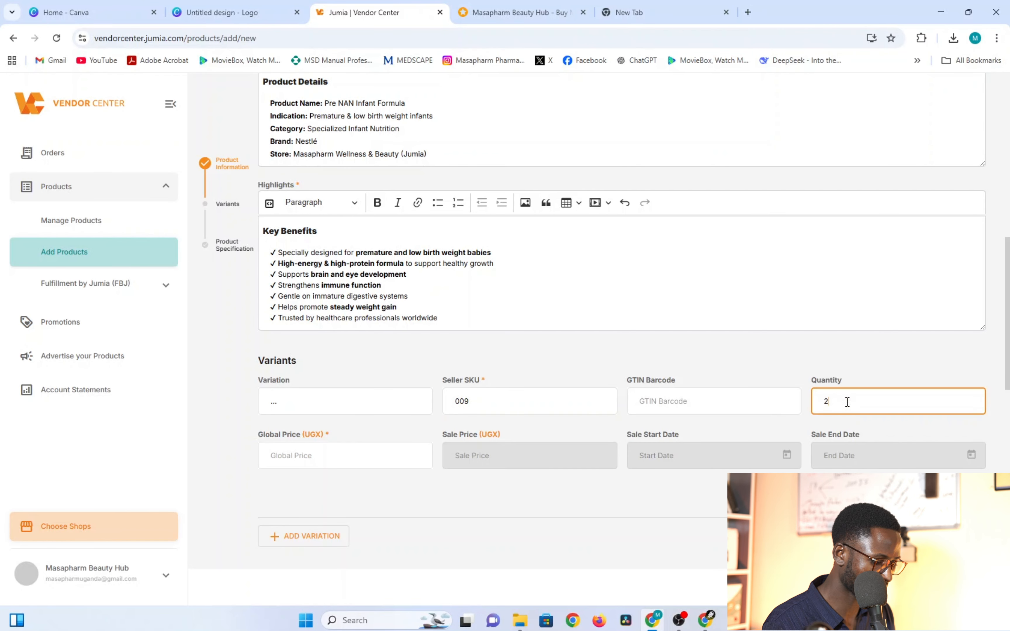
pyautogui.write('0')
# Step: Switch to the Masapharm Beauty Hub store page and review the original and discounted prices of its listed products
pyautogui.click(320, 457)
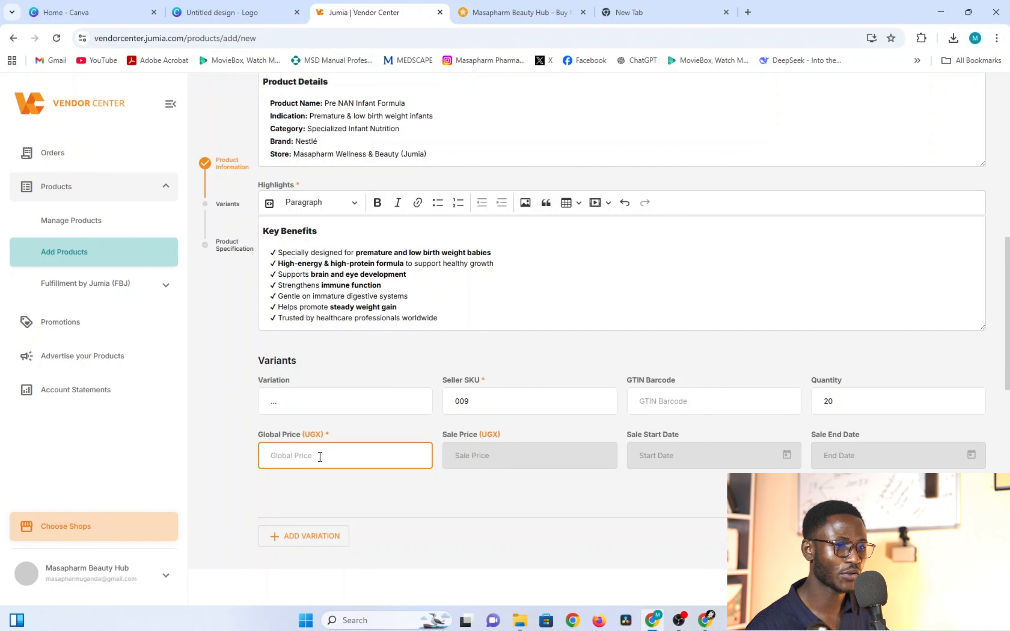
pyautogui.click(512, 12)
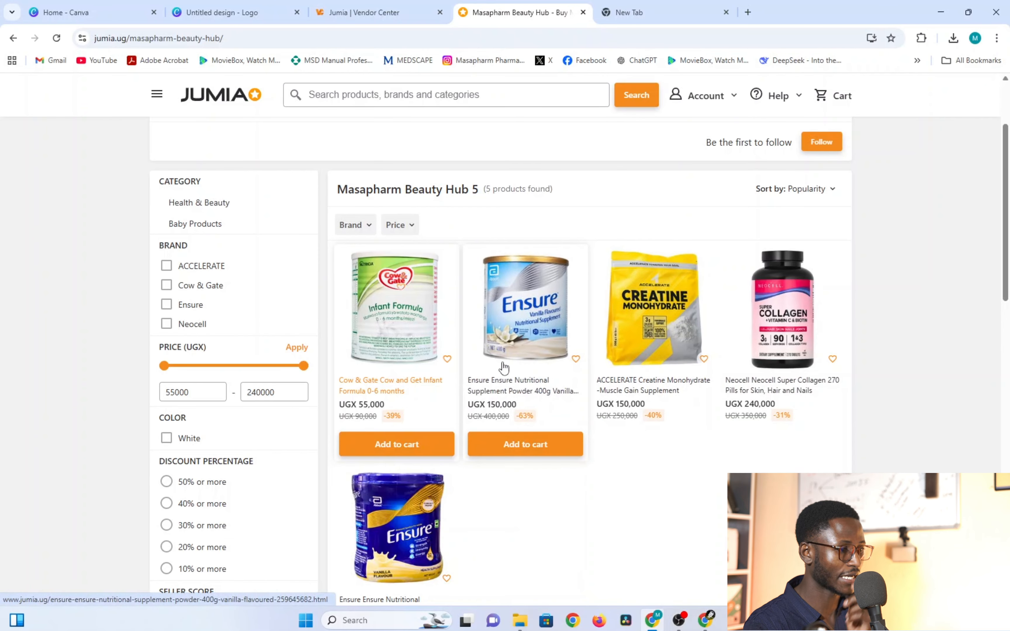
pyautogui.scroll(-3, 499, 417)
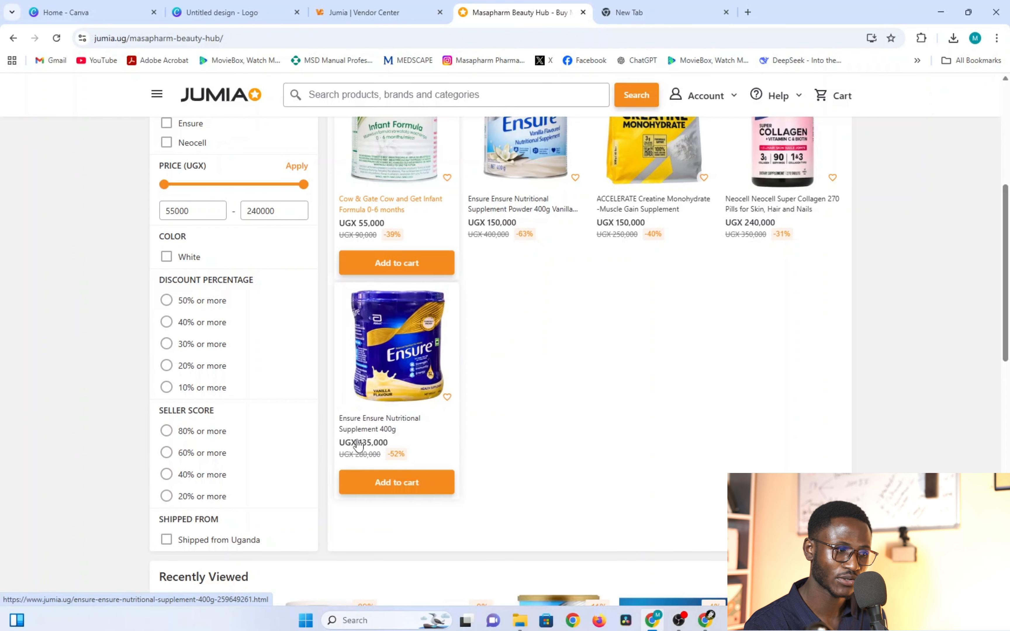
pyautogui.scroll(-3, 378, 430)
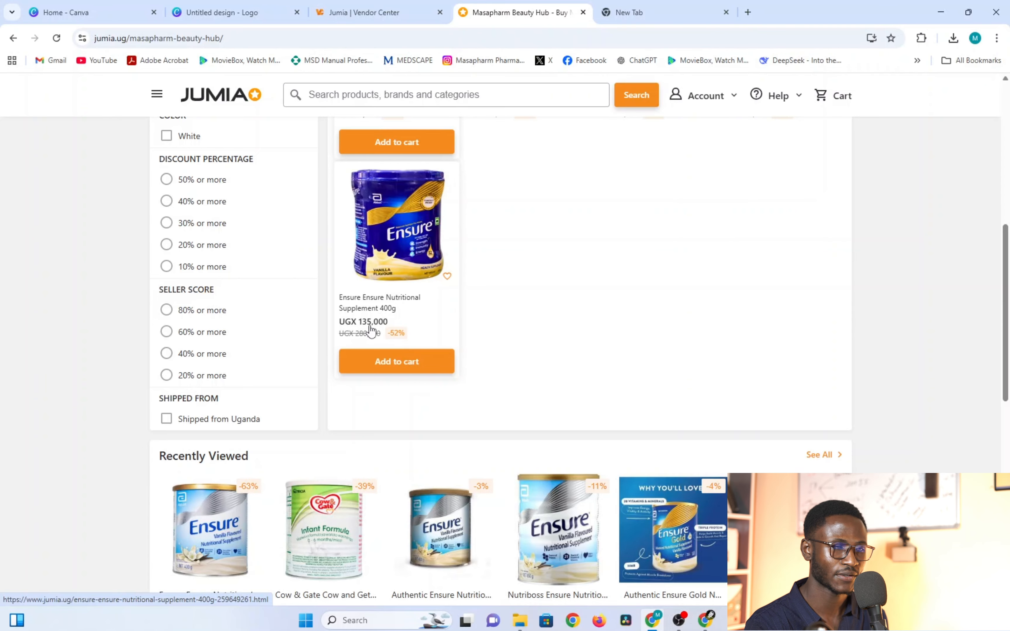
# Step: Return to the Vendor Center and set the variant's global price to 250000 UGX and its sale price to 160000 UGX
pyautogui.click(382, 12)
pyautogui.click(294, 455)
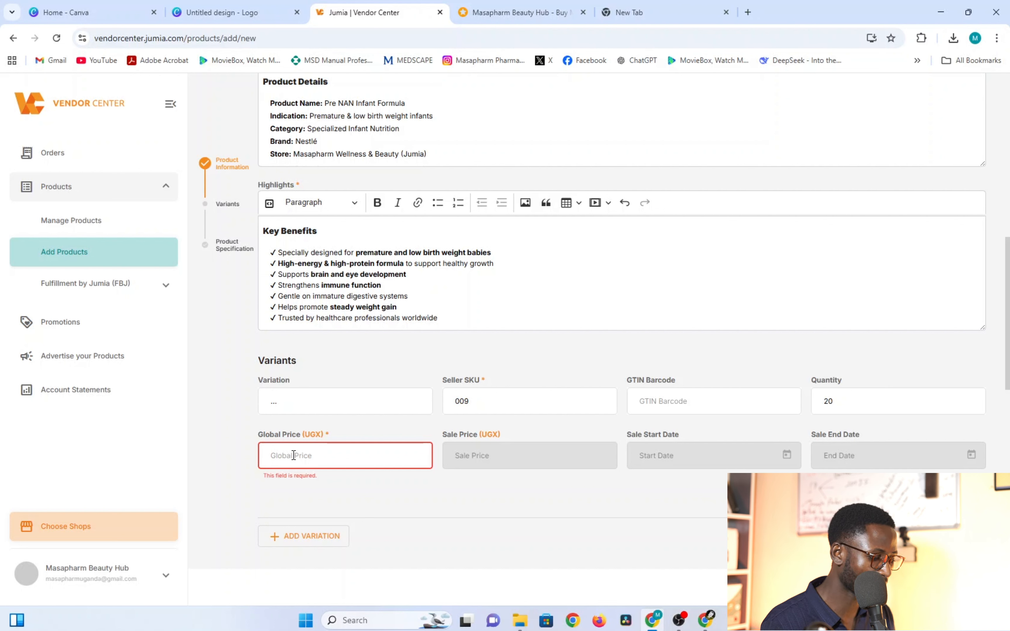
pyautogui.write('250000')
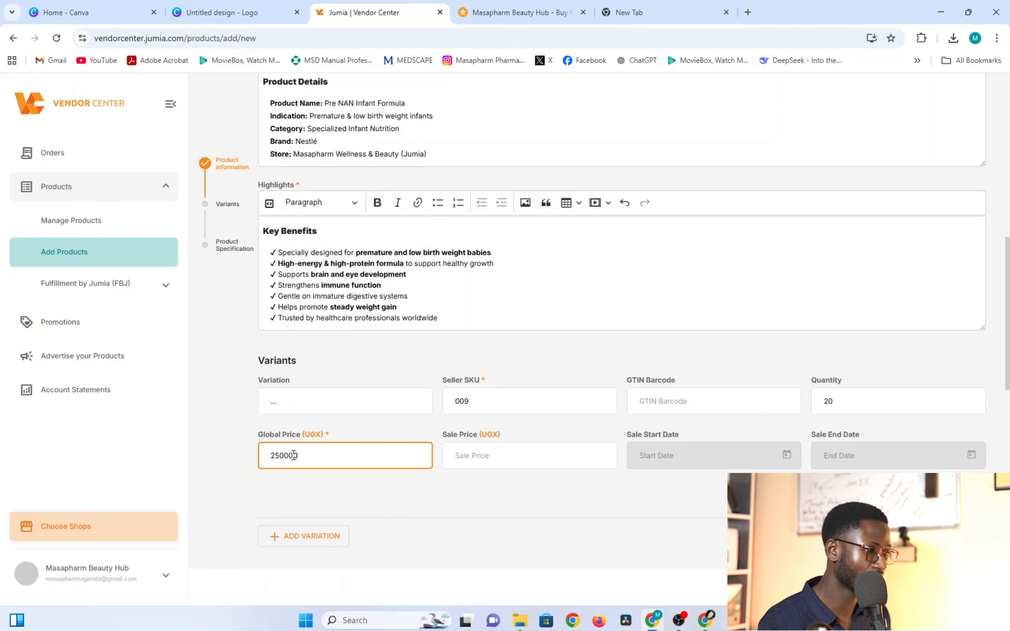
pyautogui.click(478, 451)
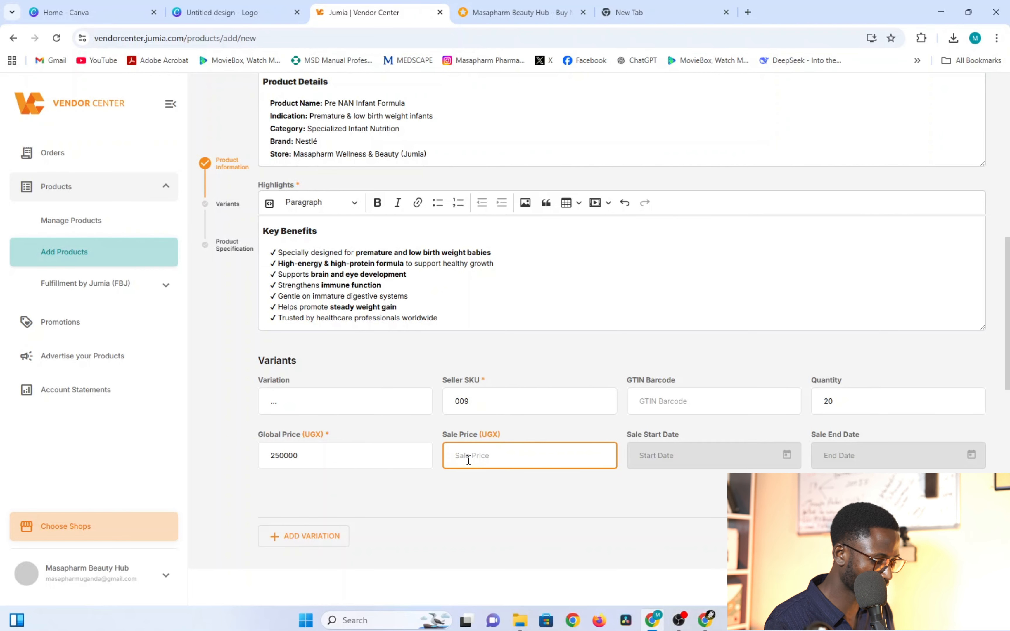
pyautogui.write('160000')
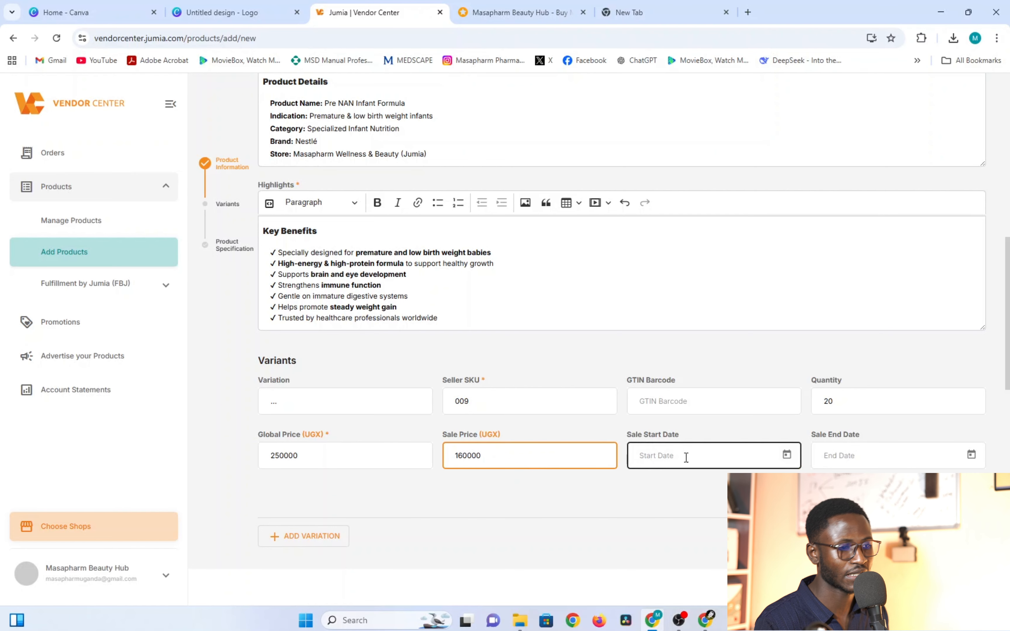
# Step: Set the variant's sale period to start on 2/12/2026 and end on 12/31/2030, keeping the suggested times
pyautogui.click(711, 454)
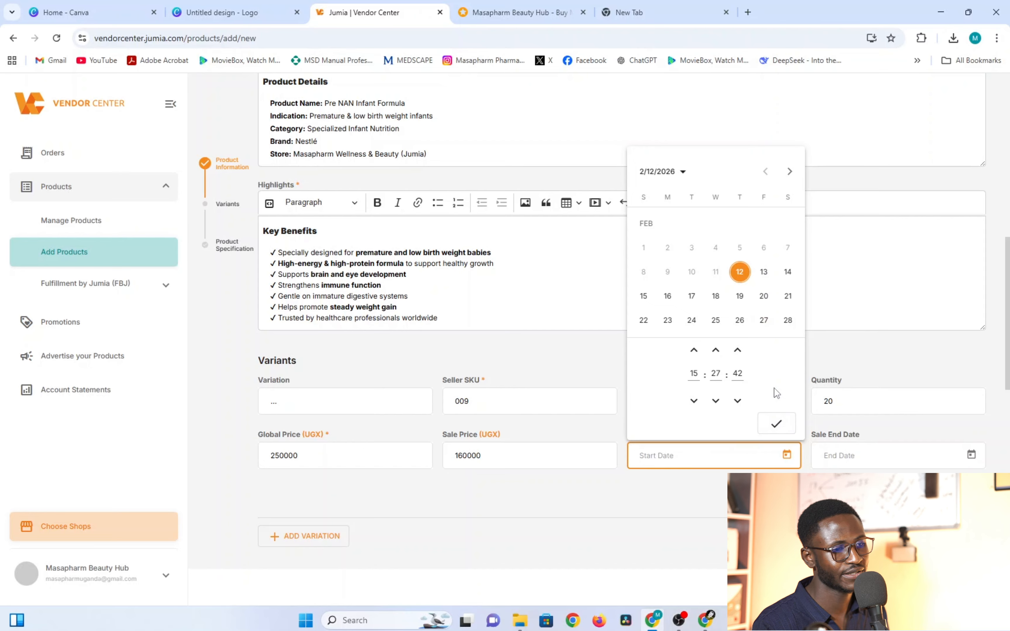
pyautogui.click(777, 424)
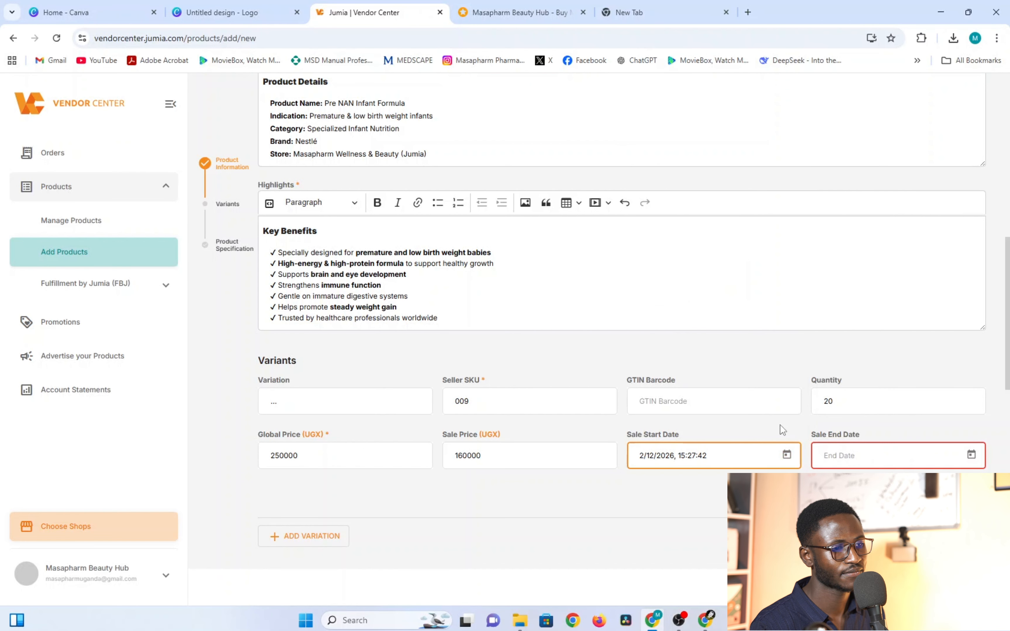
pyautogui.click(971, 455)
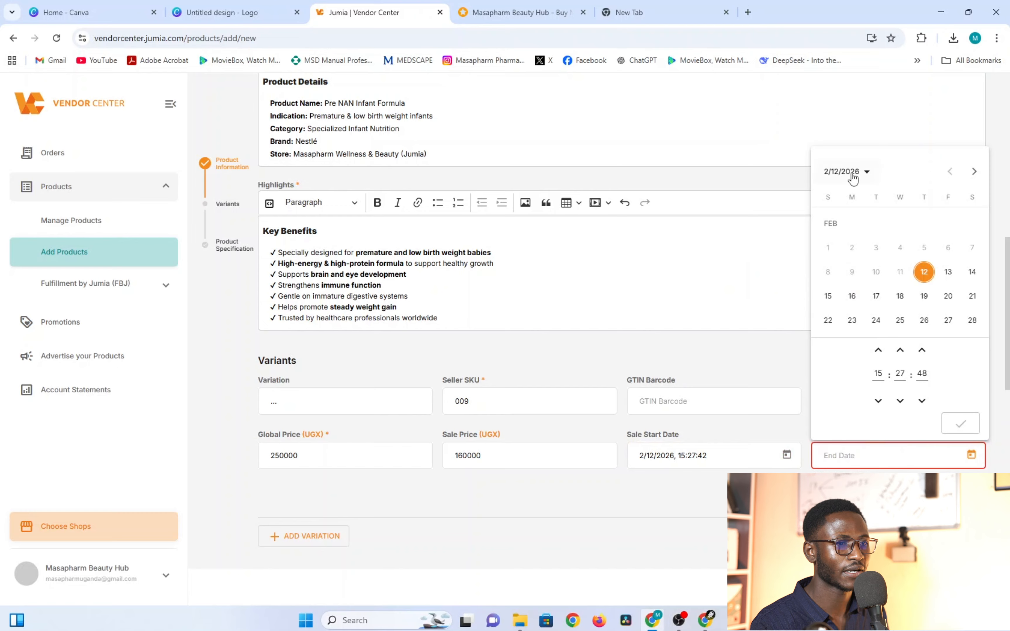
pyautogui.click(861, 169)
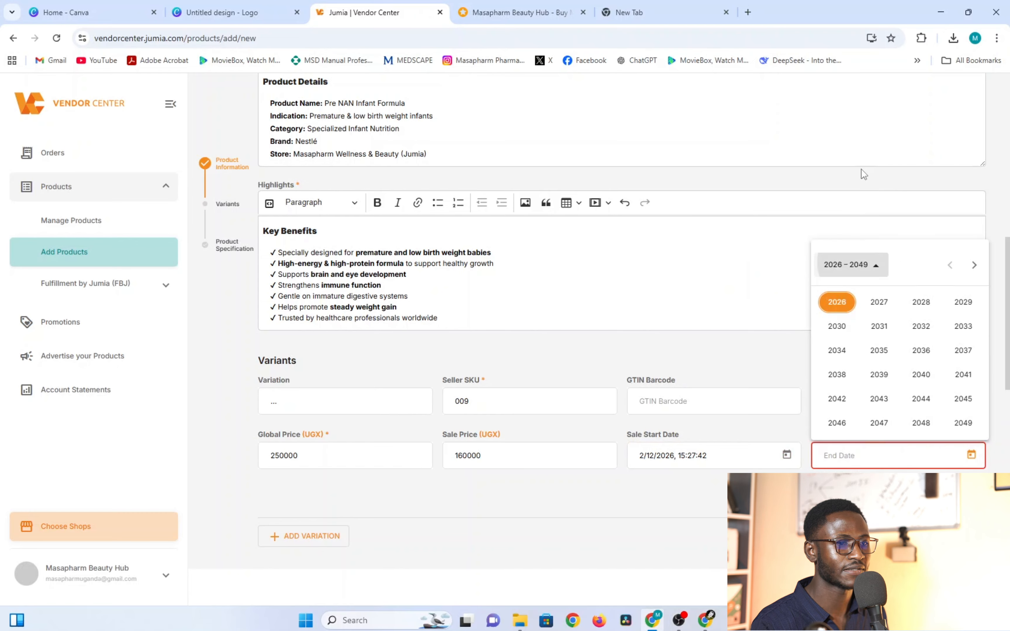
pyautogui.click(841, 336)
pyautogui.click(962, 422)
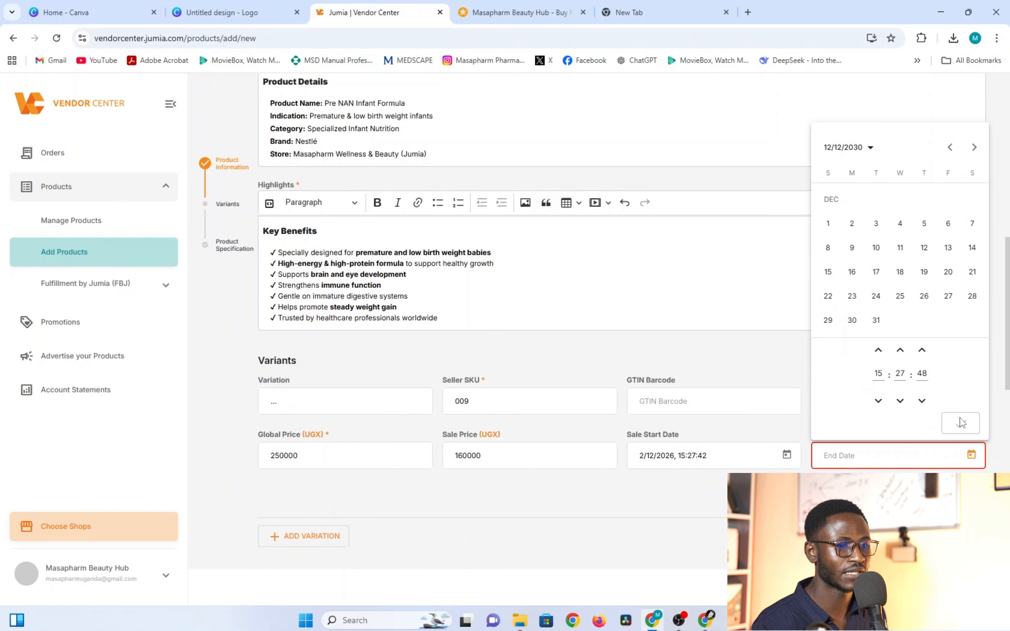
pyautogui.click(876, 320)
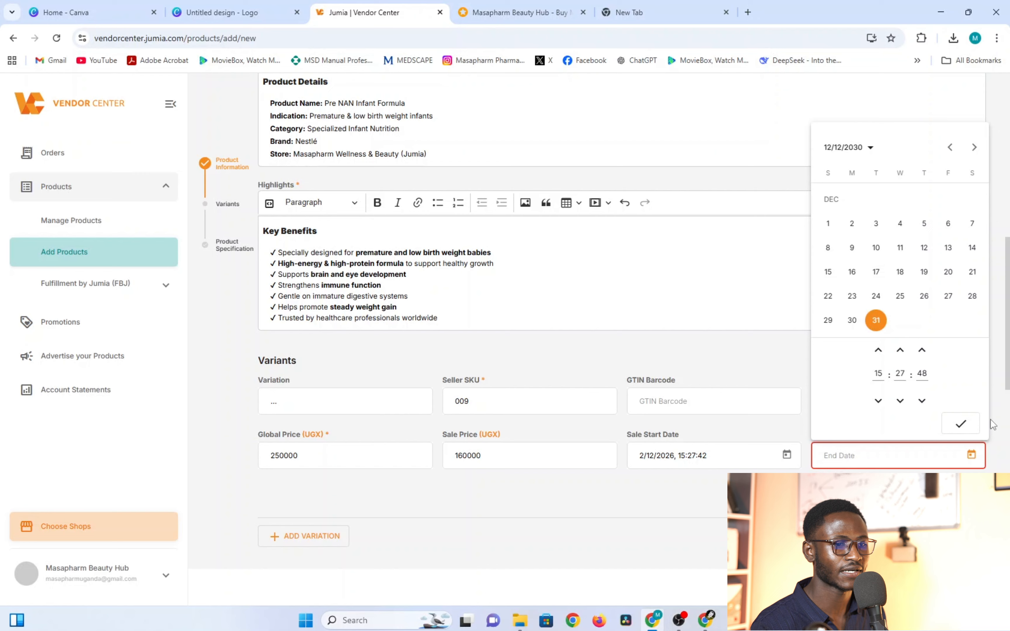
pyautogui.click(958, 425)
# Step: Fill in the product warranty in the Product Specification section with "Stored under pharmacaeutically monitored conditions."
pyautogui.scroll(-5, 522, 405)
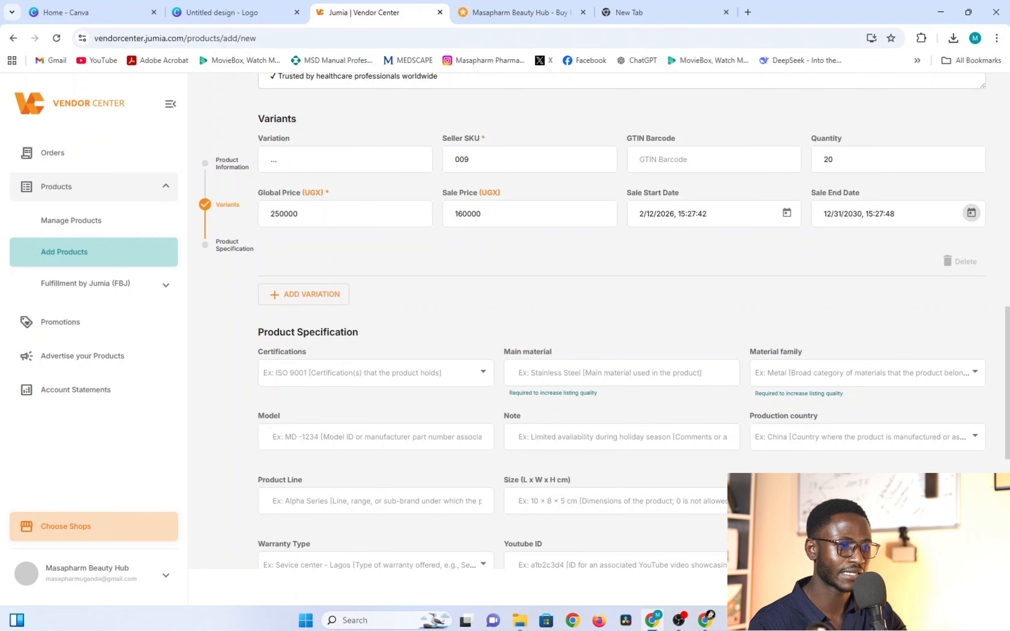
pyautogui.scroll(-4, 634, 460)
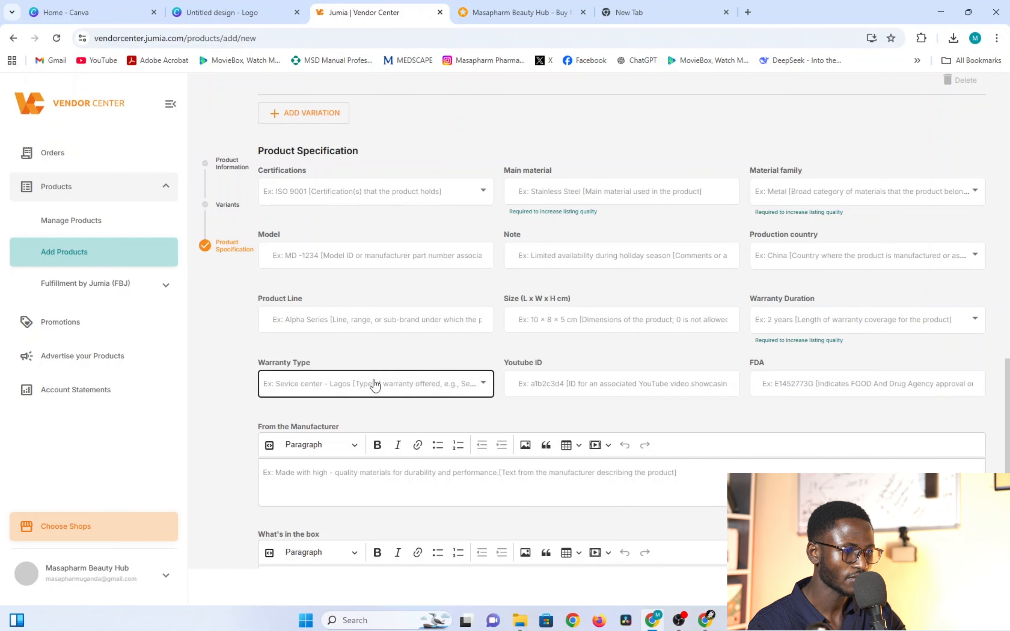
pyautogui.scroll(-7, 341, 404)
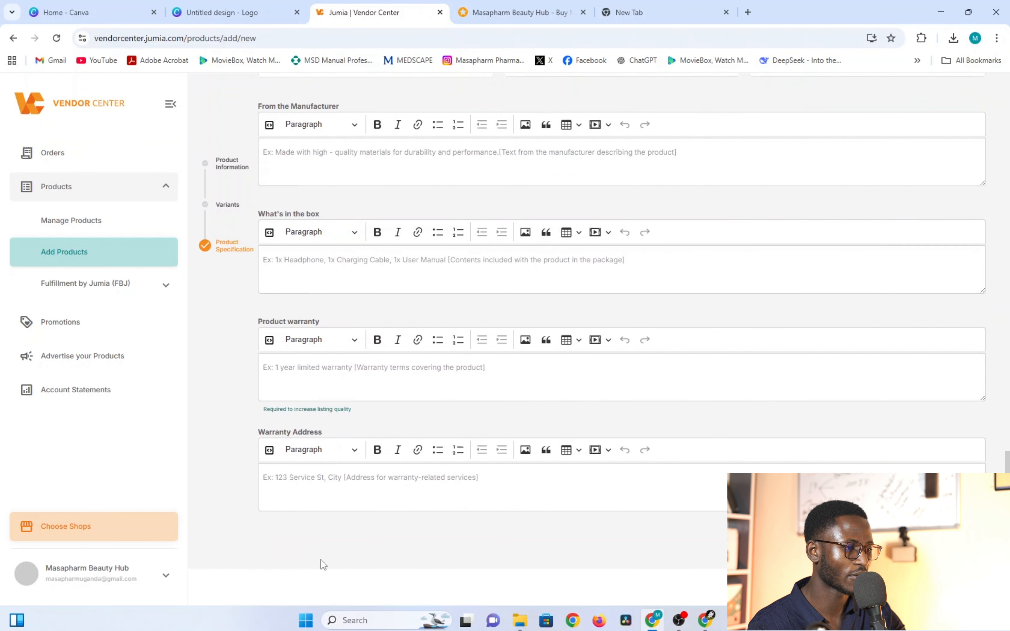
pyautogui.click(303, 474)
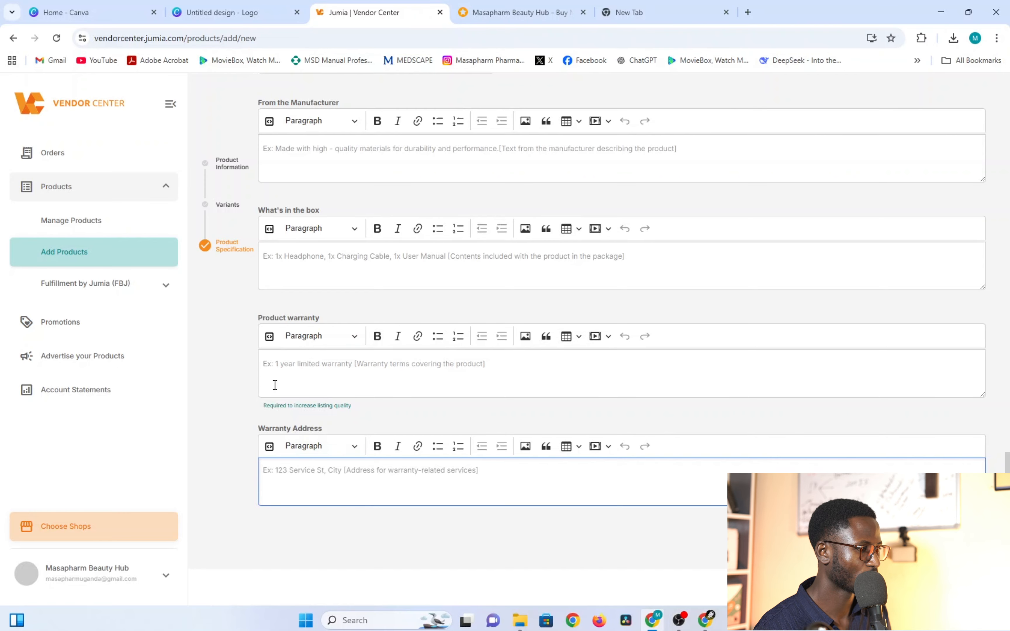
pyautogui.click(289, 368)
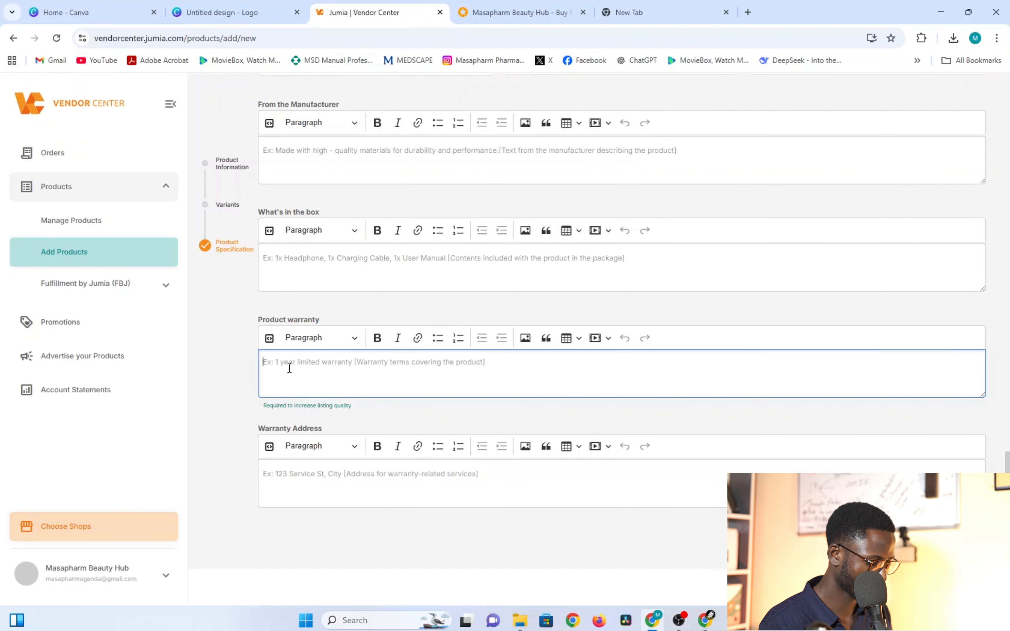
pyautogui.write('one')
pyautogui.press('BackSpace')
pyautogui.press('BackSpace')
pyautogui.press('BackSpace')
pyautogui.write('S')
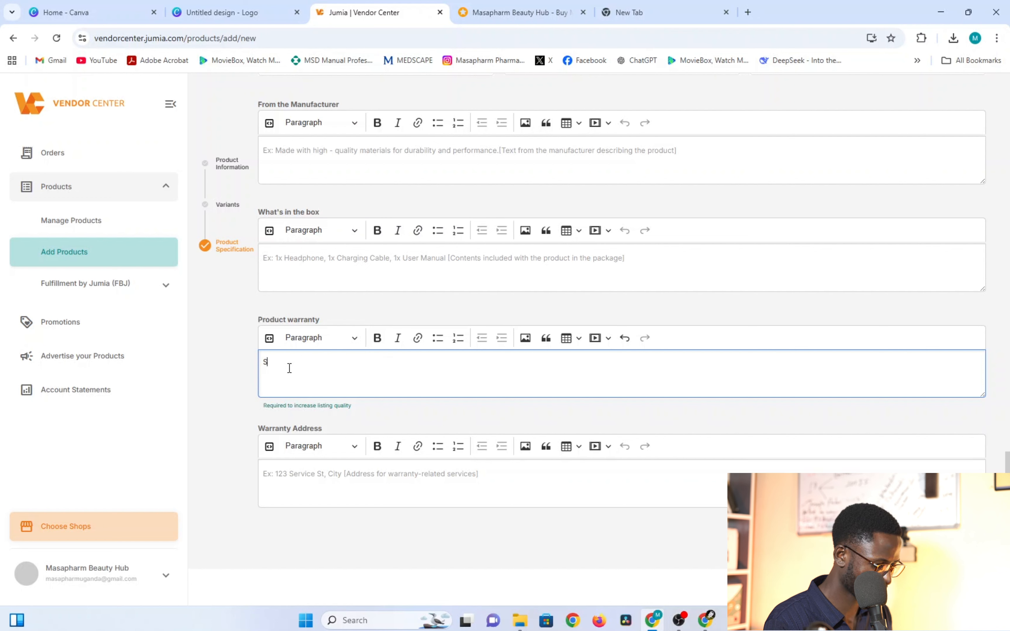
pyautogui.write('tored ')
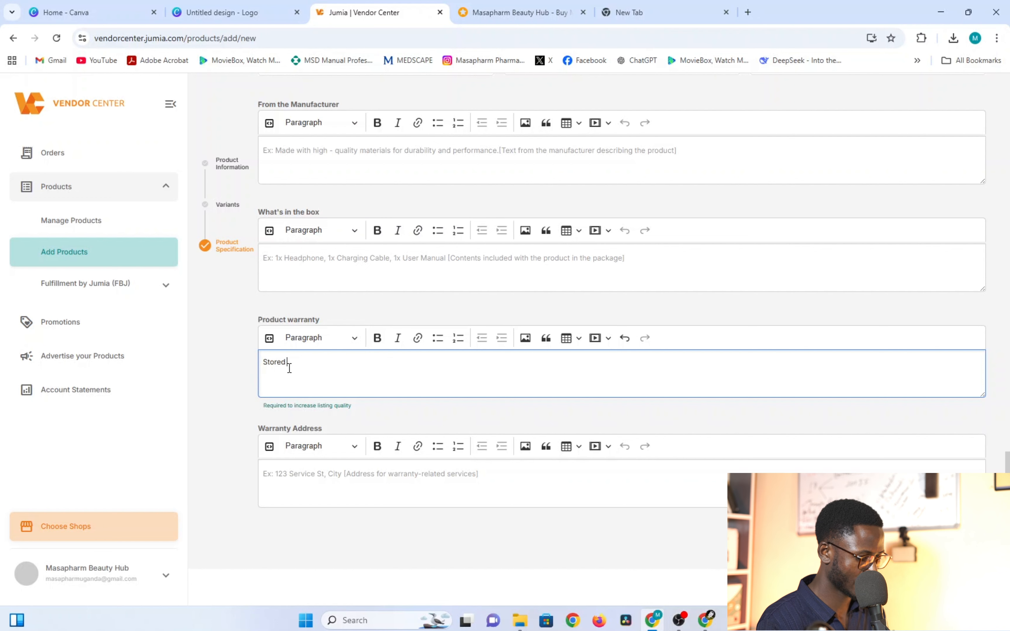
pyautogui.write('under pharm')
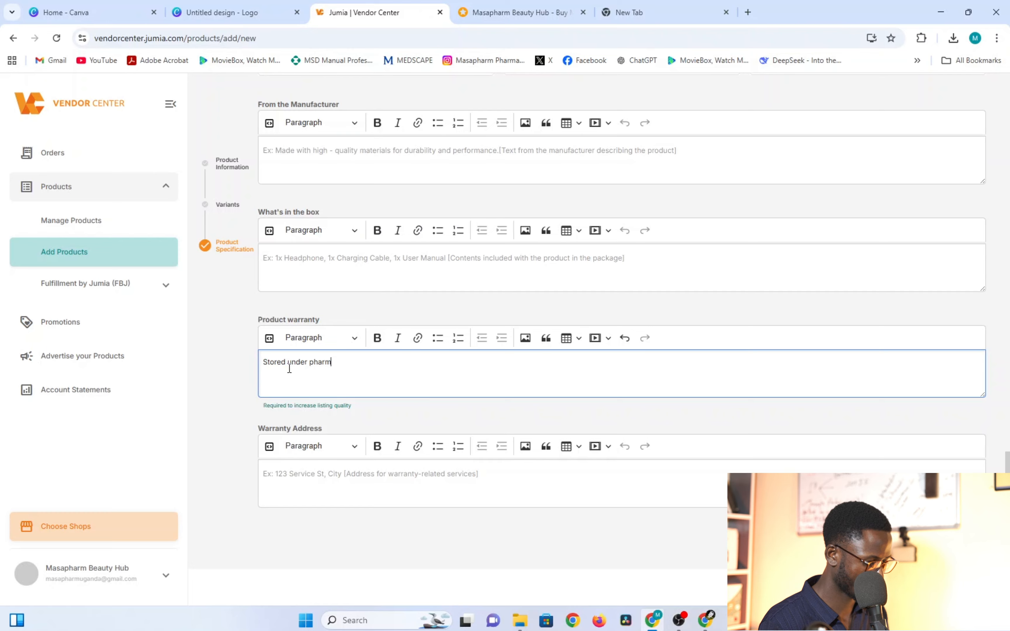
pyautogui.write('acaeutical')
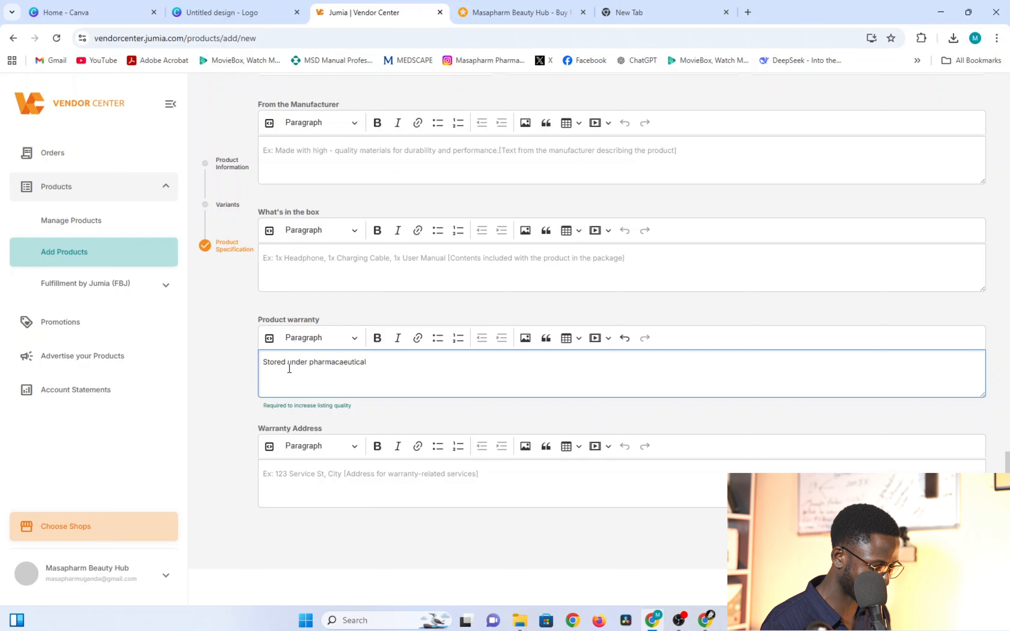
pyautogui.write('ly monitored conditions.')
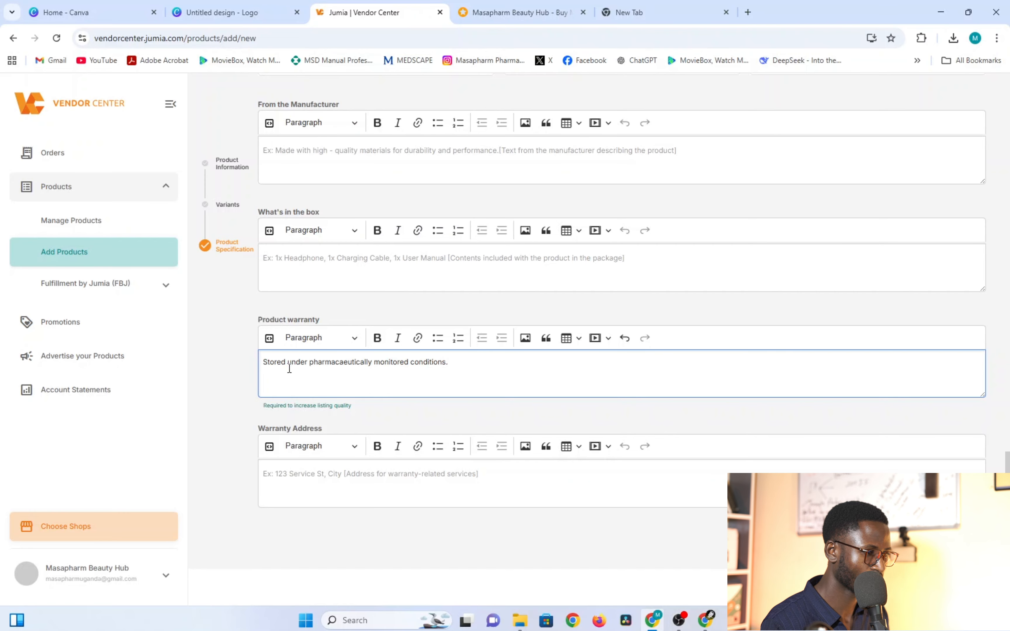
# Step: Enter the main branch's location in the Warranty Address, labelled "Main Branch:", with the spelling of "Church" corrected
pyautogui.click(299, 481)
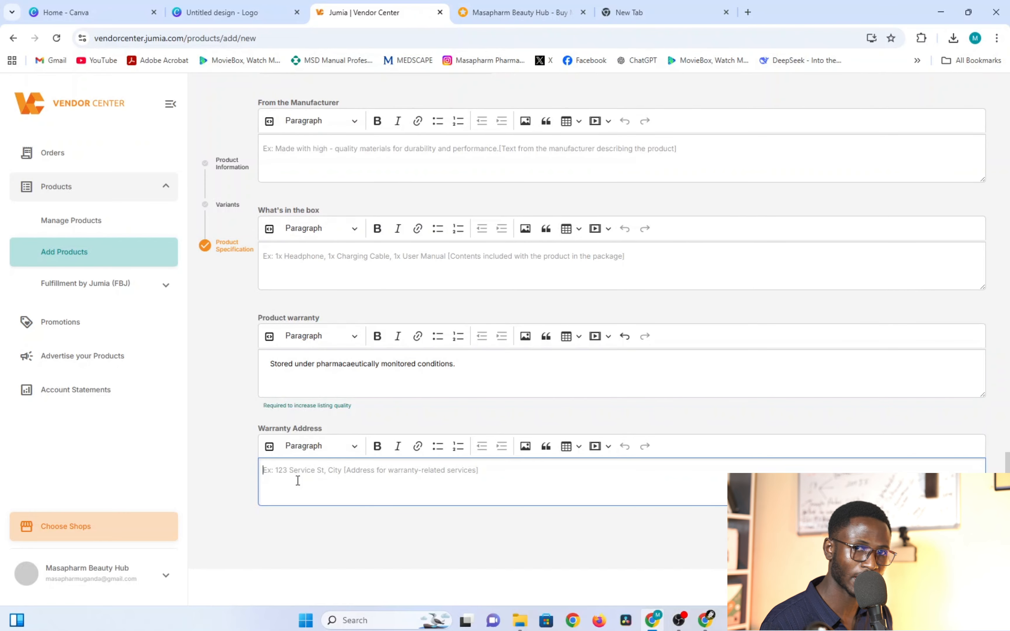
pyautogui.write('Main ')
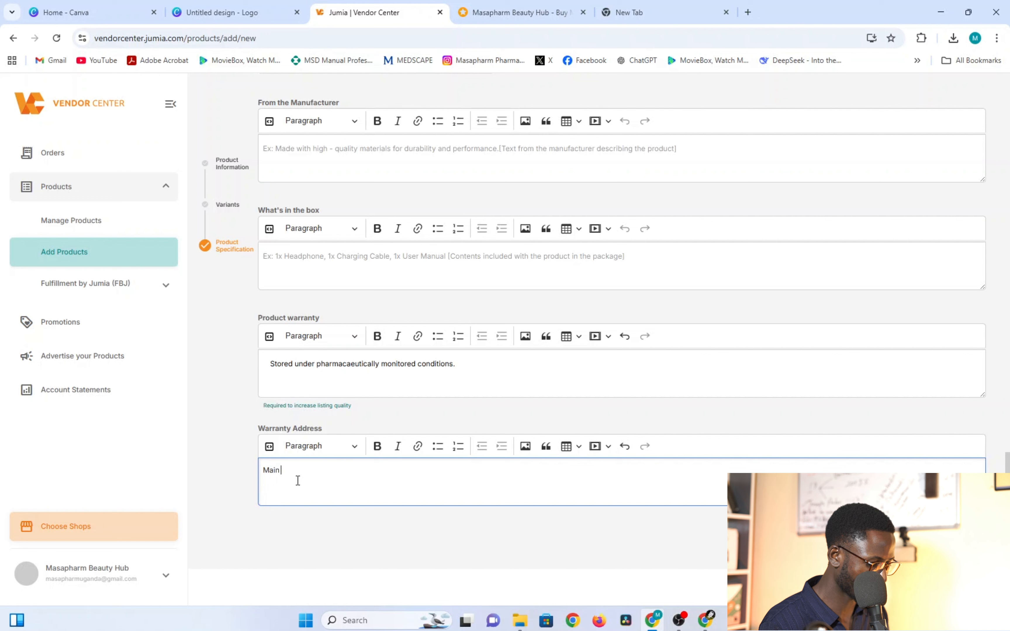
pyautogui.write('Bran')
pyautogui.press('BackSpace')
pyautogui.write('anch')
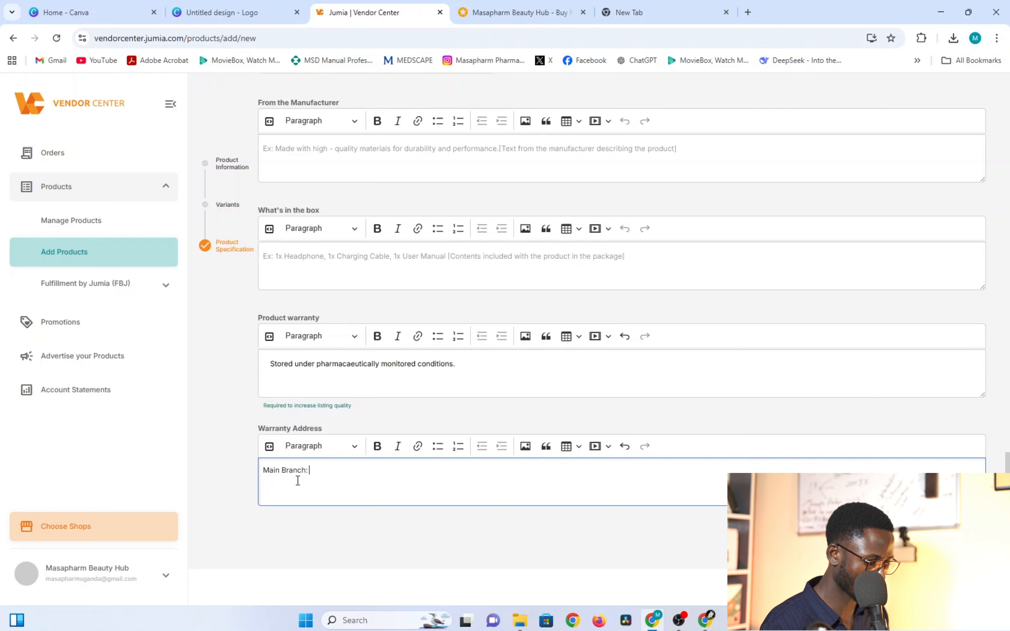
pyautogui.write(': Next')
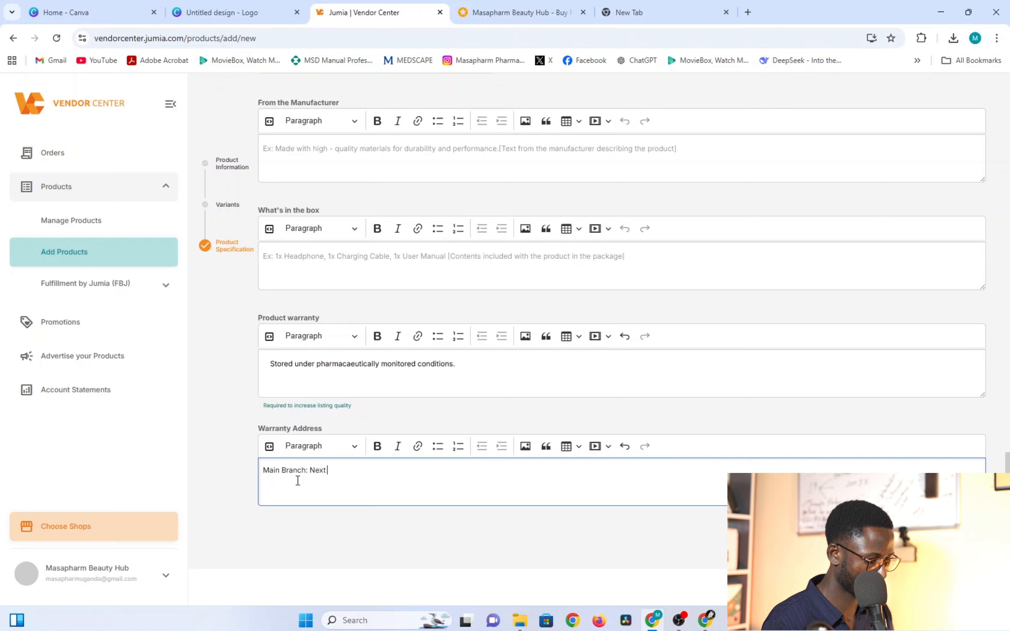
pyautogui.write(' glory o')
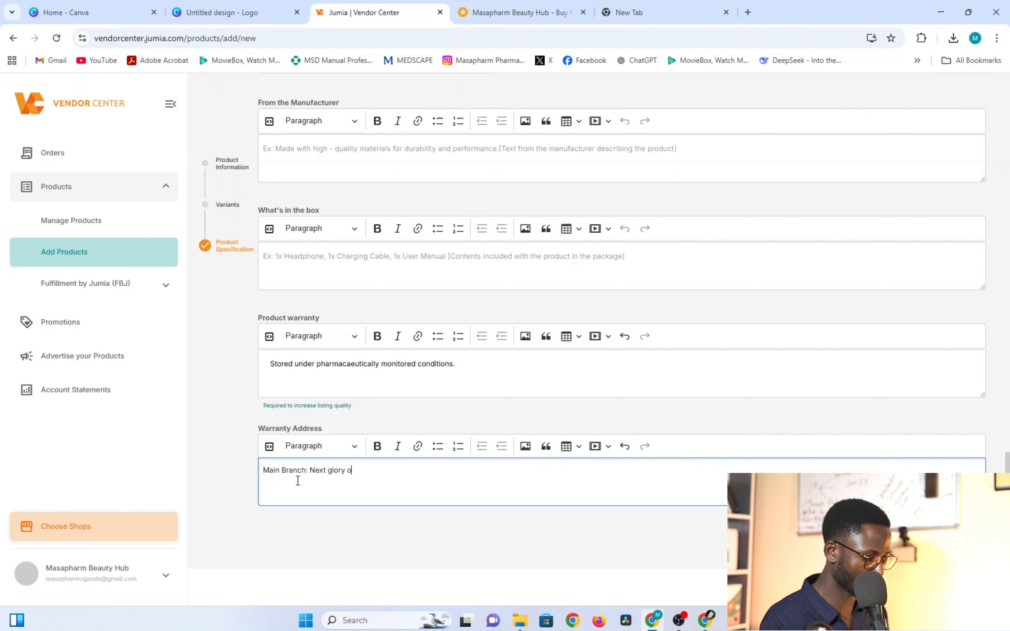
pyautogui.write('f Chr')
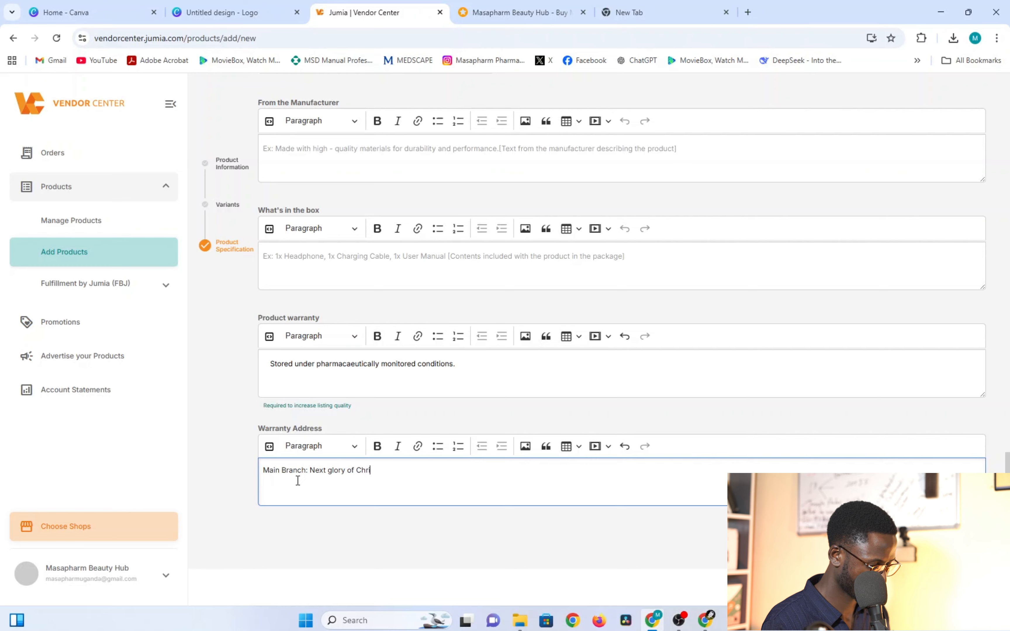
pyautogui.write('ist Churcg')
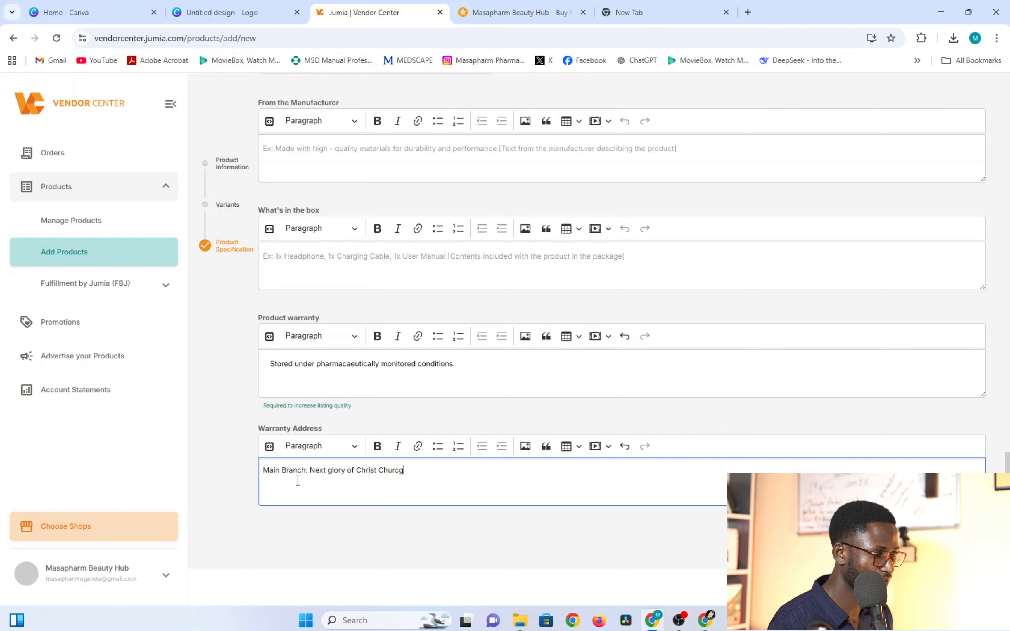
pyautogui.press('BackSpace')
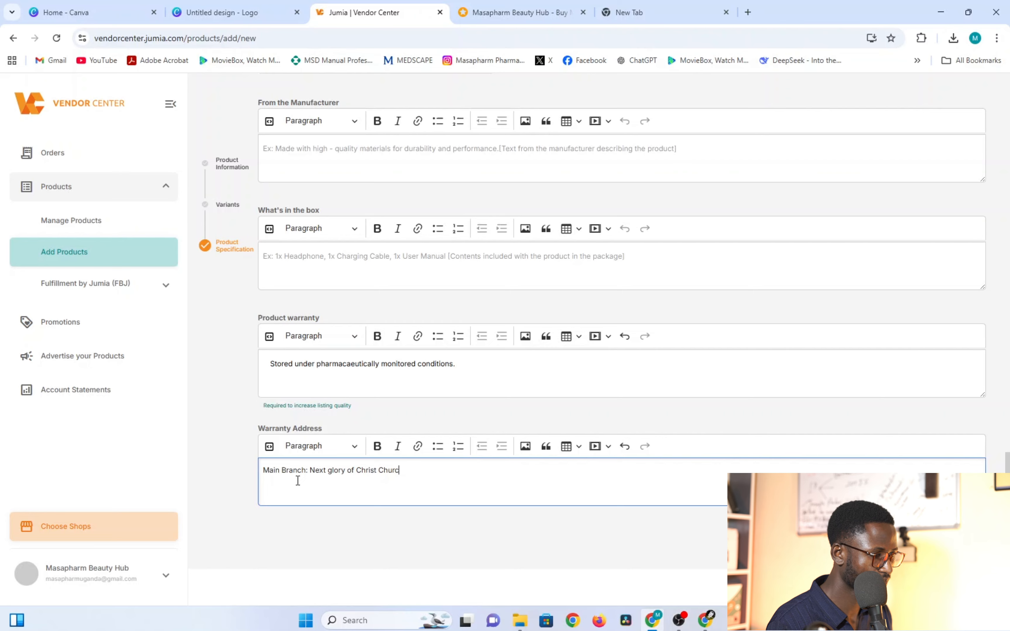
pyautogui.write('H Kaw')
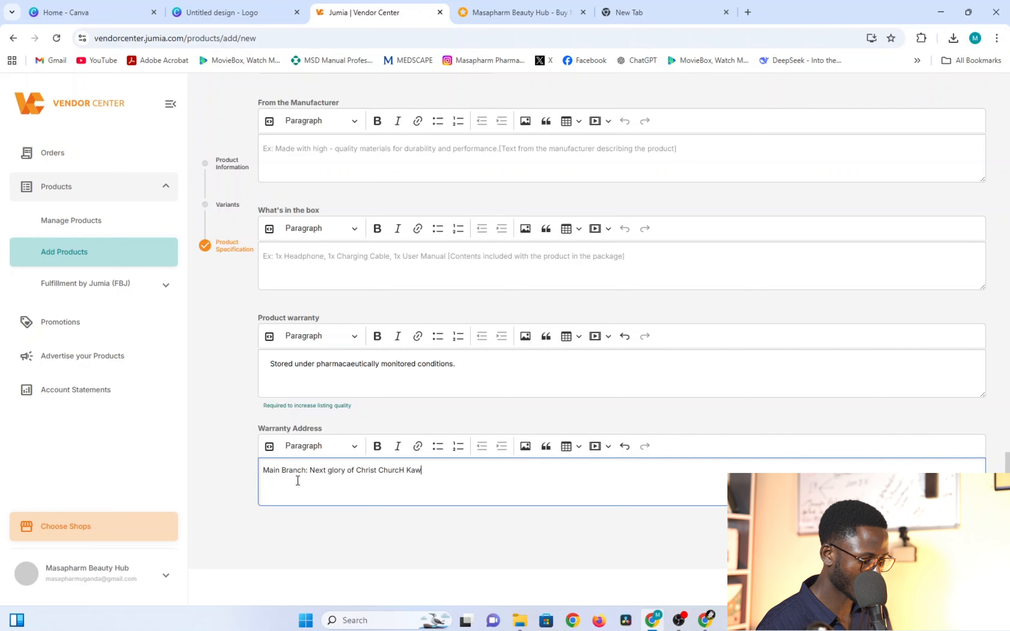
pyautogui.write('aala')
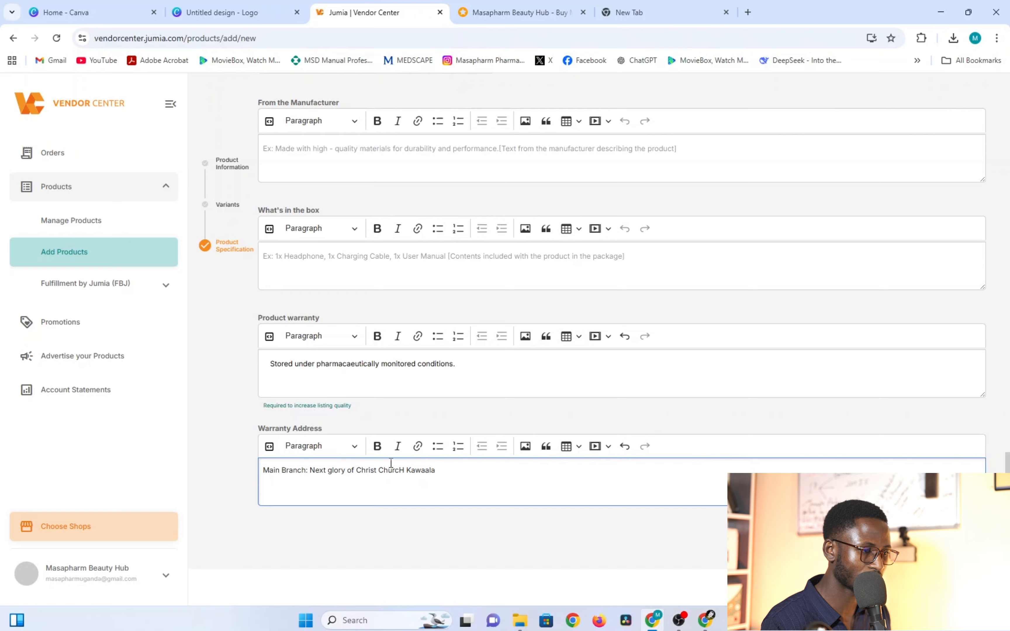
pyautogui.click(405, 469)
pyautogui.press('BackSpace')
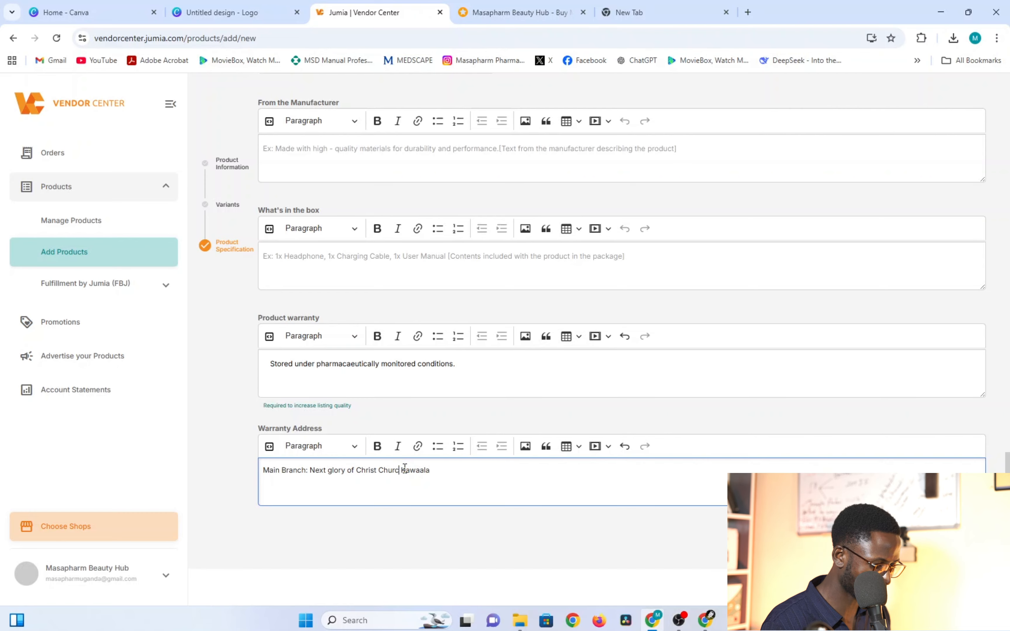
pyautogui.write('h')
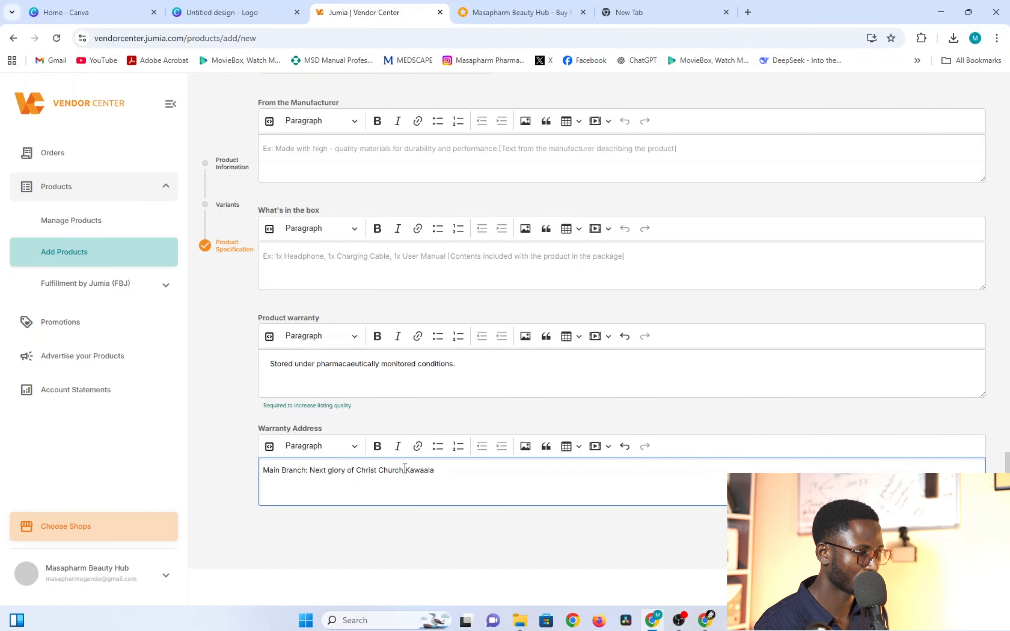
# Step: Add a second line to the Warranty Address with the second branch's location, labelled "Second Branch:"
pyautogui.click(436, 465)
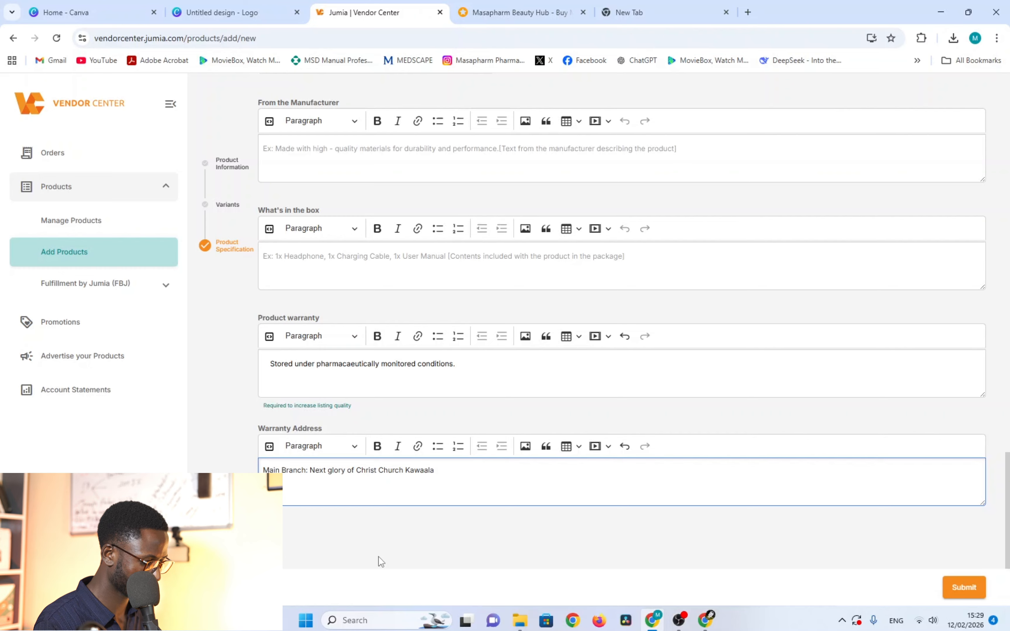
pyautogui.press('Return')
pyautogui.write('nd Branch: Opp K')
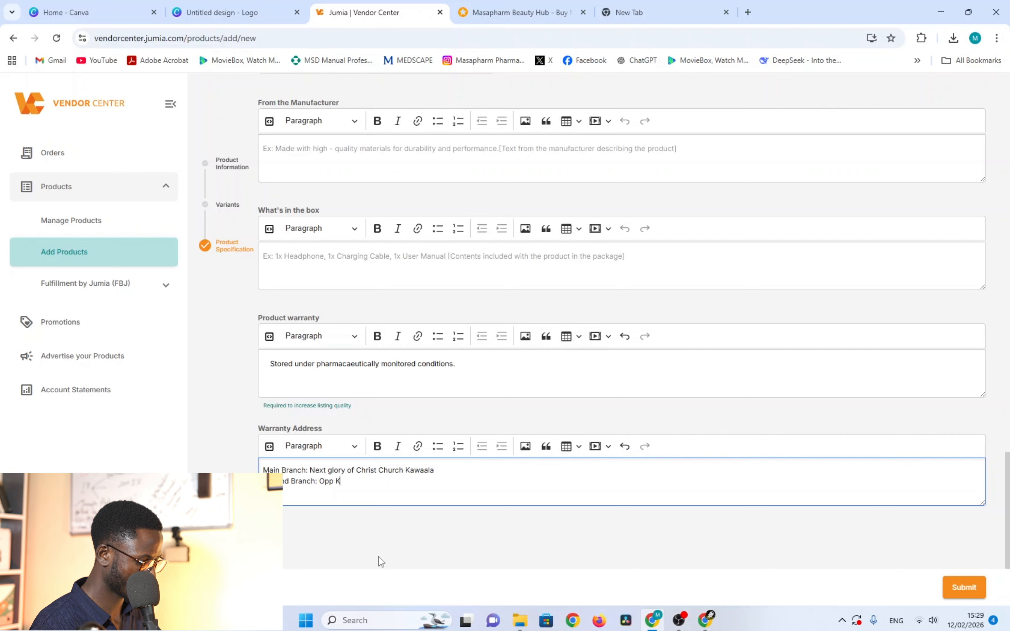
pyautogui.write('awaala H')
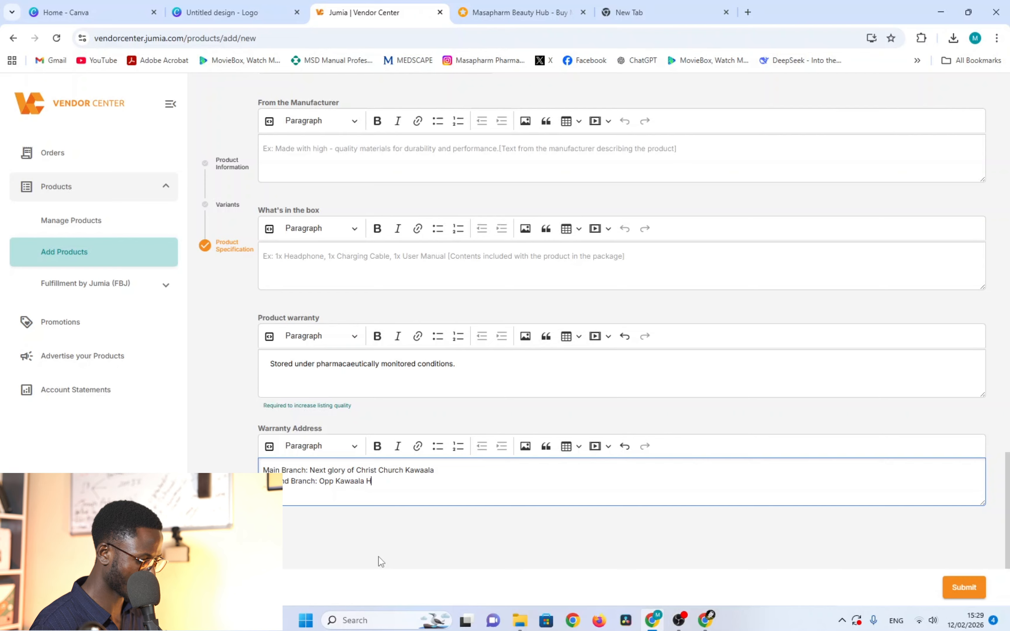
pyautogui.write('ealthy ')
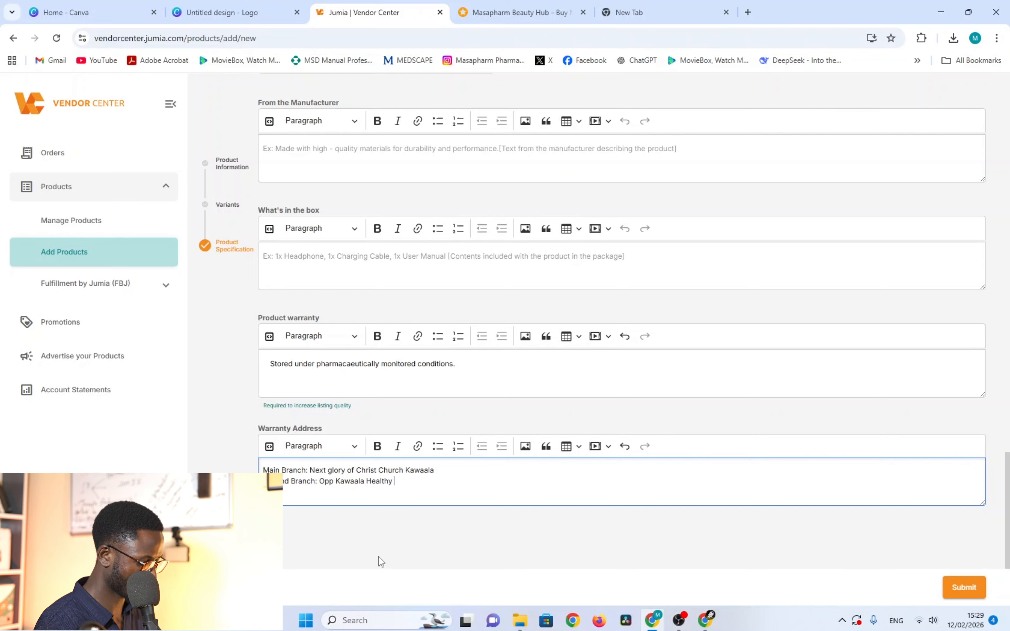
pyautogui.write('Centre IV')
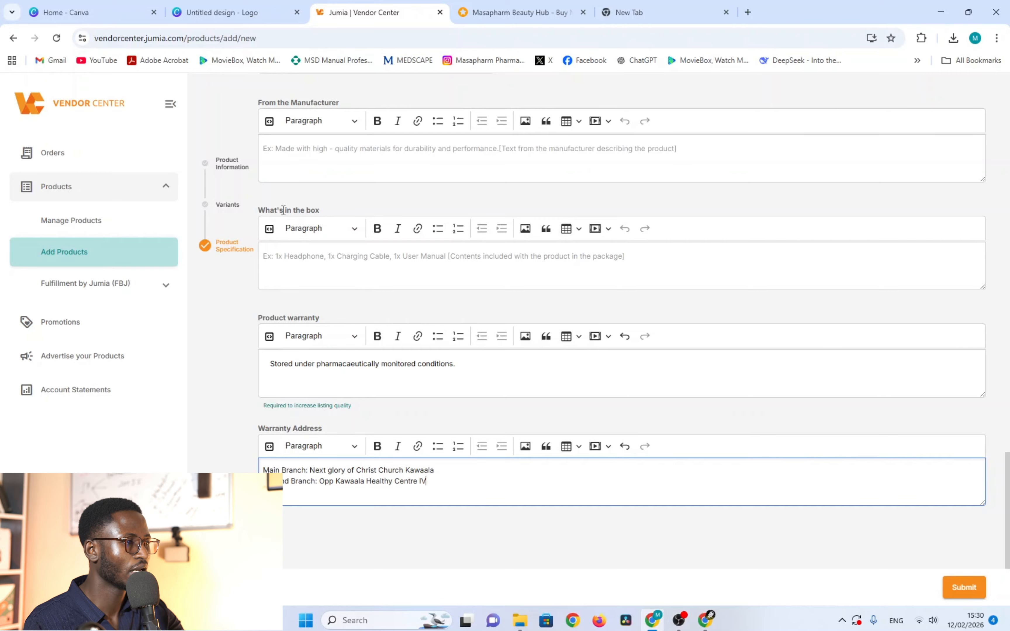
# Step: Describe the package contents in What's in the box as "I tin of Pre NAN milk formula 400g"
pyautogui.click(290, 262)
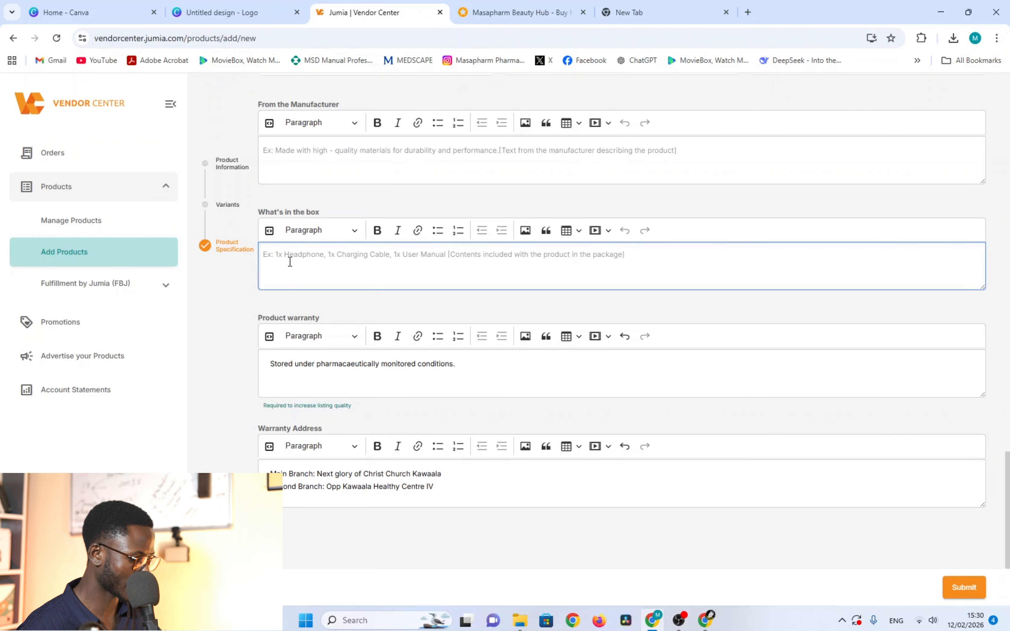
pyautogui.write('I tin')
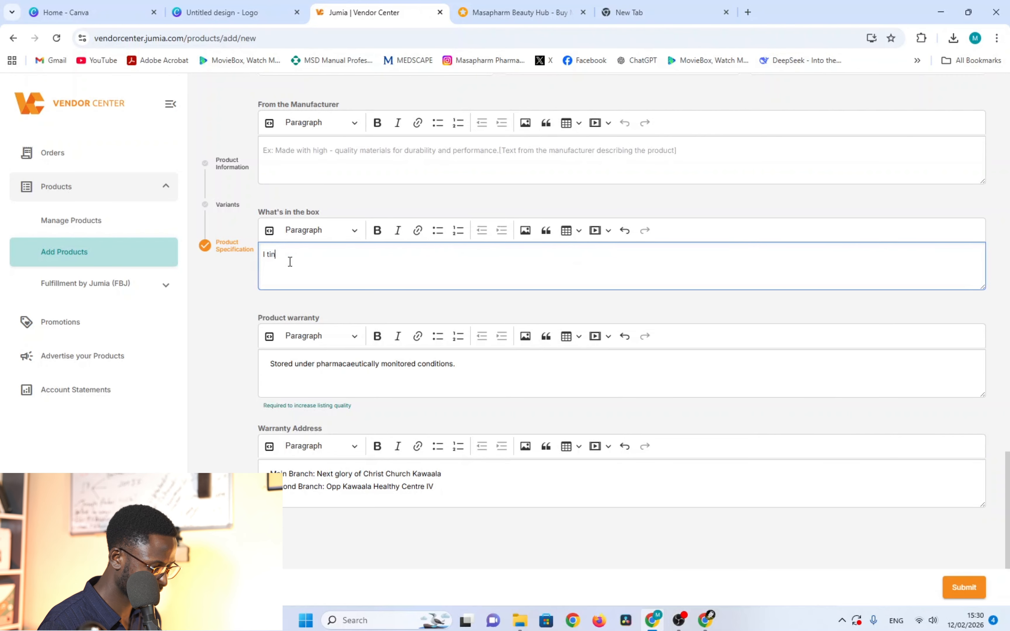
pyautogui.write(' of Prenan')
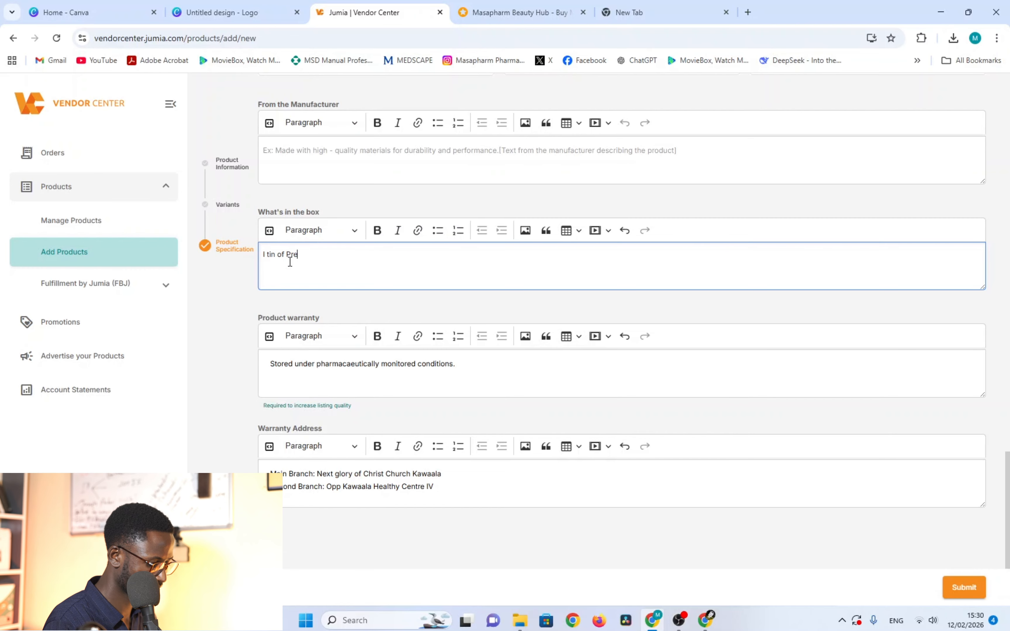
pyautogui.press('BackSpace')
pyautogui.press('BackSpace')
pyautogui.press('BackSpace')
pyautogui.write('NAN 400g baby')
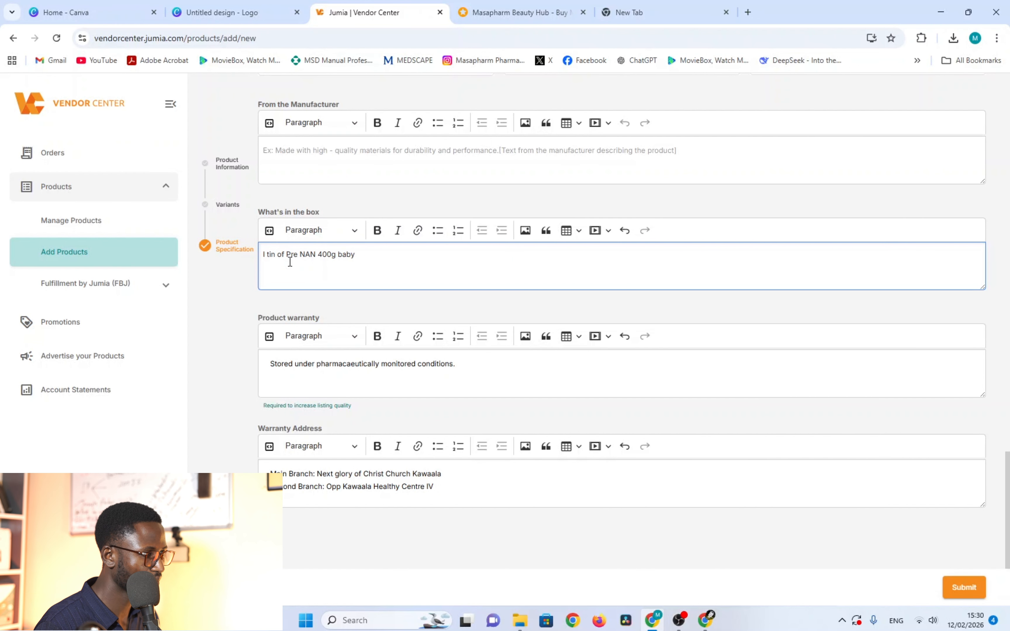
pyautogui.press('BackSpace')
pyautogui.press('BackSpace')
pyautogui.press('BackSpace')
pyautogui.press('BackSpace')
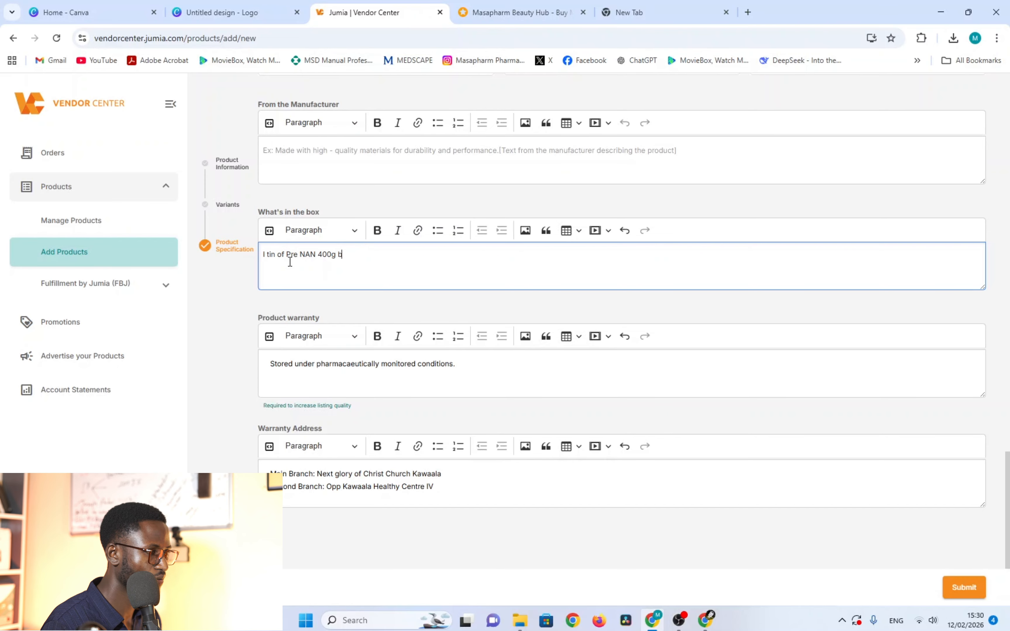
pyautogui.write('mi')
pyautogui.press('BackSpace')
pyautogui.press('BackSpace')
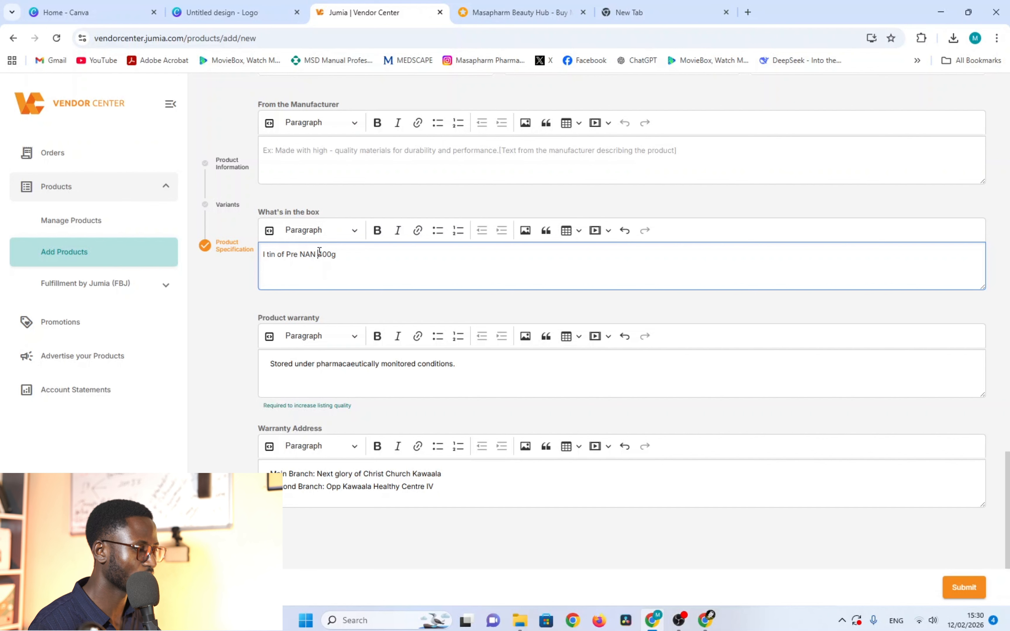
pyautogui.write('milk for')
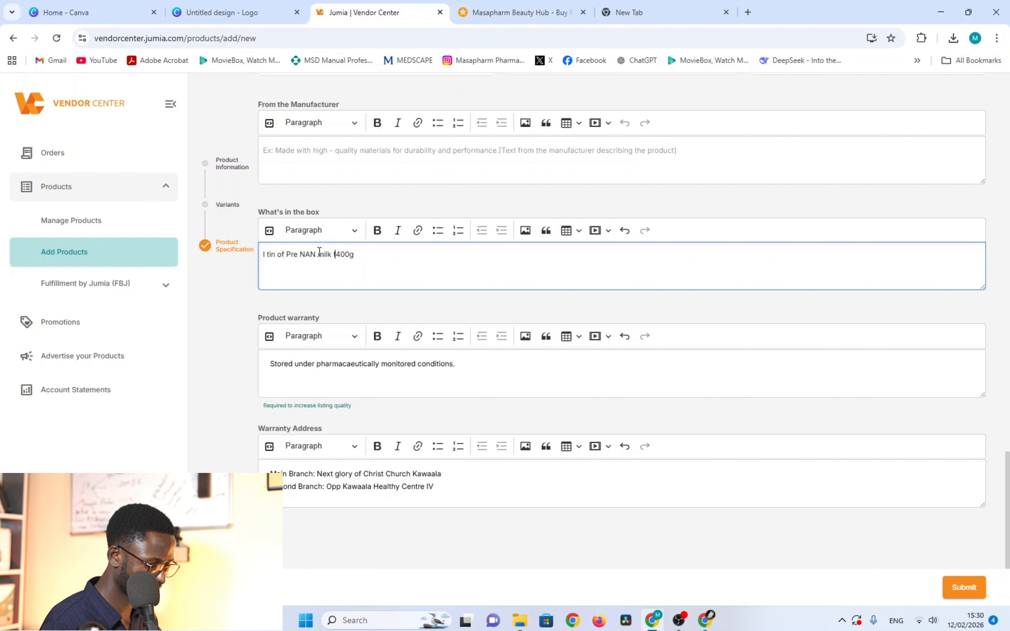
pyautogui.write('mula')
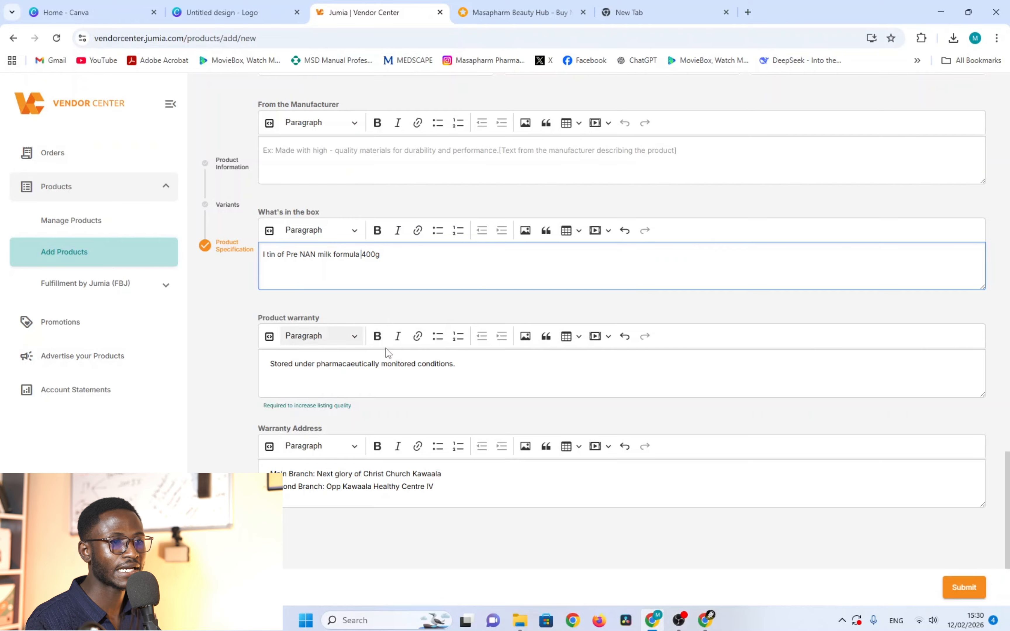
# Step: Check the product specification fields and submit the new product
pyautogui.scroll(-1, 500, 446)
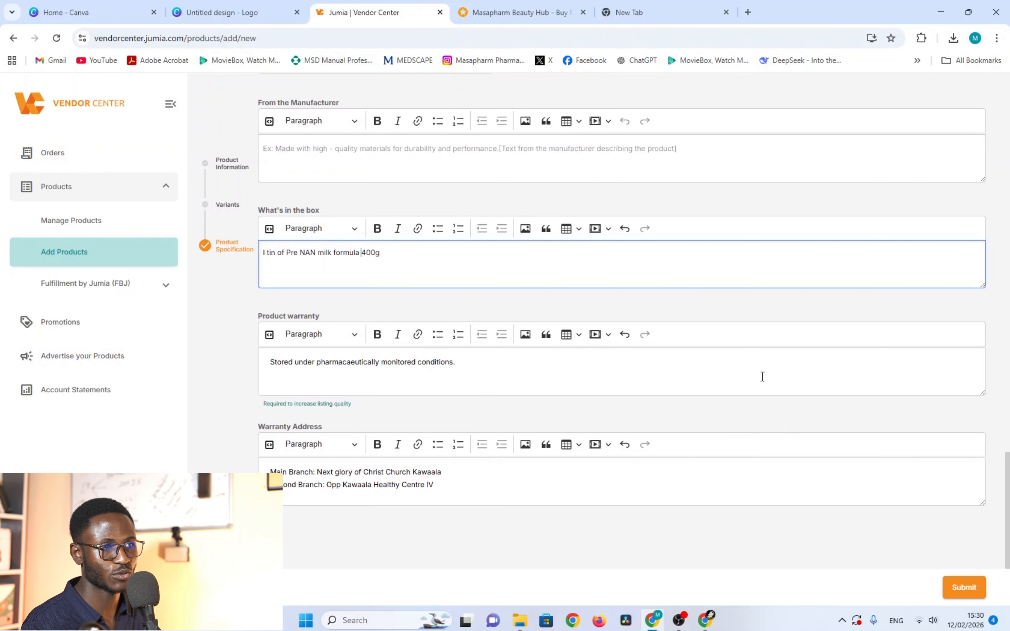
pyautogui.scroll(8, 762, 376)
pyautogui.scroll(8, 711, 351)
pyautogui.scroll(-10, 717, 374)
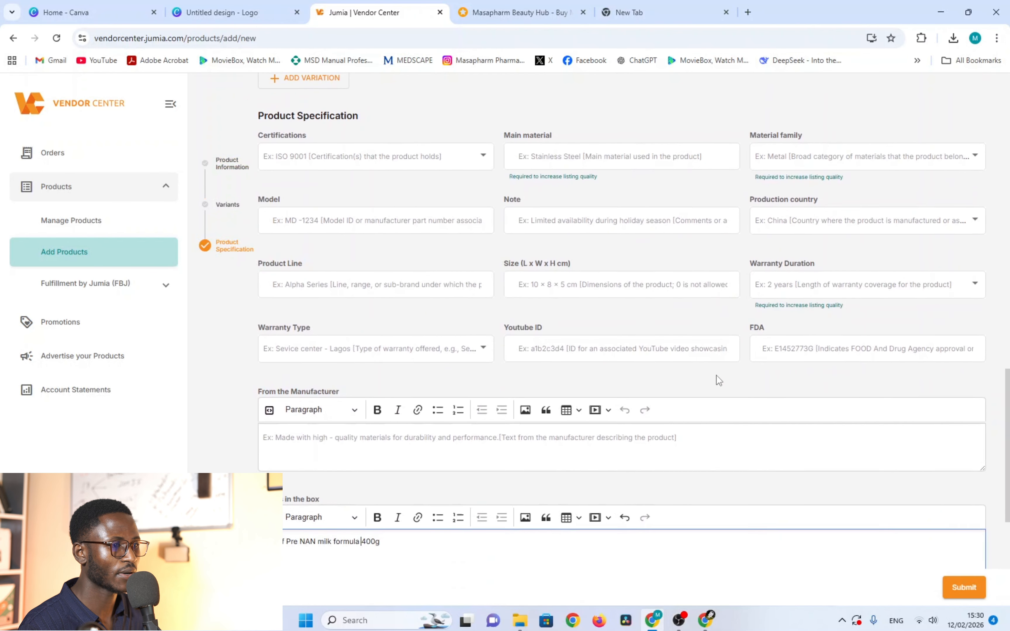
pyautogui.scroll(-3, 750, 354)
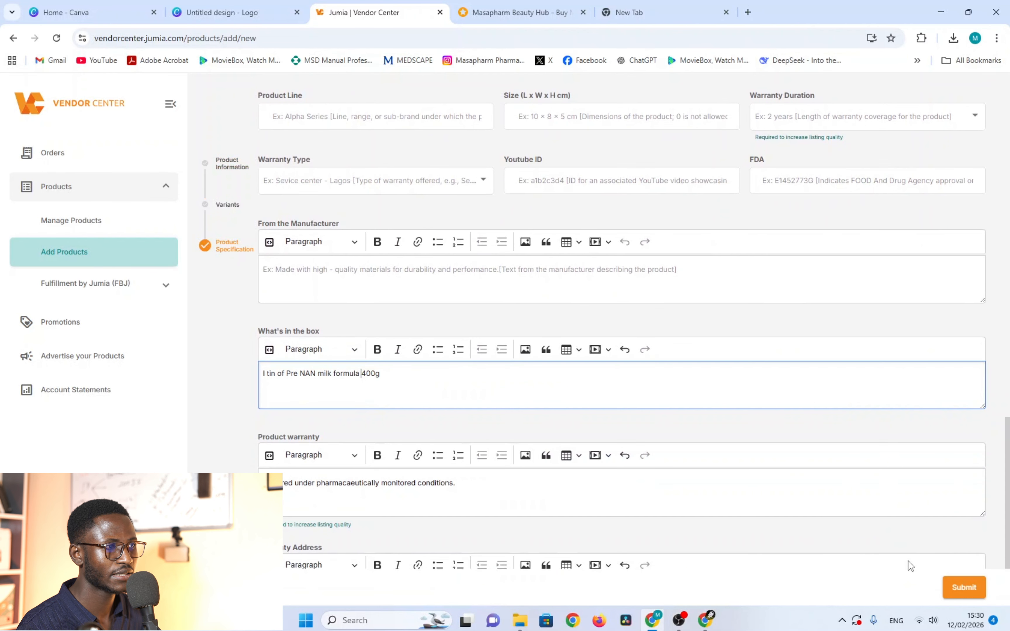
pyautogui.click(963, 588)
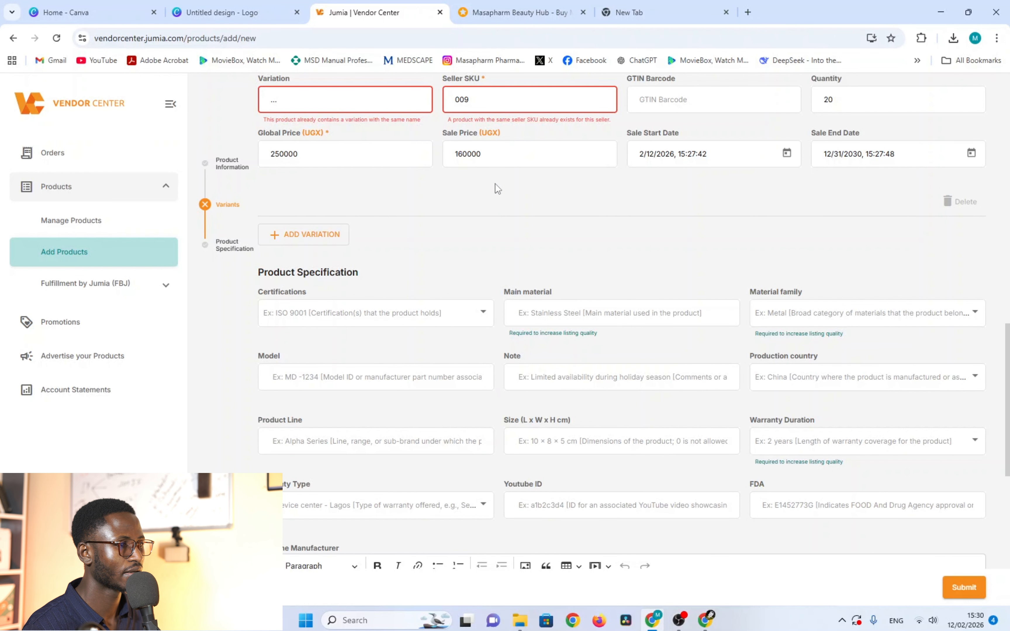
# Step: Change the variant's seller SKU to 010
pyautogui.scroll(3, 494, 166)
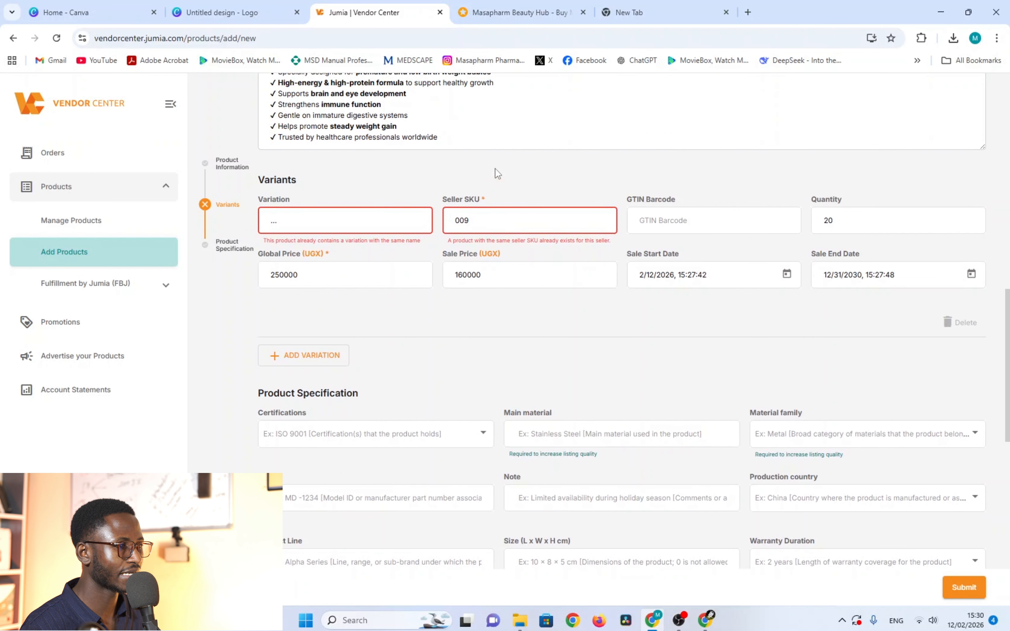
pyautogui.click(473, 222)
pyautogui.press('BackSpace')
pyautogui.press('BackSpace')
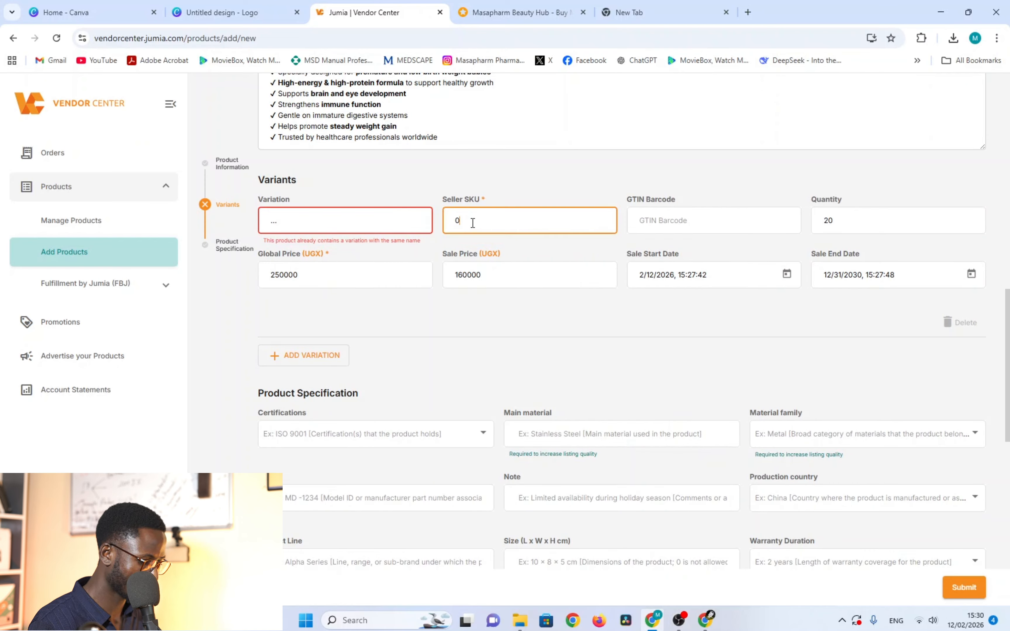
pyautogui.write('10')
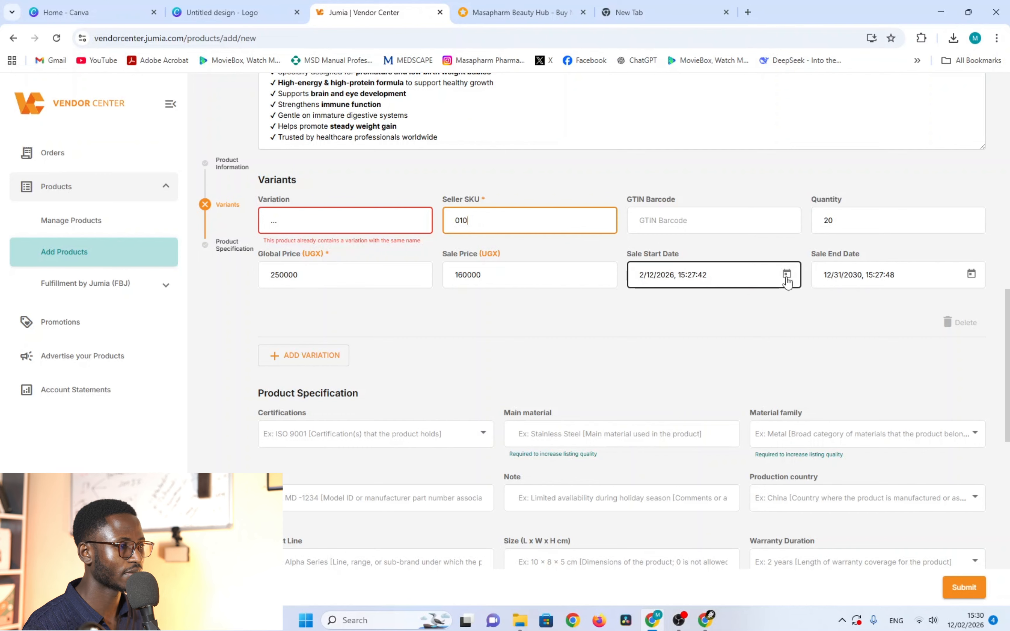
# Step: Submit the product again and review the variant's Variation field and the sections above it
pyautogui.scroll(-1, 544, 339)
pyautogui.scroll(-10, 544, 340)
pyautogui.click(956, 591)
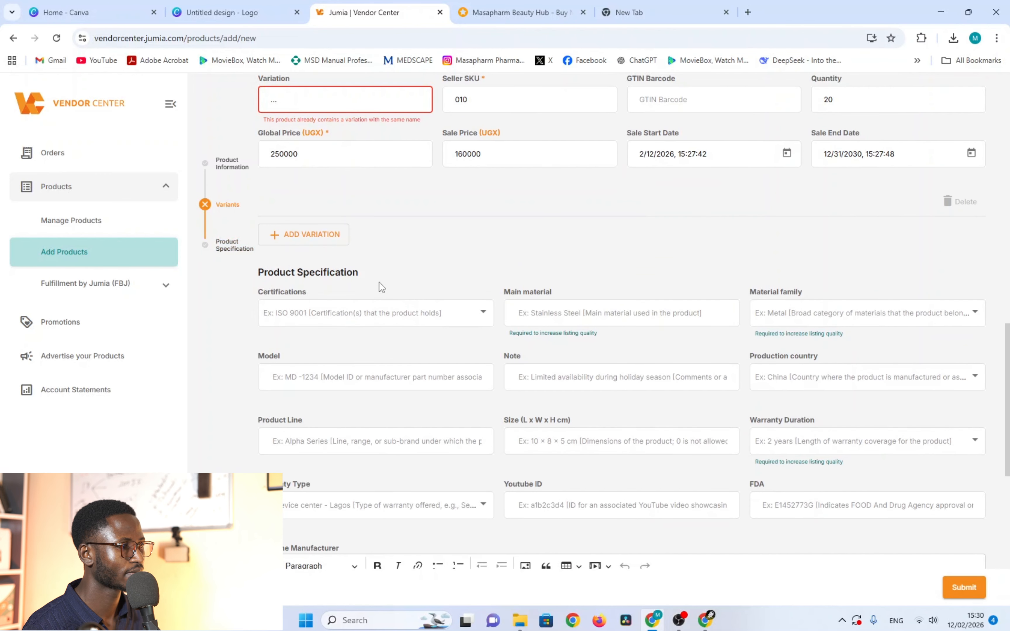
pyautogui.scroll(3, 382, 288)
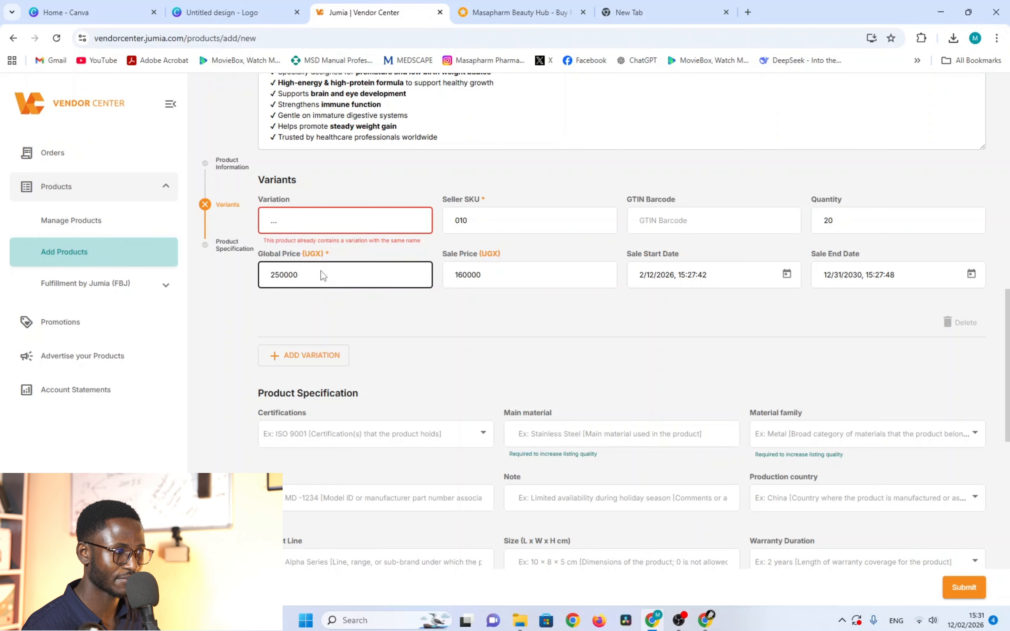
pyautogui.scroll(7, 364, 274)
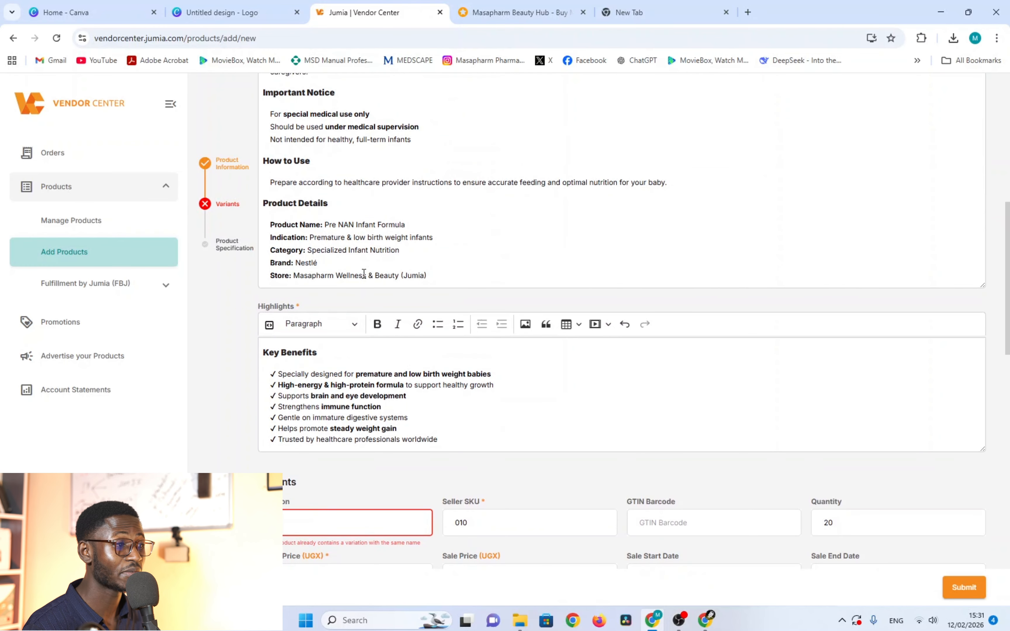
# Step: Review the completed product form, from the description and highlights through the variant details to the warranty fields
pyautogui.scroll(-9, 491, 337)
pyautogui.scroll(10, 534, 361)
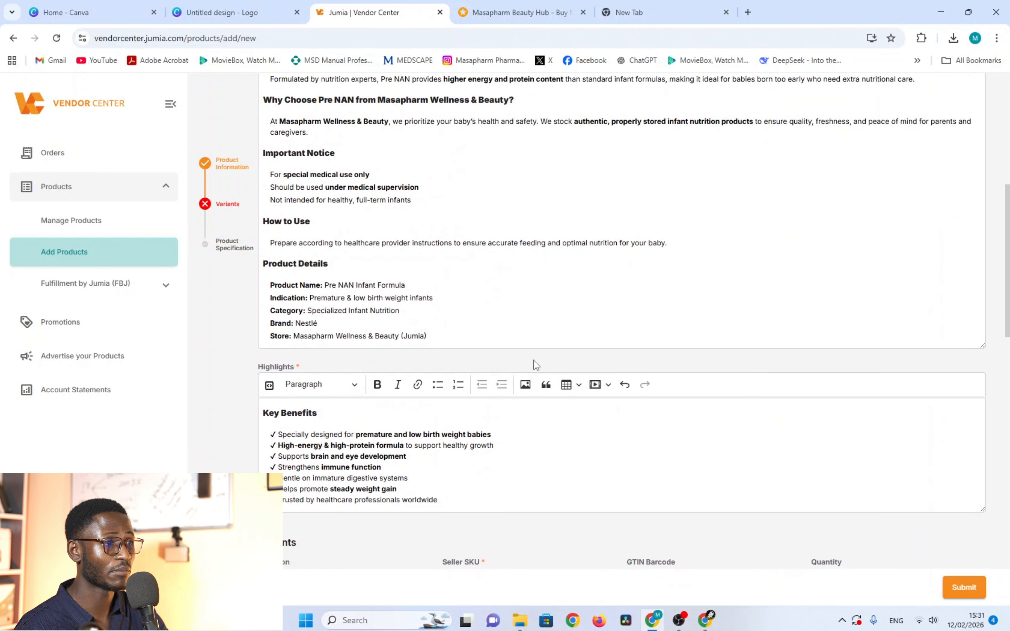
pyautogui.scroll(-2, 523, 353)
pyautogui.scroll(-20, 523, 352)
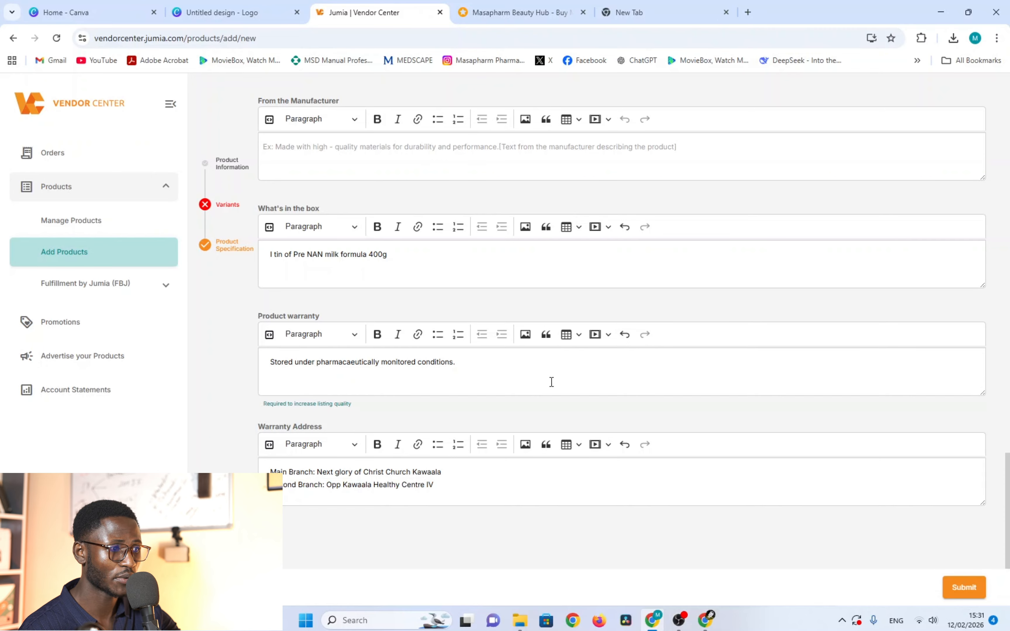
pyautogui.scroll(15, 373, 297)
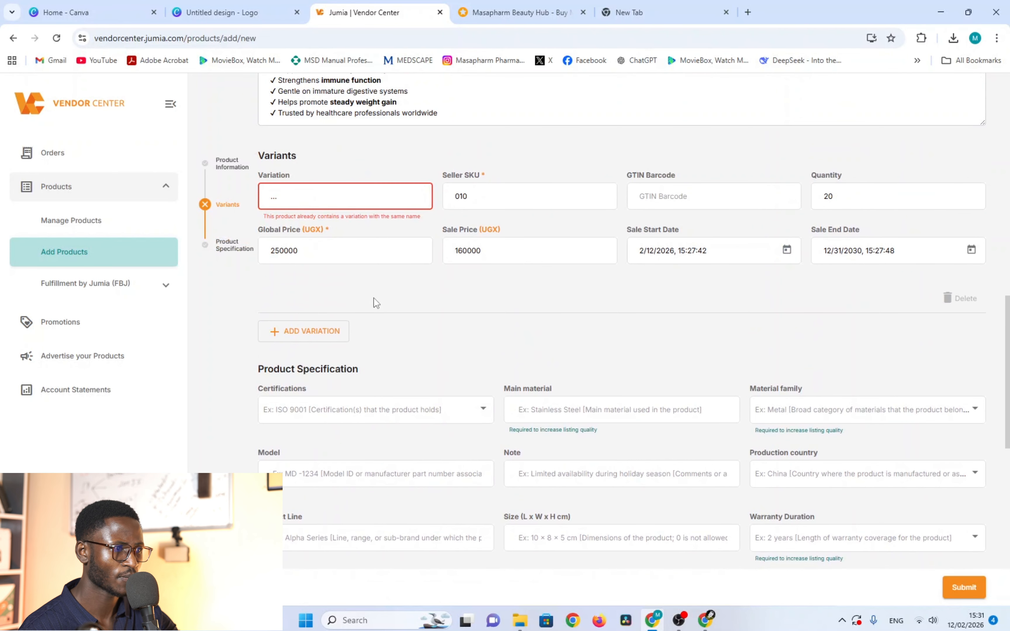
pyautogui.scroll(-8, 422, 294)
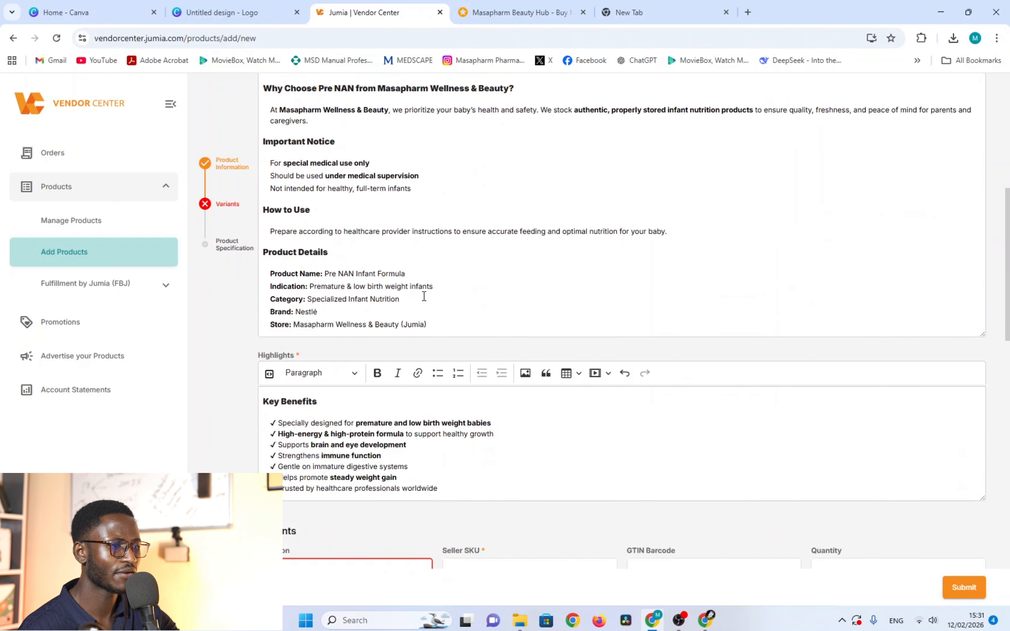
pyautogui.scroll(10, 418, 301)
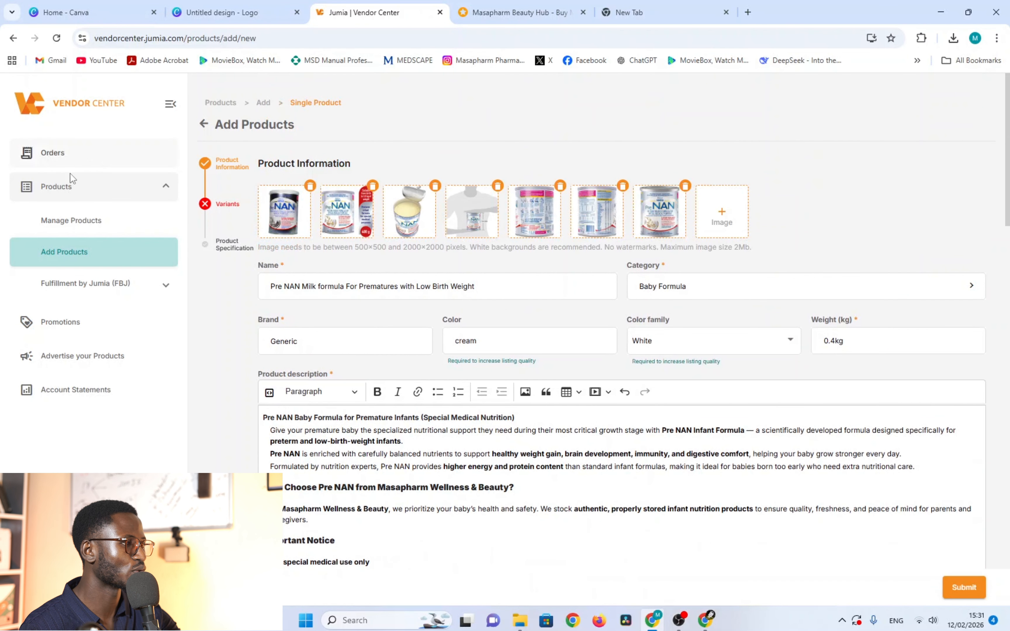
# Step: Open the list of managed products and check the visibility status of the Pre NAN and Epimax Original Cream items
pyautogui.click(84, 221)
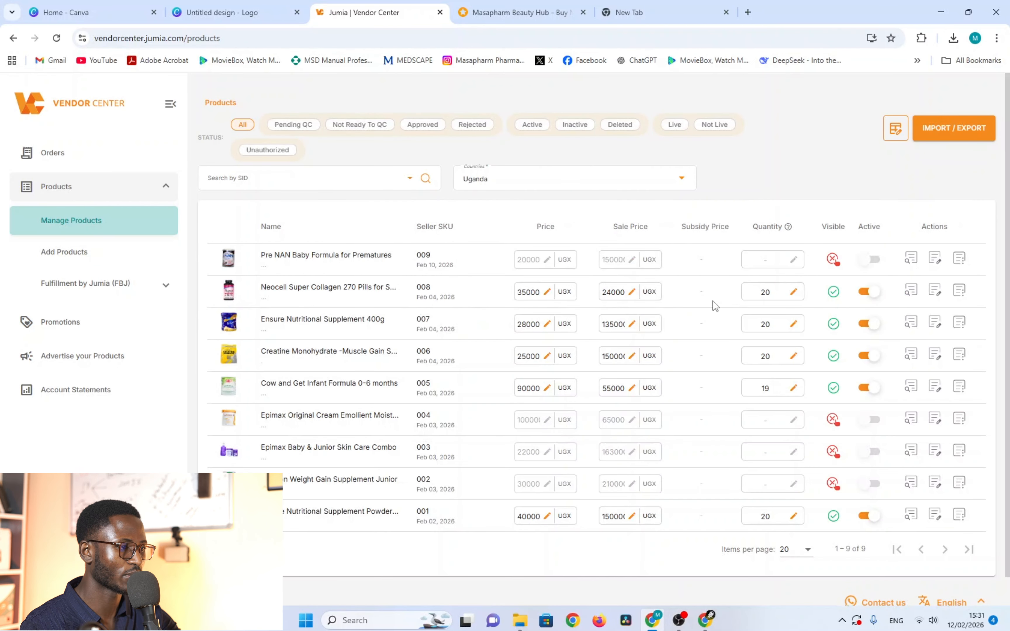
pyautogui.scroll(-1, 841, 438)
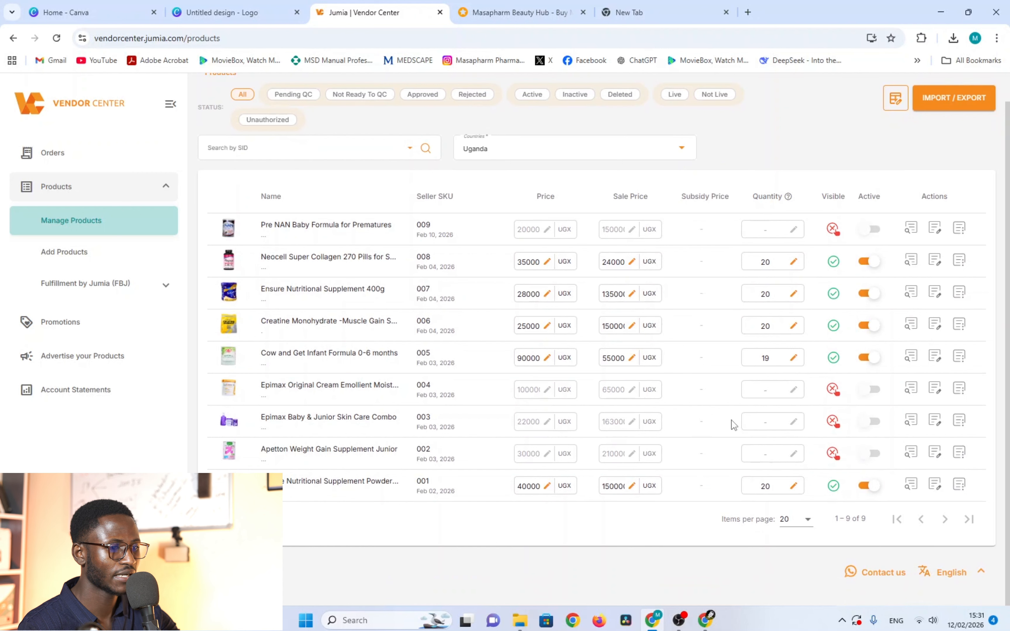
pyautogui.moveTo(836, 242)
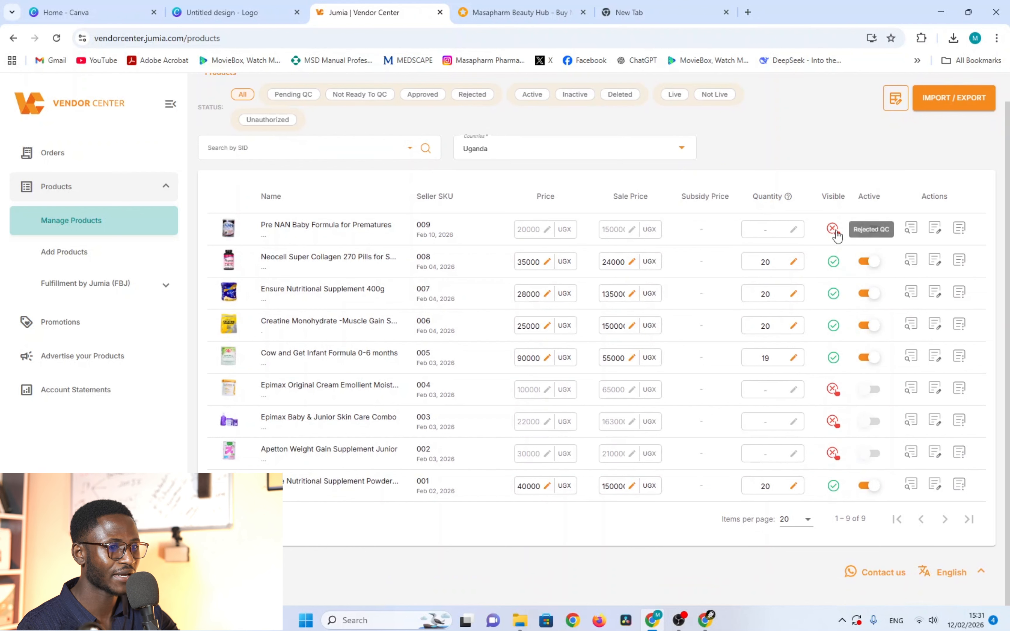
pyautogui.moveTo(835, 395)
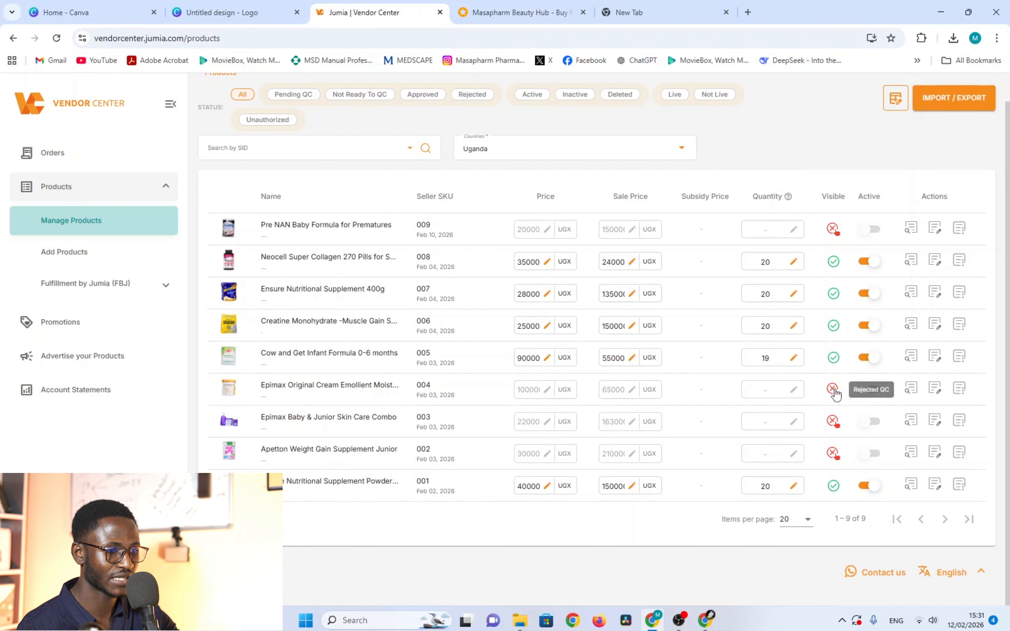
# Step: Read the Jumia Uganda QC status reason and comment for Epimax Baby & Junior Skin Care Combo, and close its details
pyautogui.click(834, 421)
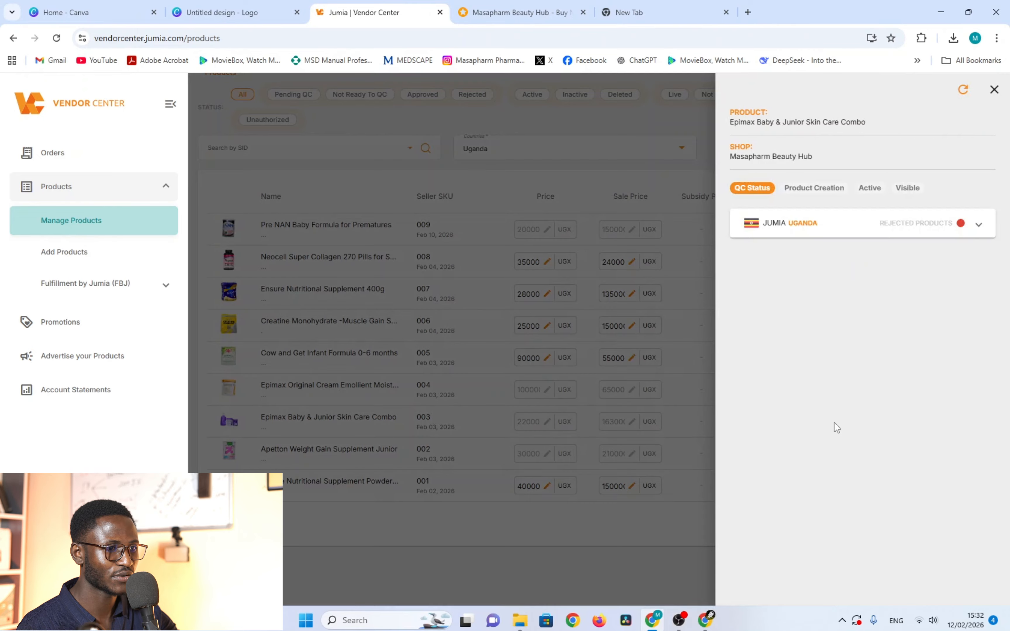
pyautogui.click(978, 225)
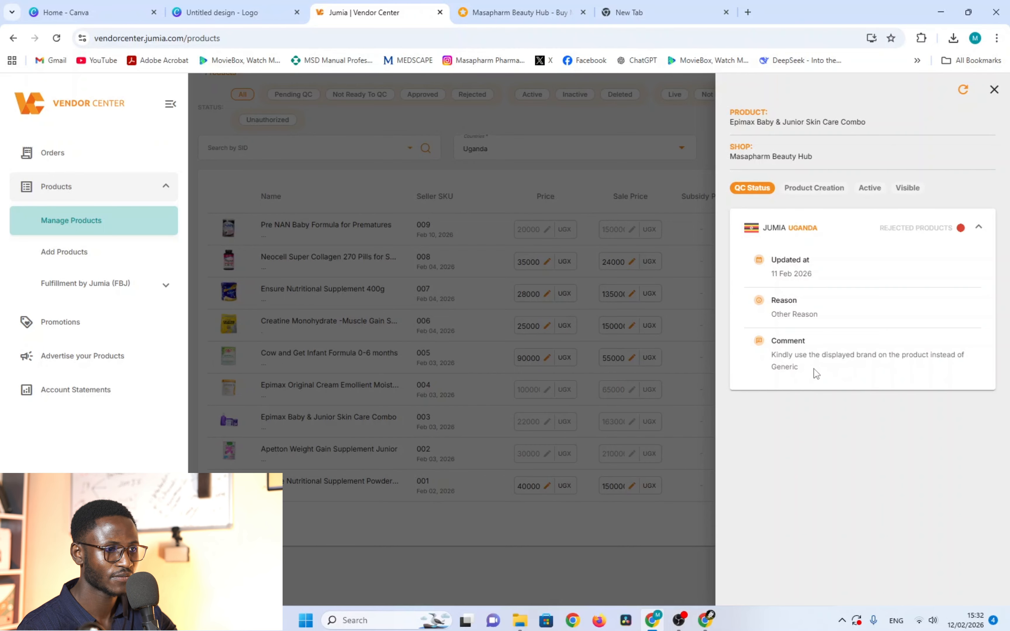
pyautogui.click(977, 230)
pyautogui.click(538, 331)
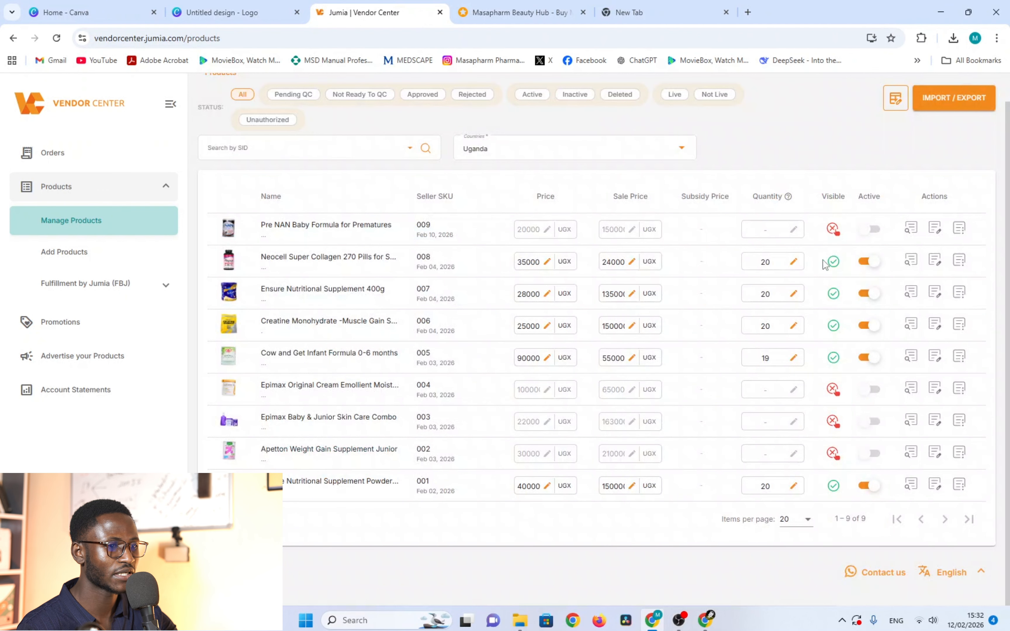
pyautogui.click(833, 422)
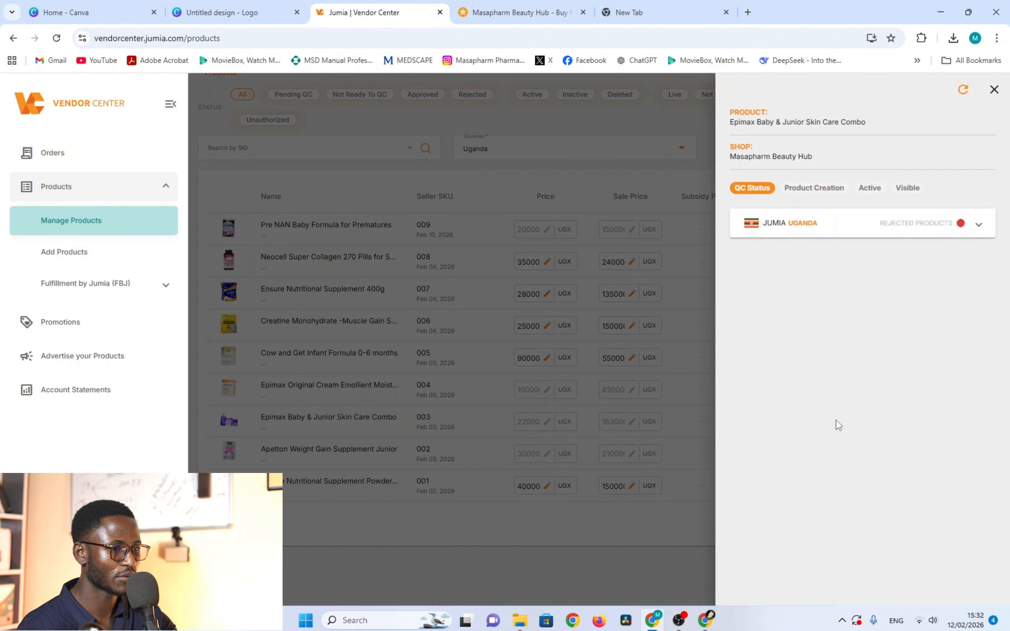
pyautogui.click(995, 90)
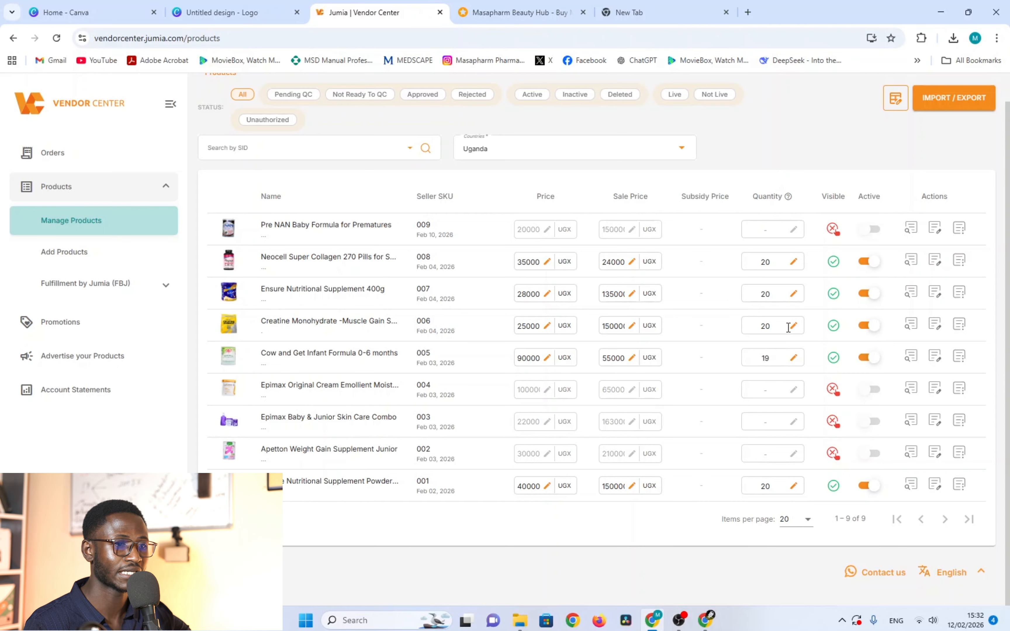
# Step: Read the Jumia Uganda QC status reason and comment for Pre NAN Baby Formula for Prematures, and close its details
pyautogui.moveTo(837, 235)
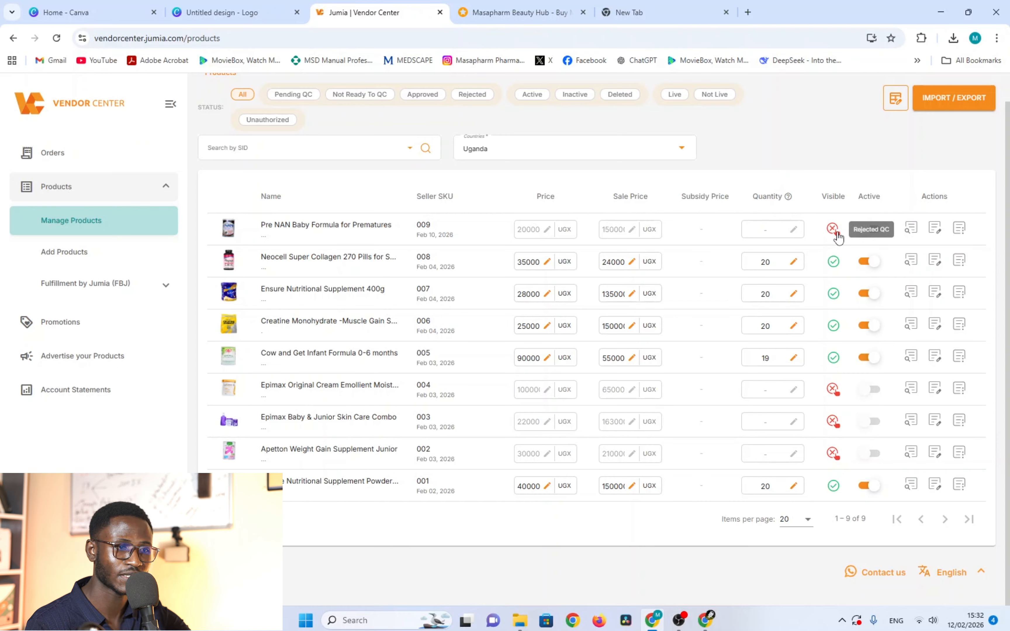
pyautogui.moveTo(838, 268)
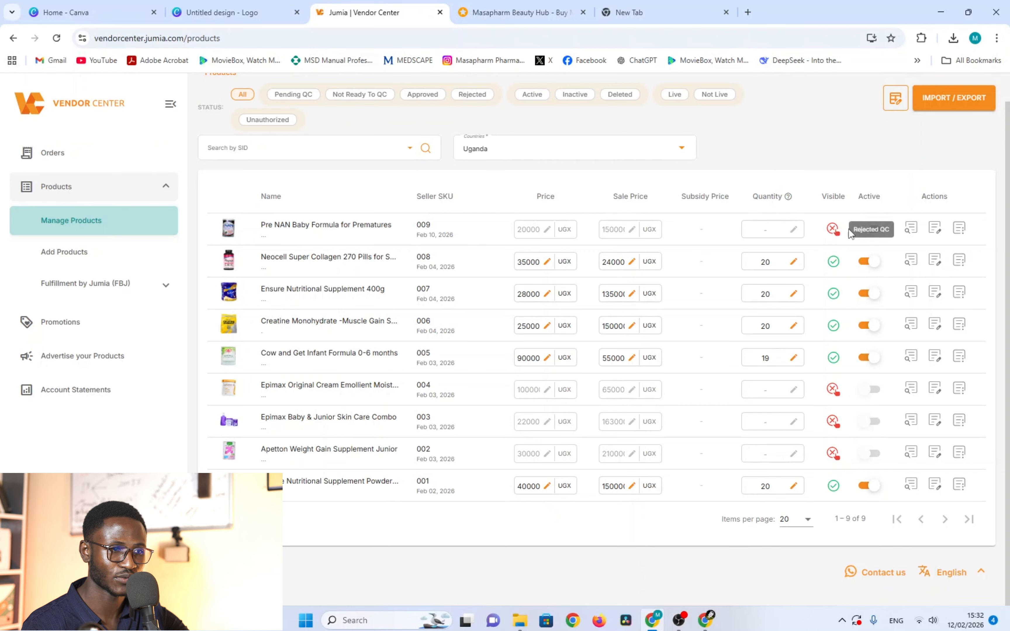
pyautogui.click(833, 232)
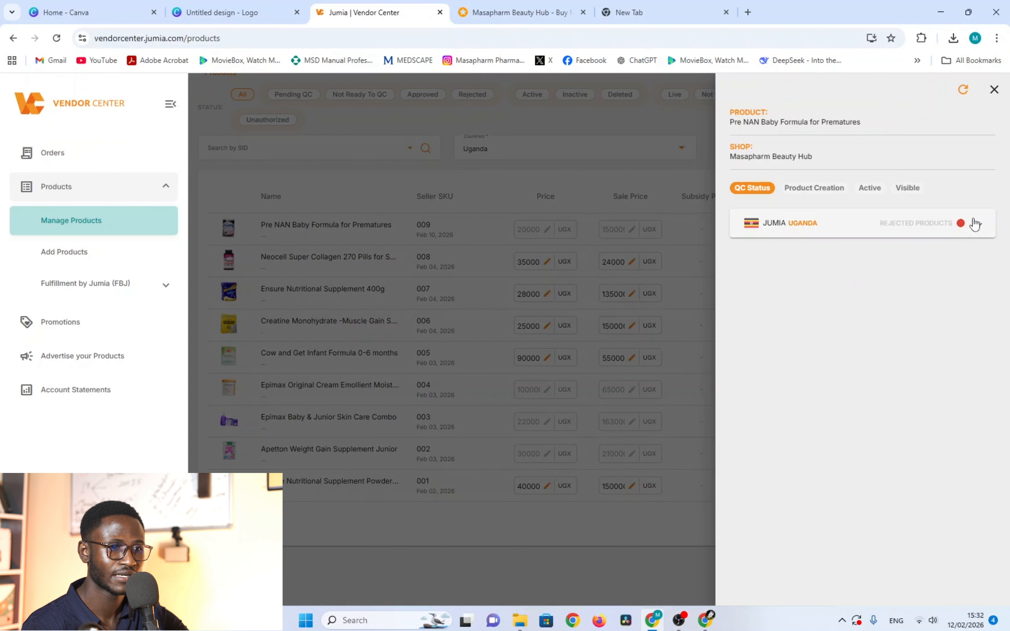
pyautogui.click(976, 226)
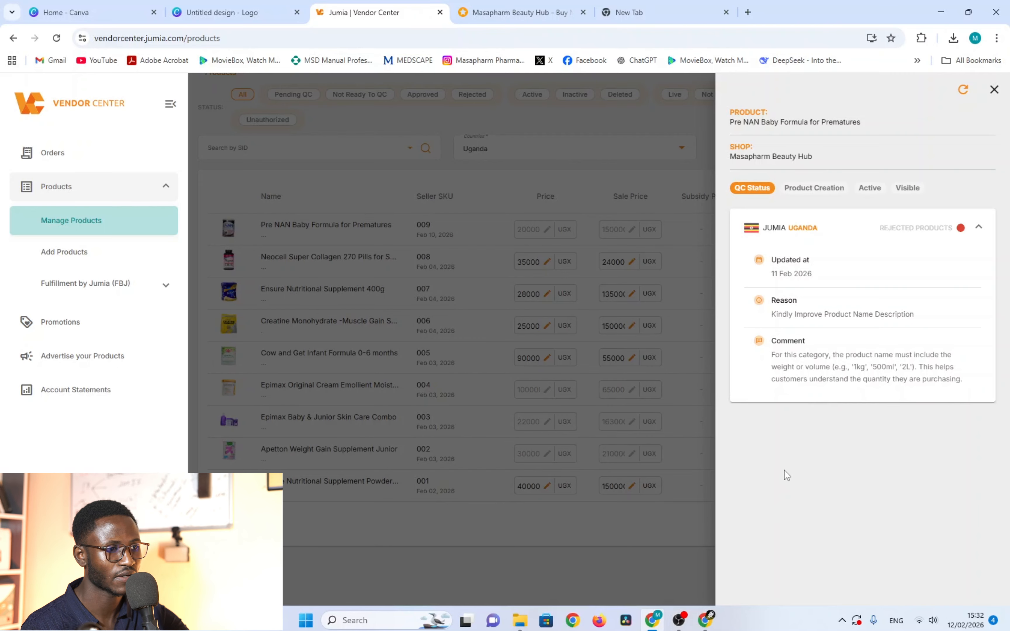
pyautogui.click(978, 228)
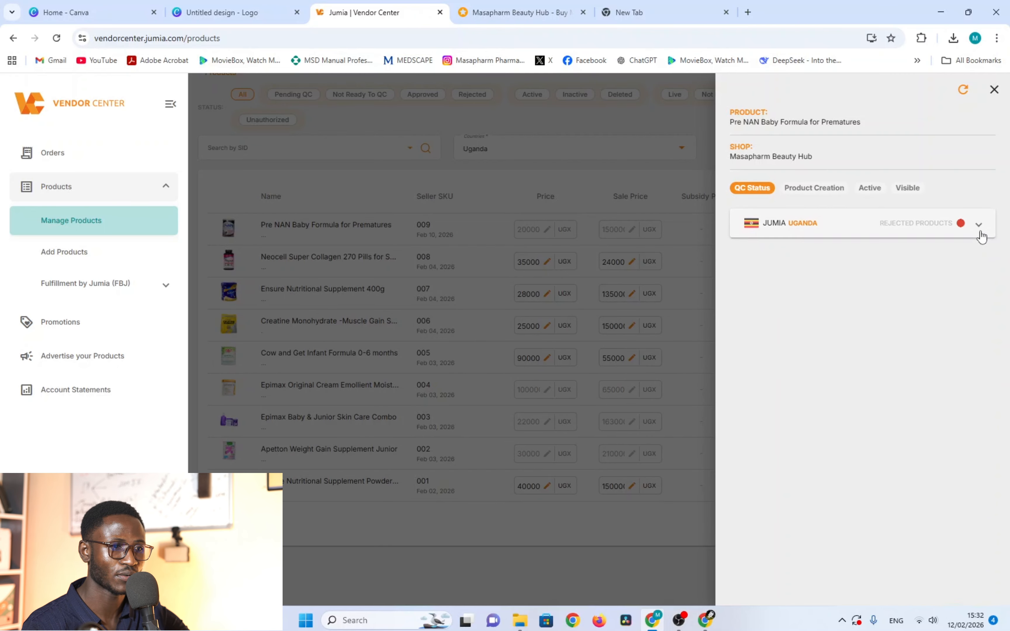
pyautogui.click(708, 263)
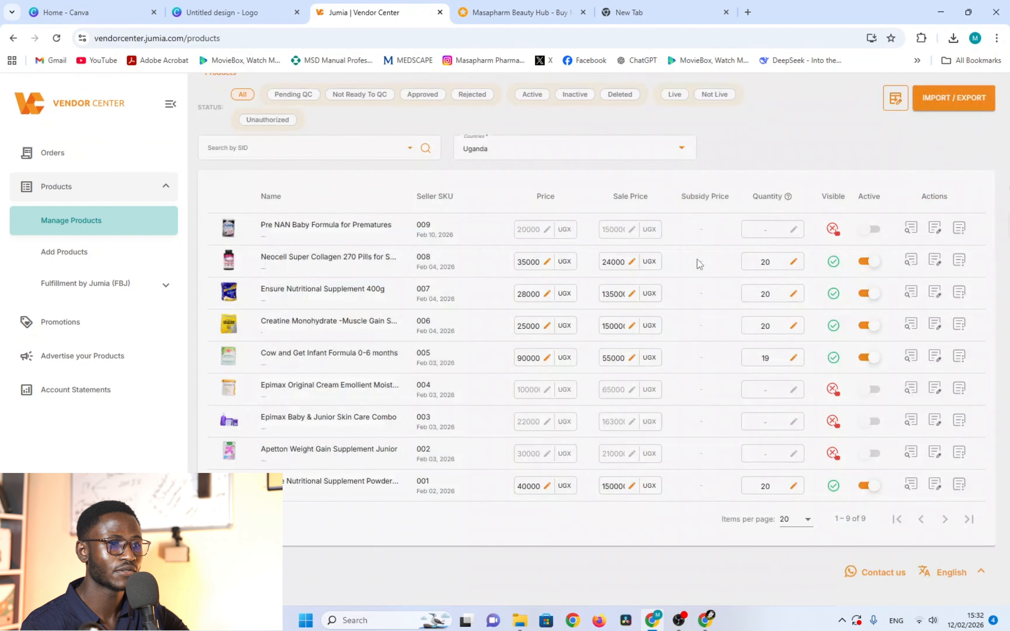
# Step: Check the QC reasons and comments for Epimax Original Cream Emollient Moisturizer and Apetton Weight Gain Supplement Junior
pyautogui.click(834, 395)
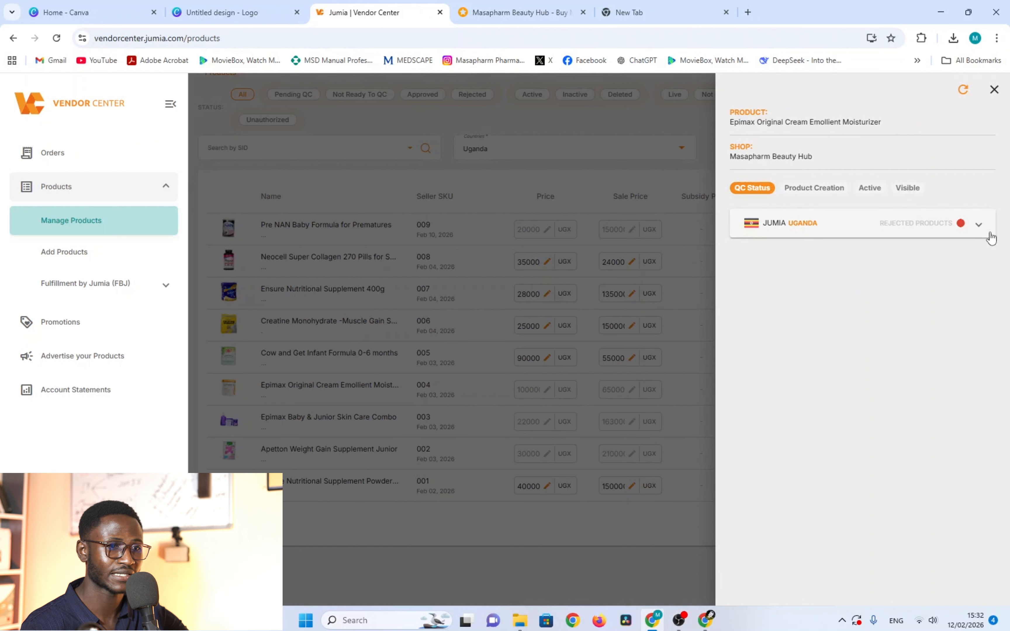
pyautogui.click(981, 227)
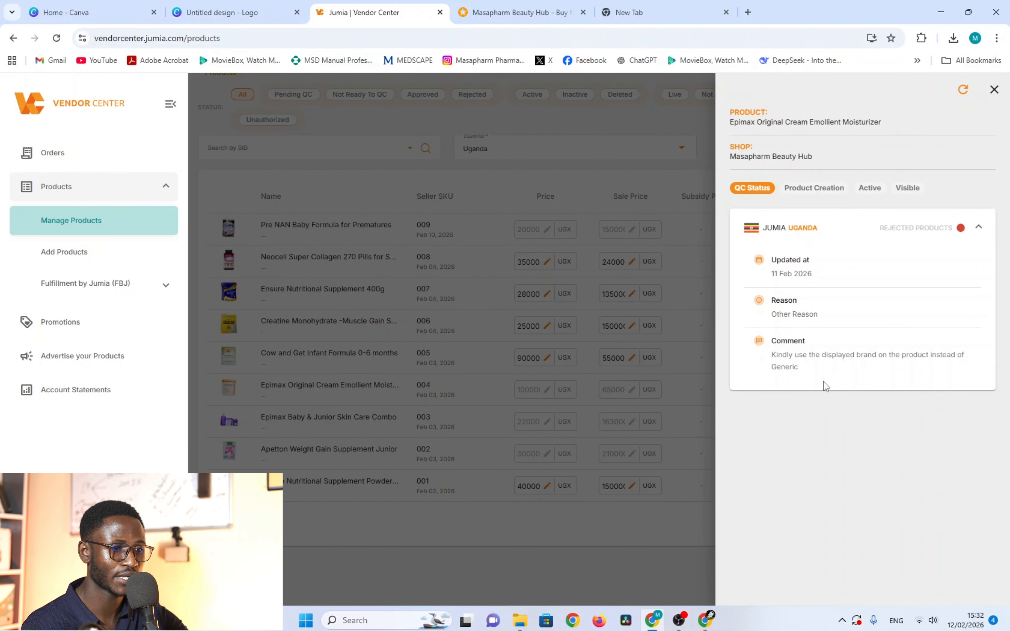
pyautogui.click(689, 411)
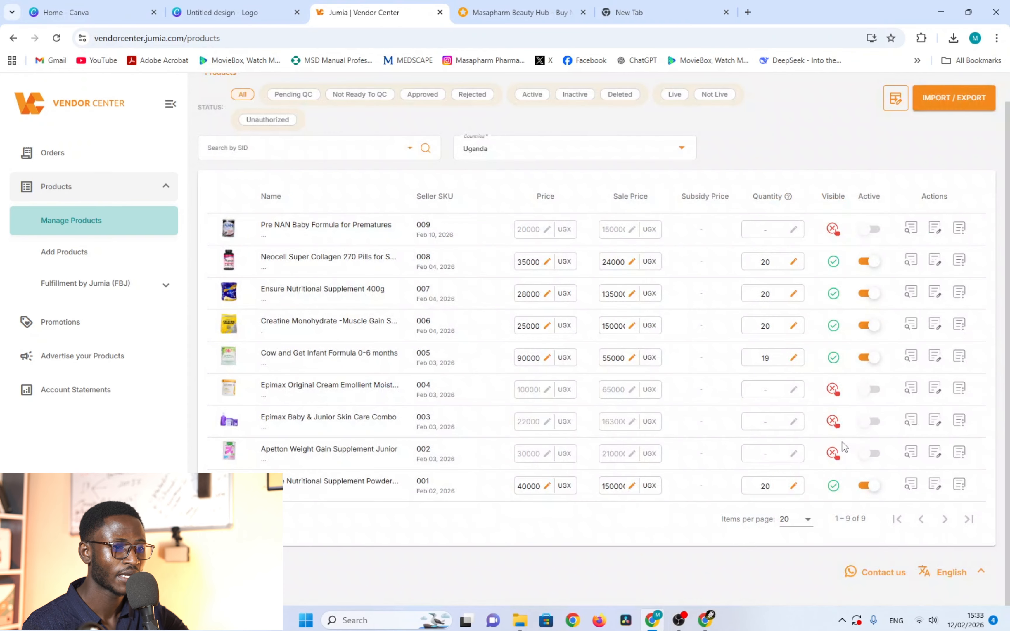
pyautogui.click(836, 453)
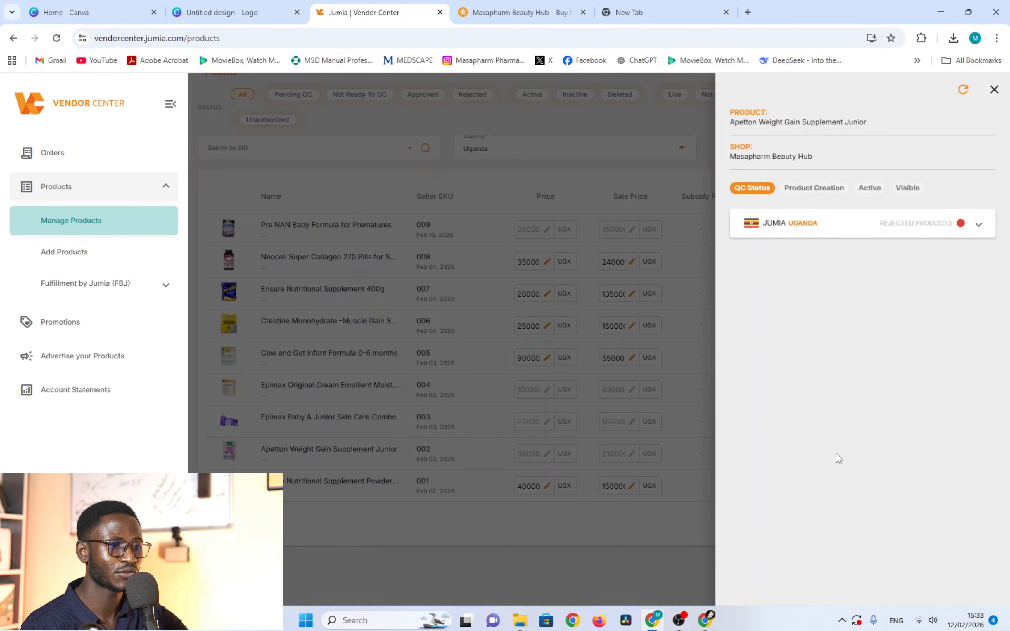
pyautogui.click(979, 224)
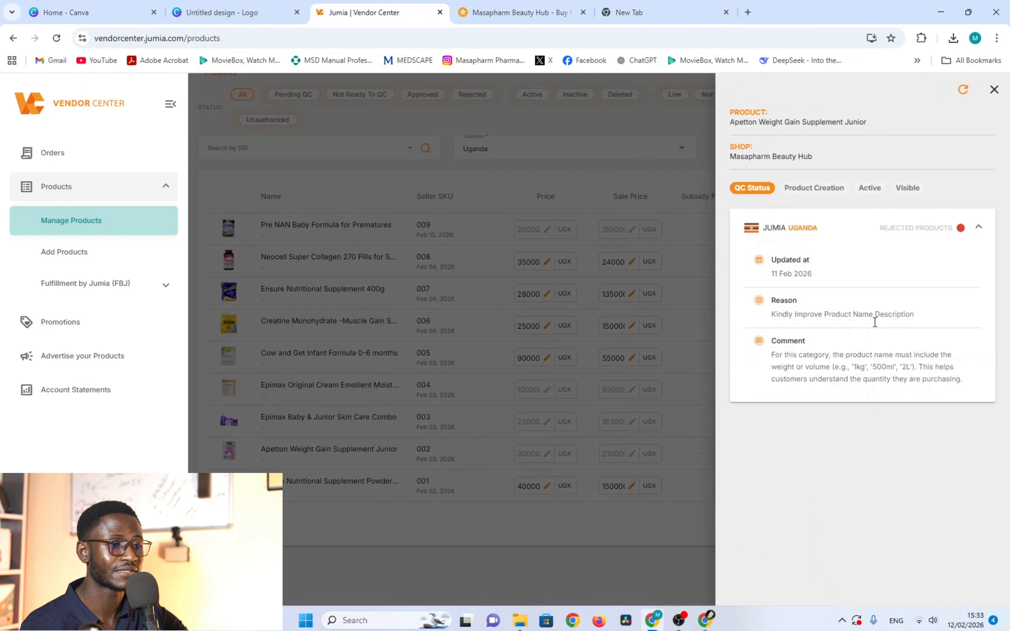
pyautogui.click(715, 360)
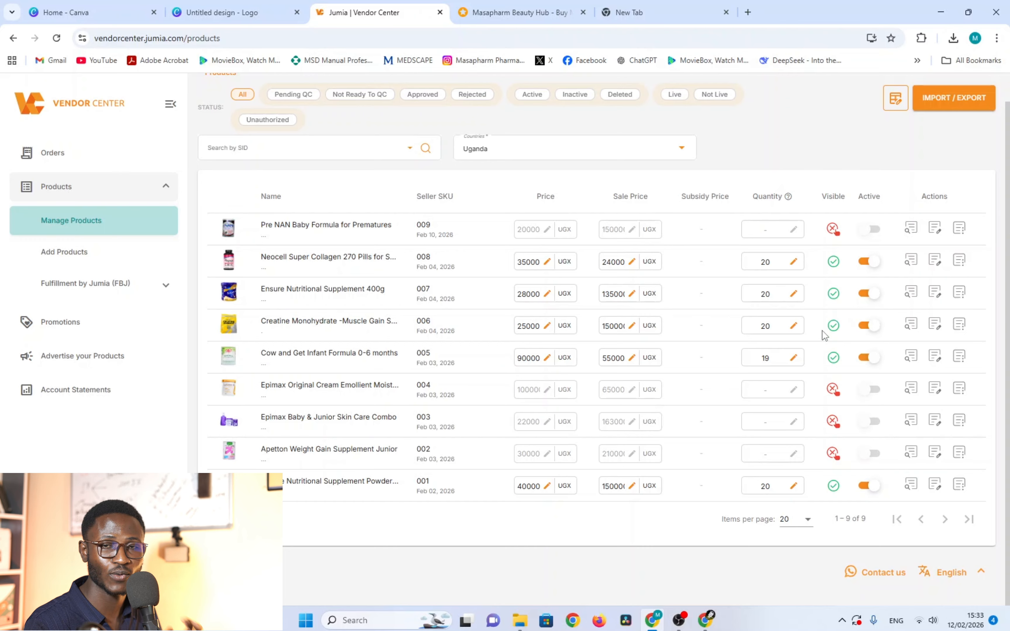
# Step: Open the Neocell Super Collagen product for editing and review its images, variant and product specification fields
pyautogui.click(934, 263)
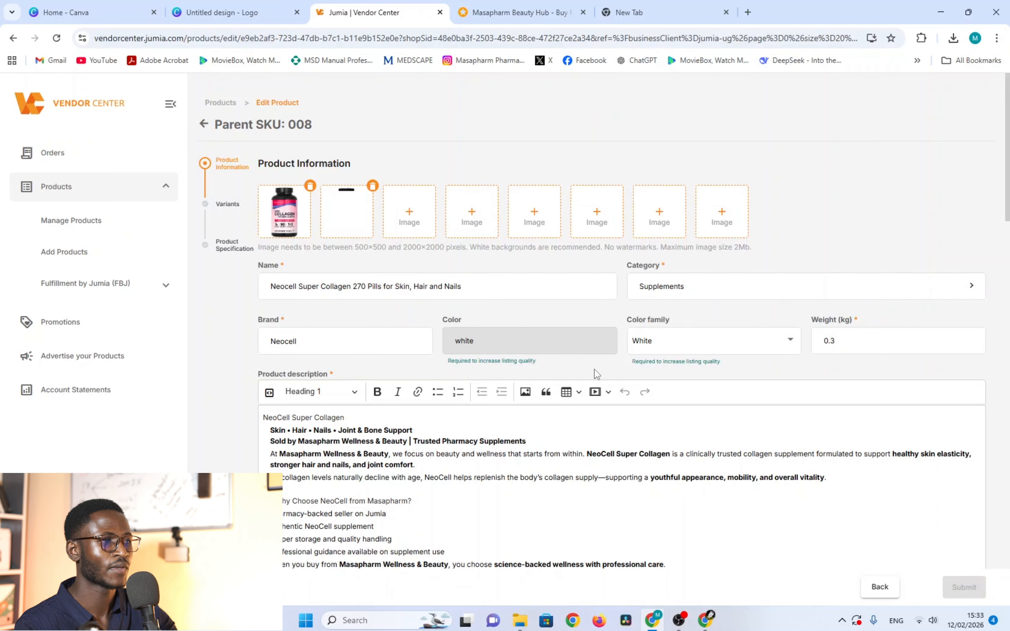
pyautogui.scroll(-15, 597, 373)
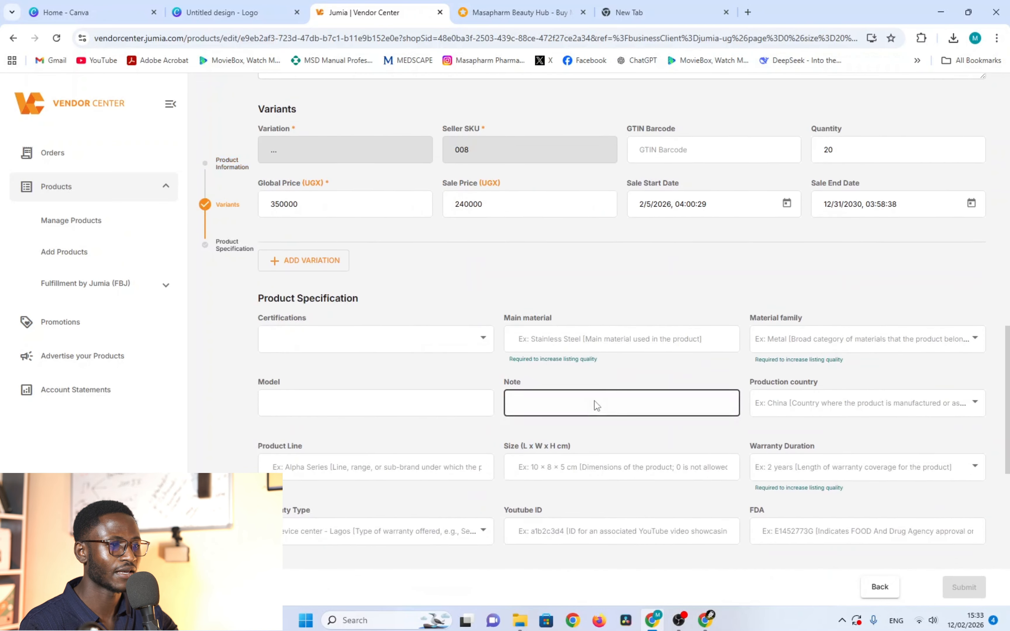
pyautogui.scroll(-11, 594, 400)
pyautogui.scroll(5, 595, 403)
pyautogui.scroll(20, 595, 403)
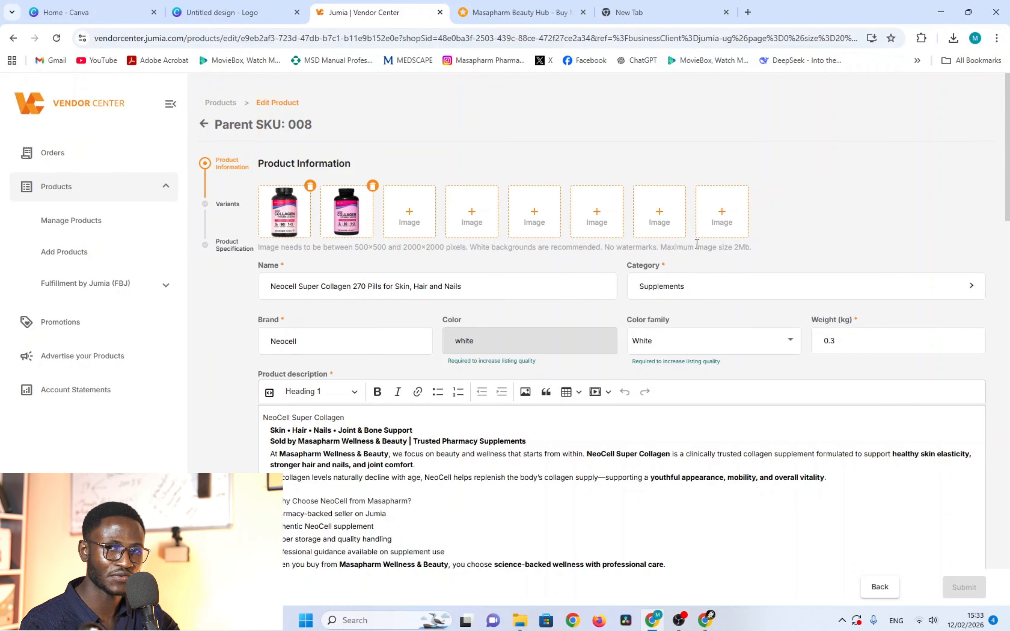
# Step: Switch to the Jumia storefront and search its catalogue for creatine monohydrate
pyautogui.click(258, 12)
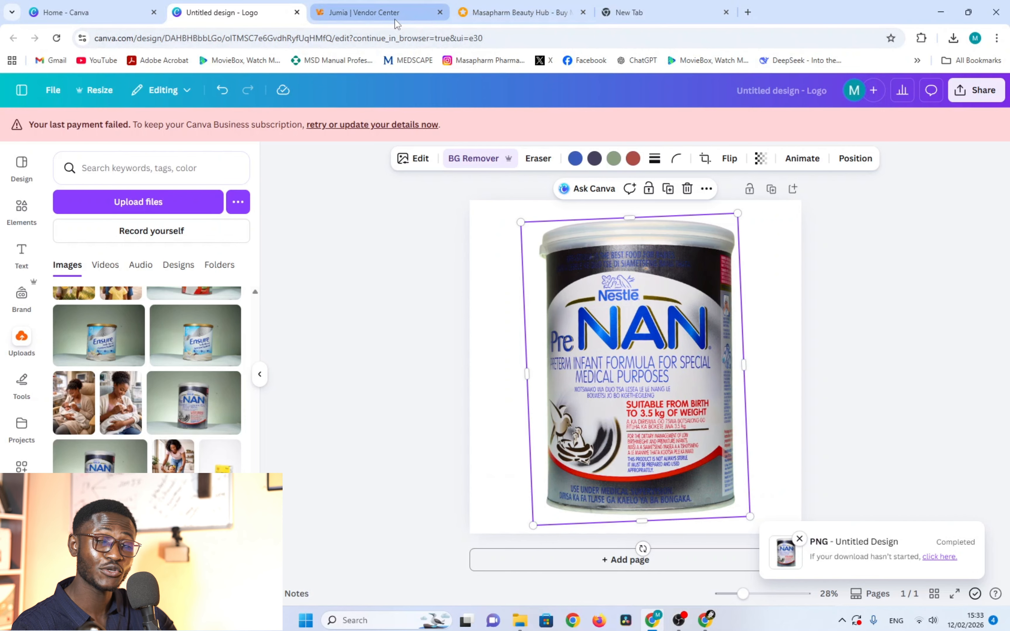
pyautogui.click(516, 13)
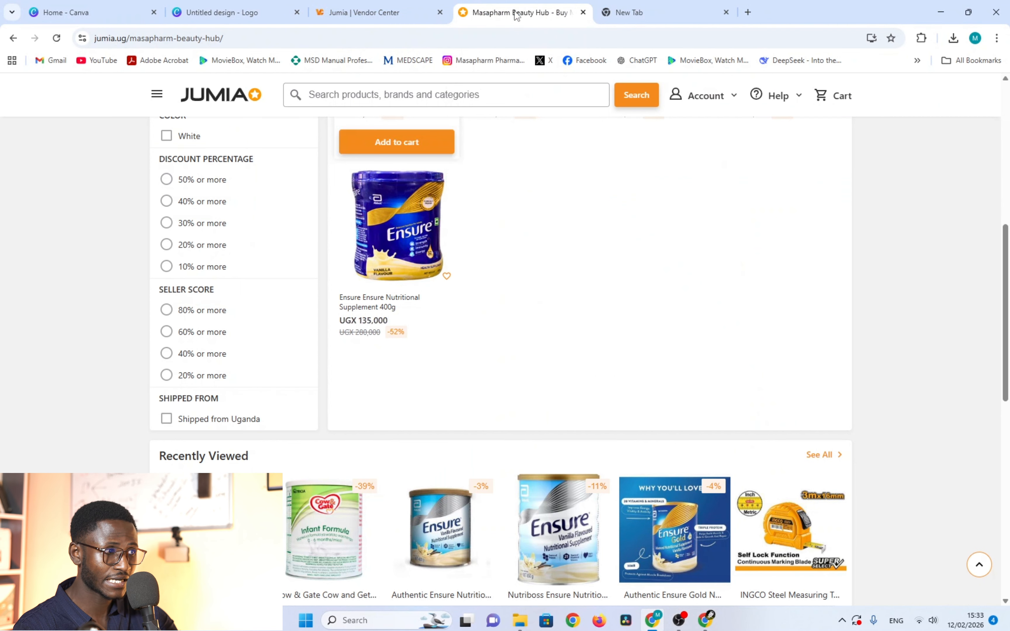
pyautogui.click(452, 100)
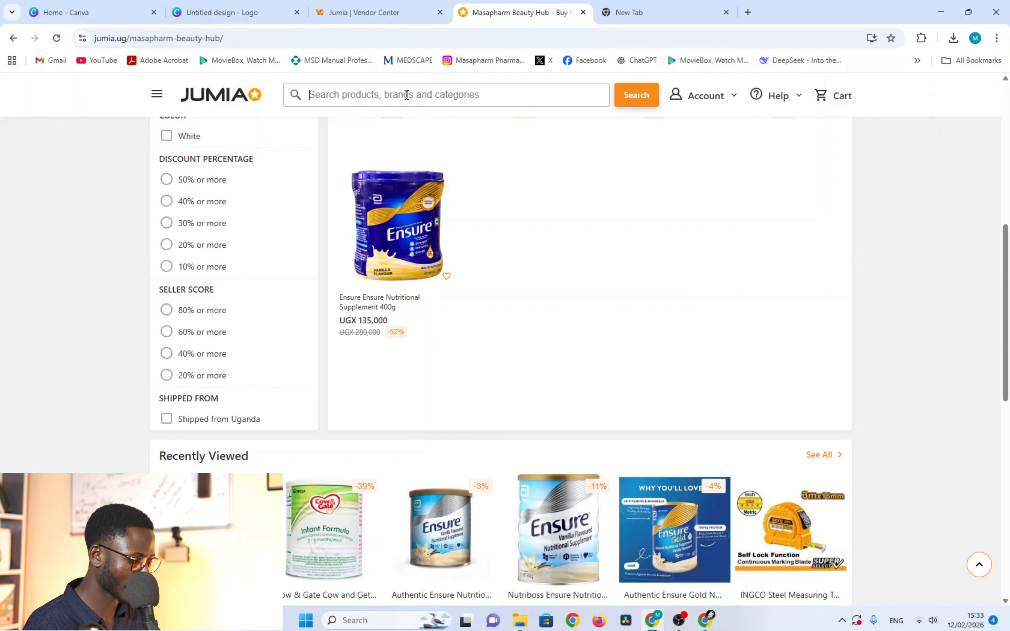
pyautogui.write('creatine')
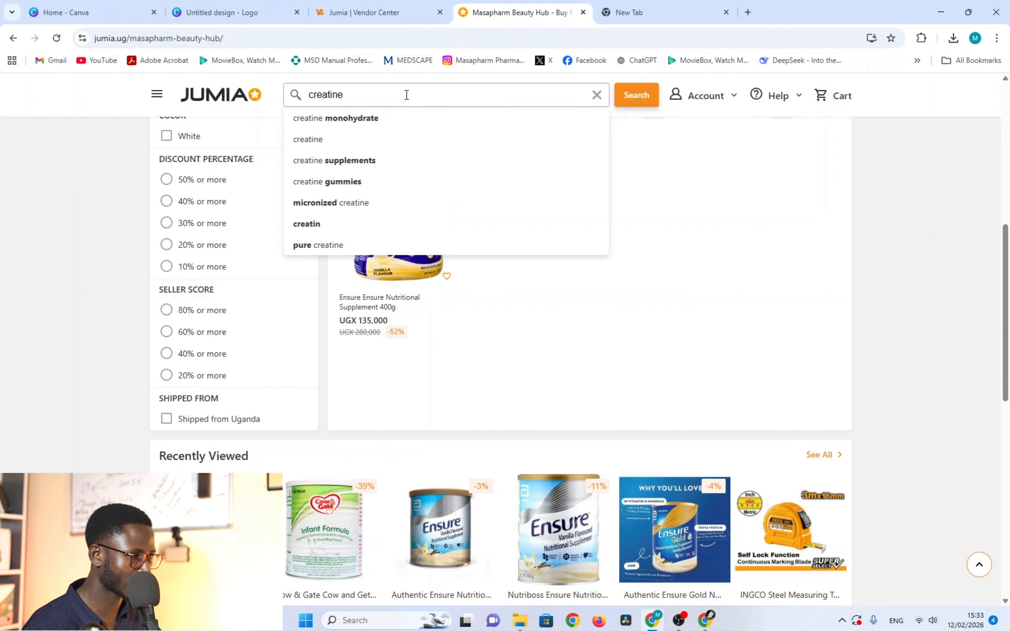
pyautogui.click(366, 119)
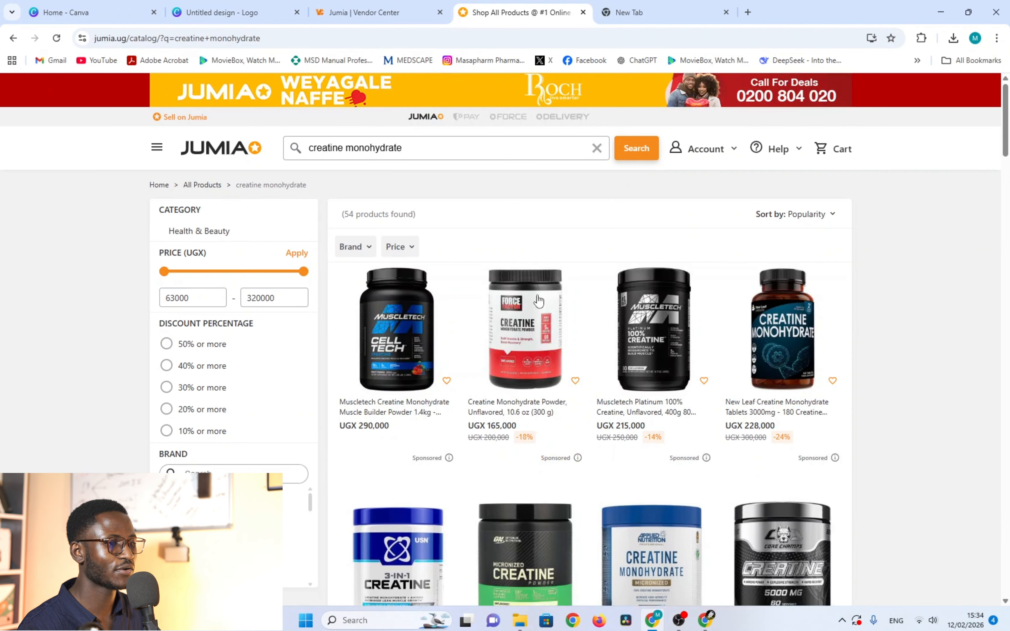
# Step: Browse the creatine monohydrate results and compare the listings' product images, titles and prices
pyautogui.scroll(-6, 572, 410)
pyautogui.scroll(-5, 577, 416)
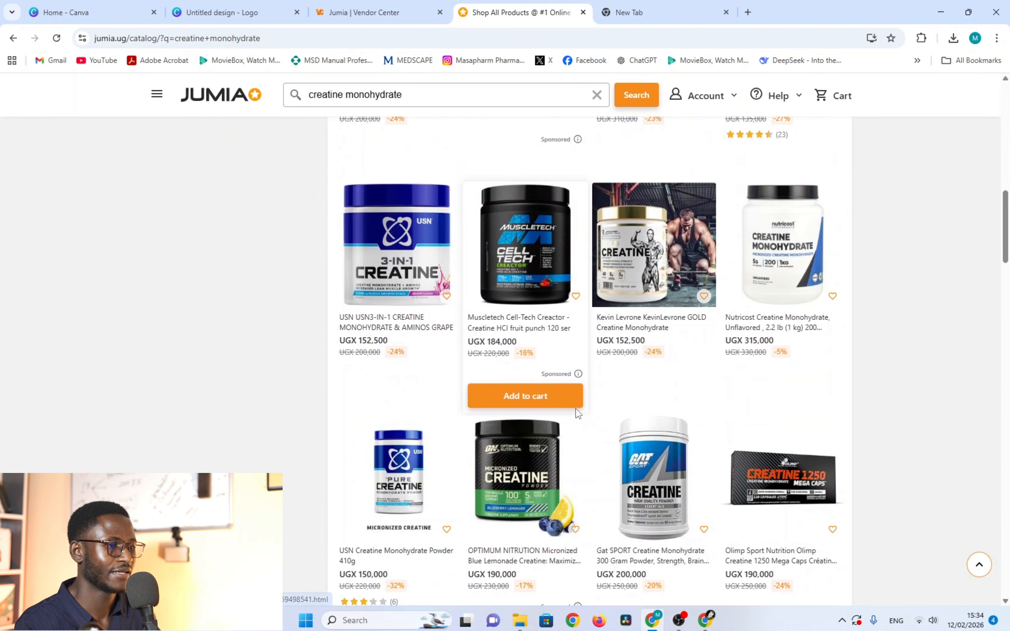
pyautogui.scroll(-6, 576, 409)
pyautogui.scroll(-18, 601, 340)
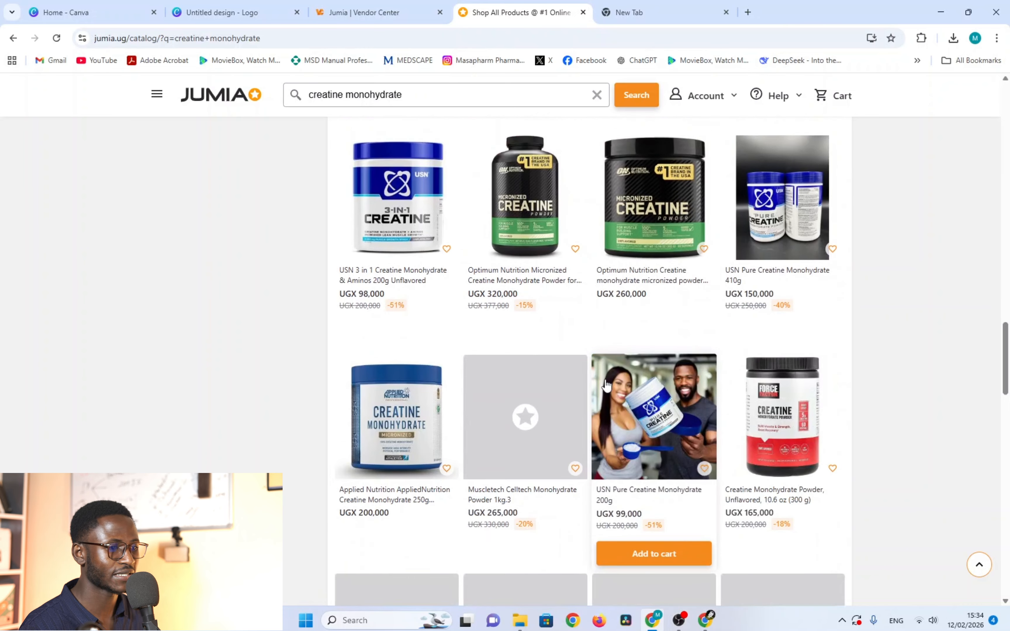
pyautogui.scroll(-20, 611, 402)
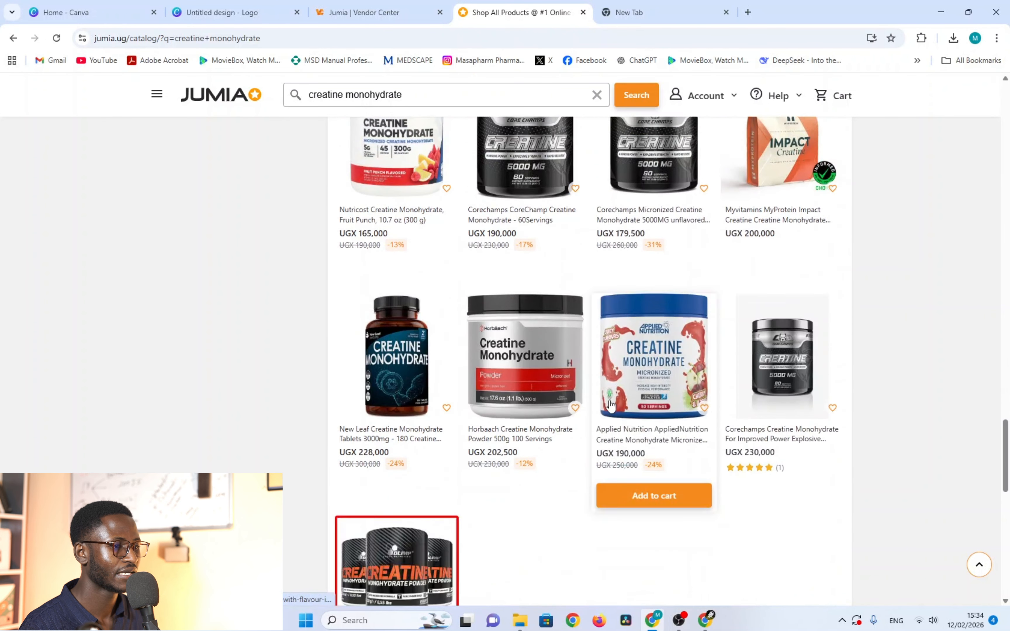
pyautogui.scroll(15, 610, 409)
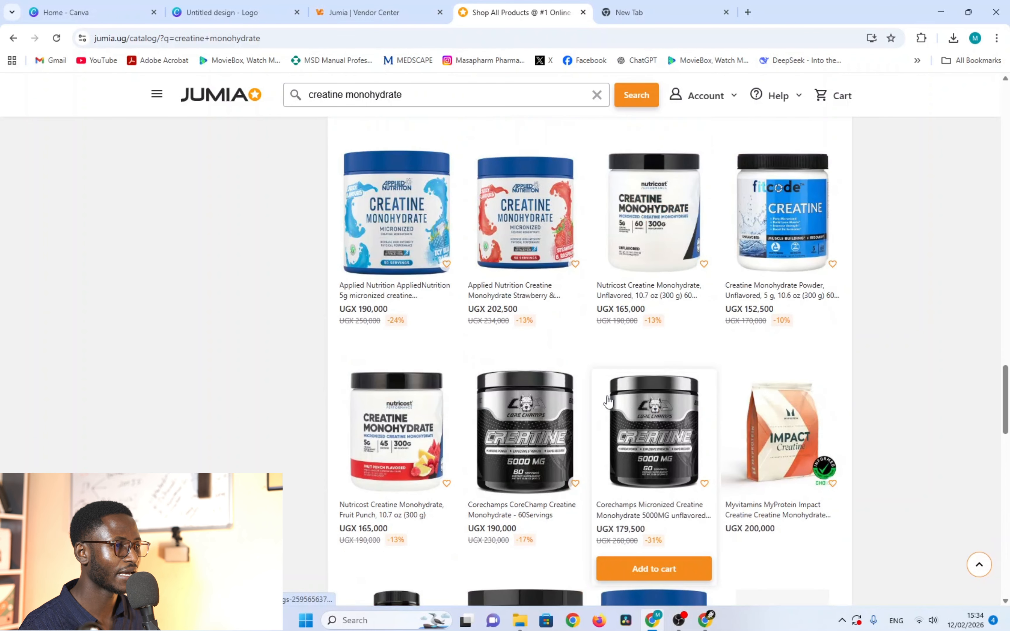
pyautogui.scroll(8, 612, 402)
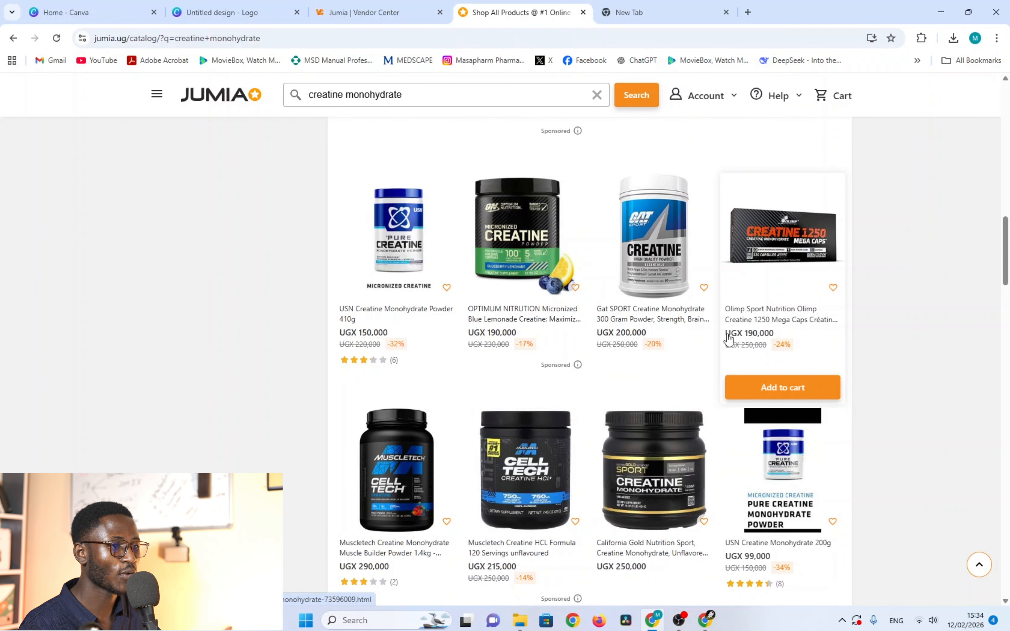
pyautogui.scroll(-5, 721, 346)
pyautogui.scroll(-15, 720, 367)
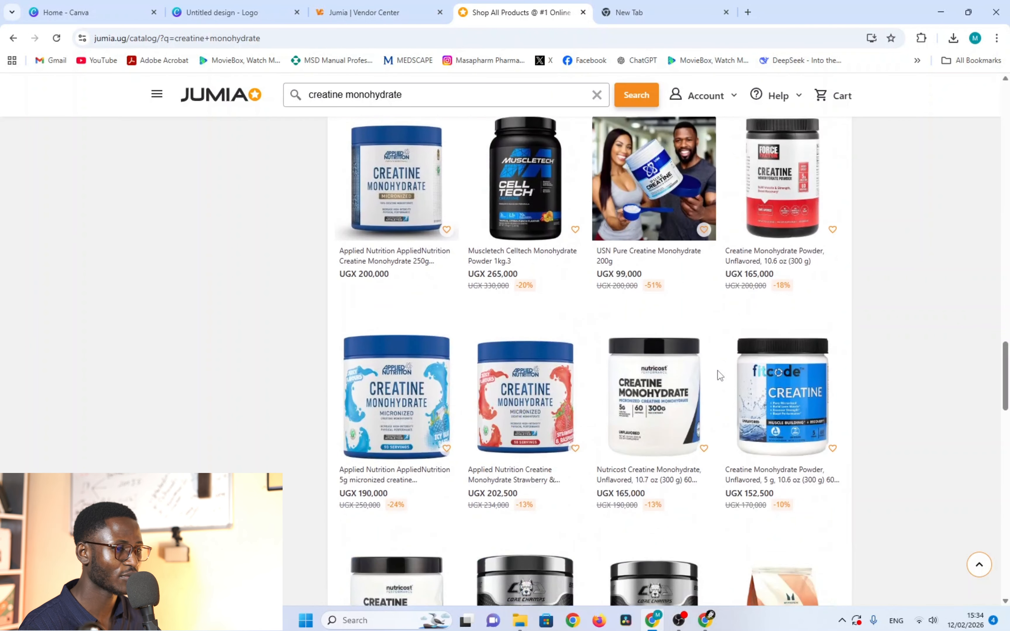
pyautogui.scroll(-10, 717, 379)
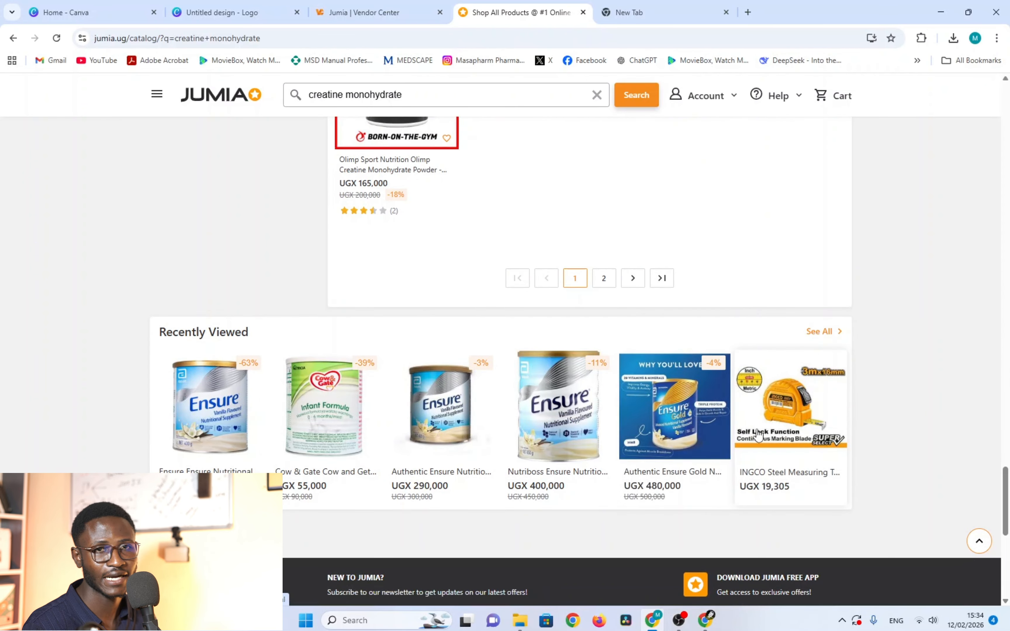
pyautogui.scroll(-6, 713, 403)
pyautogui.scroll(7, 515, 358)
pyautogui.scroll(15, 511, 352)
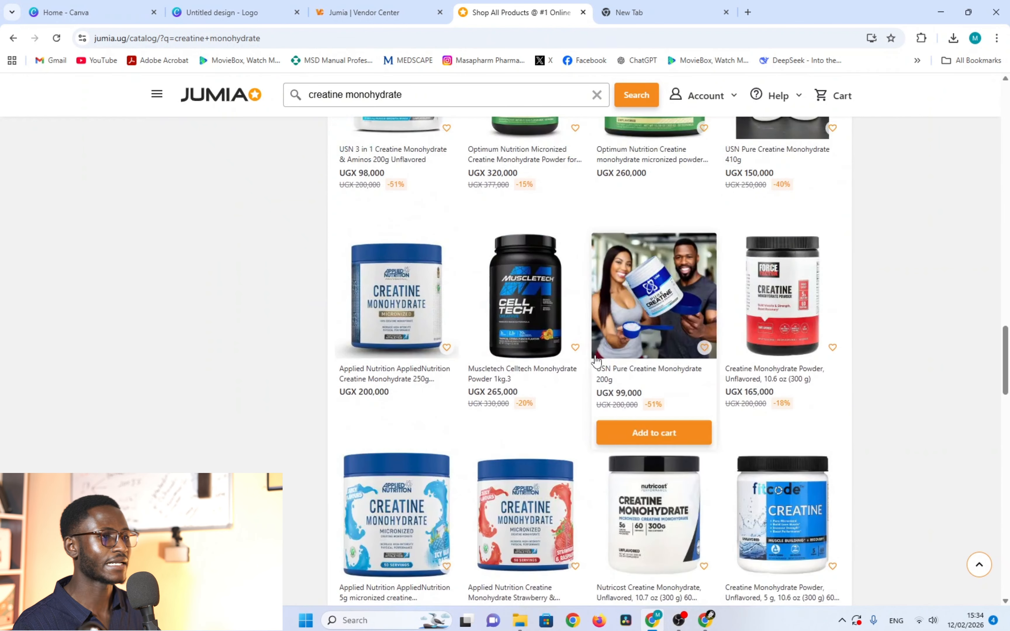